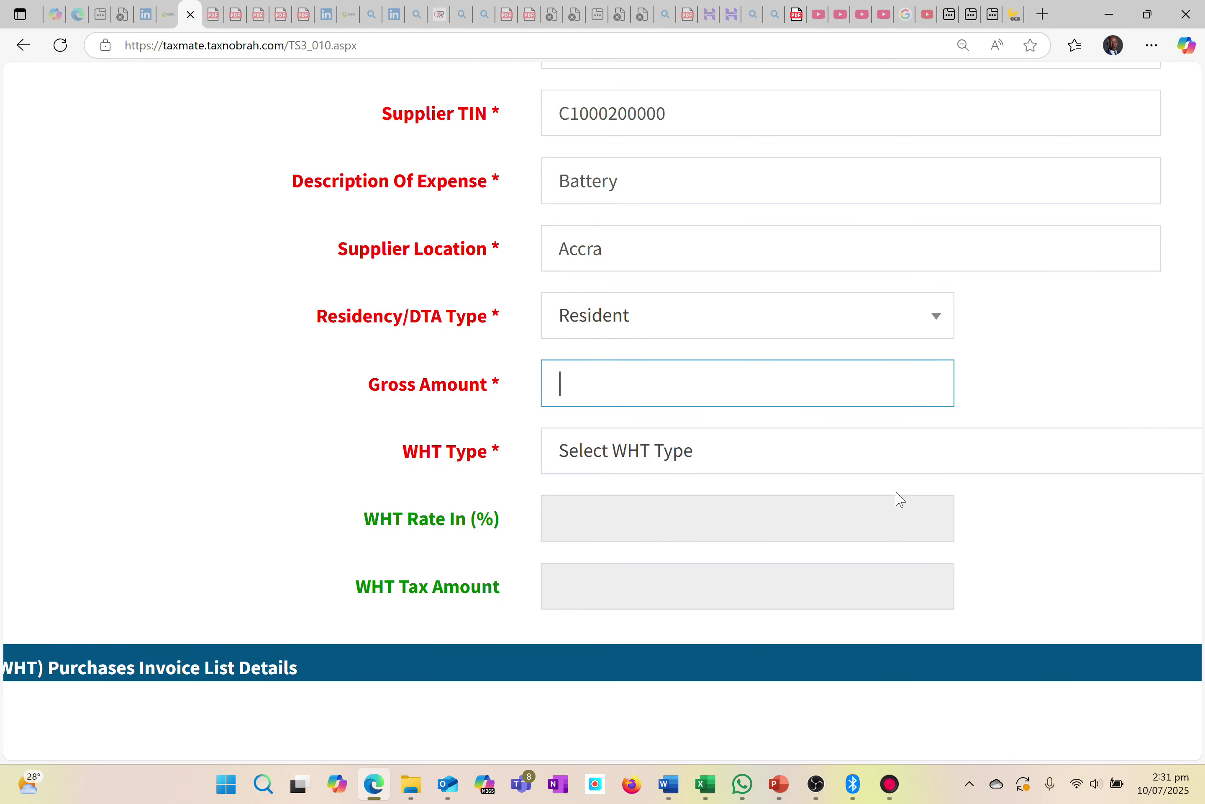
- Enter a gross amount of 10000 for the battery purchase and set its WHT type to GOODS
{"action": "key", "text": "Down"}
{"action": "type", "text": "10000"}
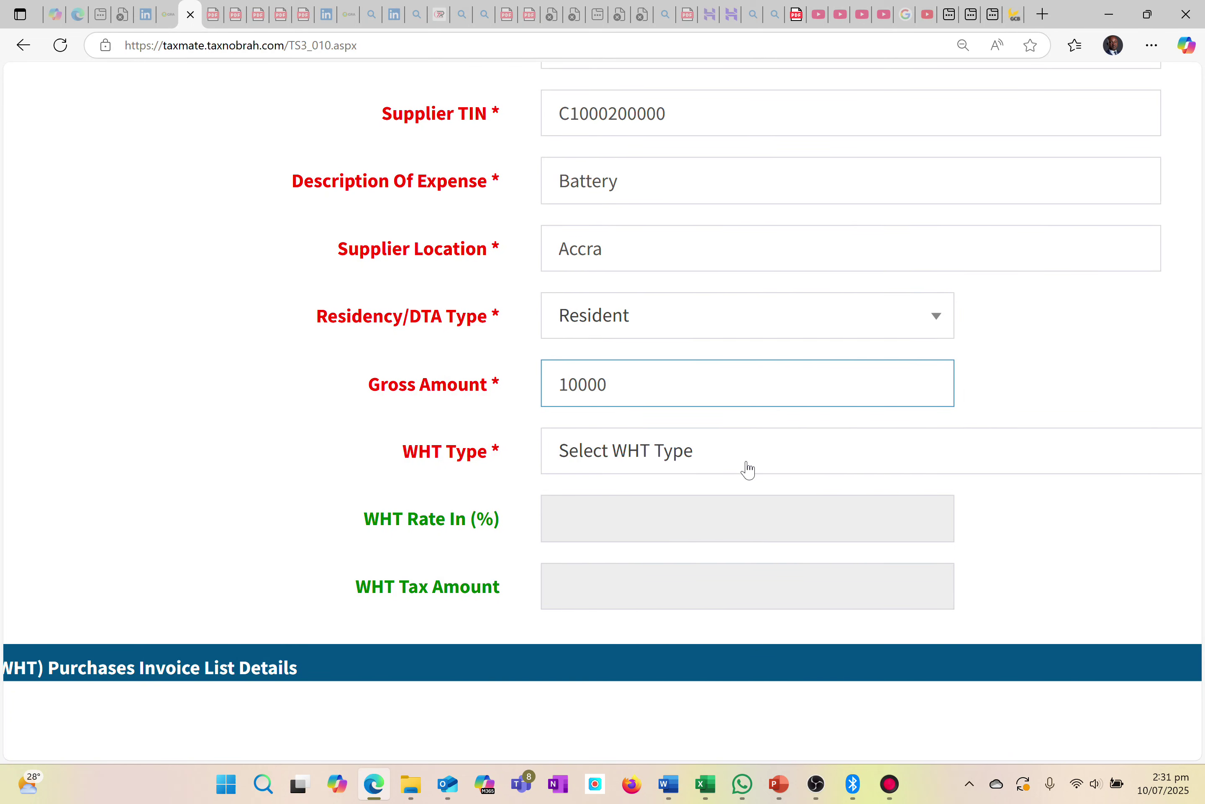
{"action": "left_click", "coordinate": [707, 465]}
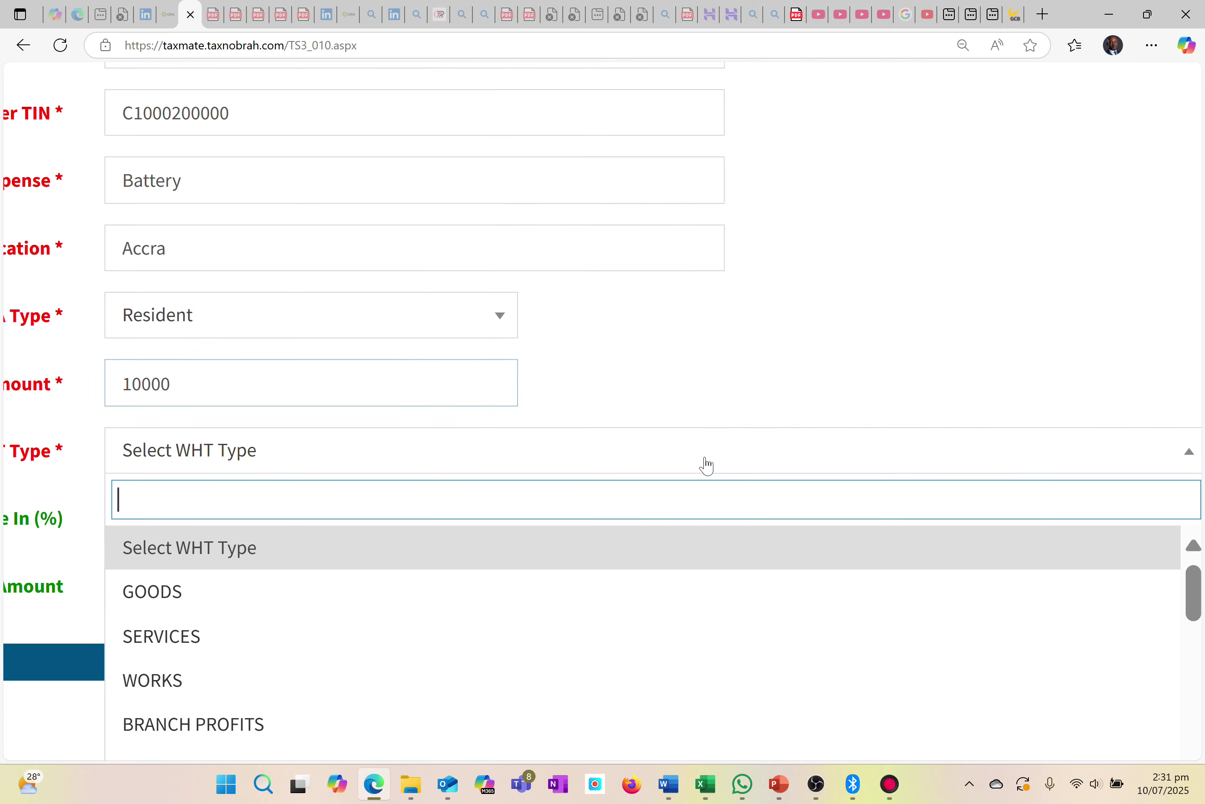
{"action": "left_click", "coordinate": [260, 593]}
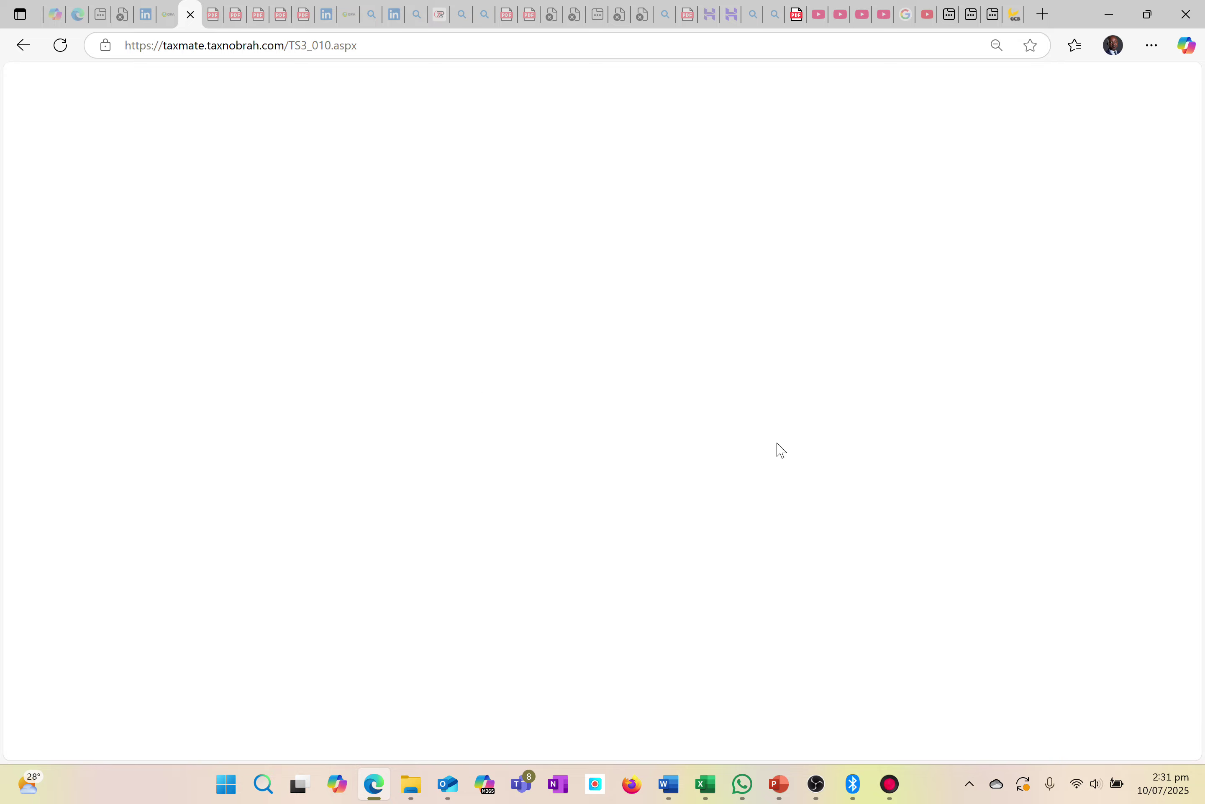
- Save the battery purchase invoice for ABEG ENTERPRISE and acknowledge the message
{"action": "scroll", "coordinate": [307, 431], "scroll_direction": "up", "scroll_amount": 5}
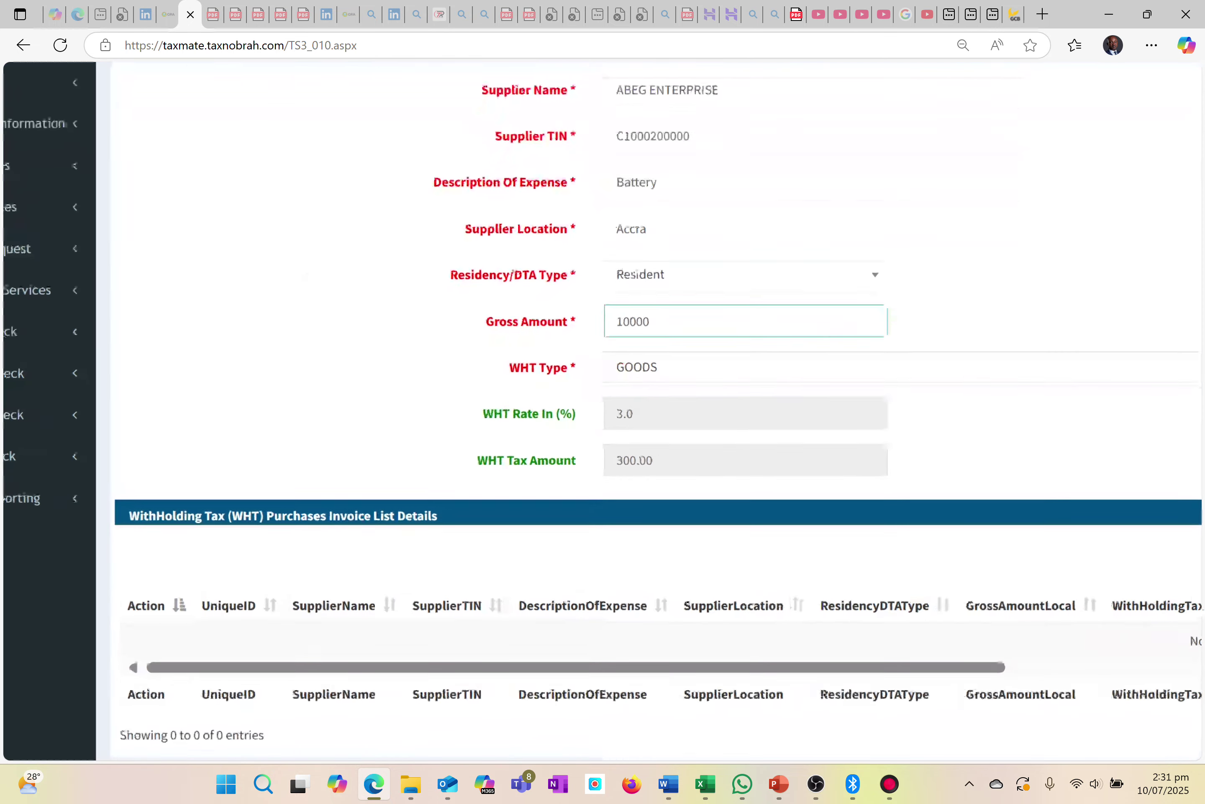
{"action": "scroll", "coordinate": [550, 469], "scroll_direction": "right", "scroll_amount": 3}
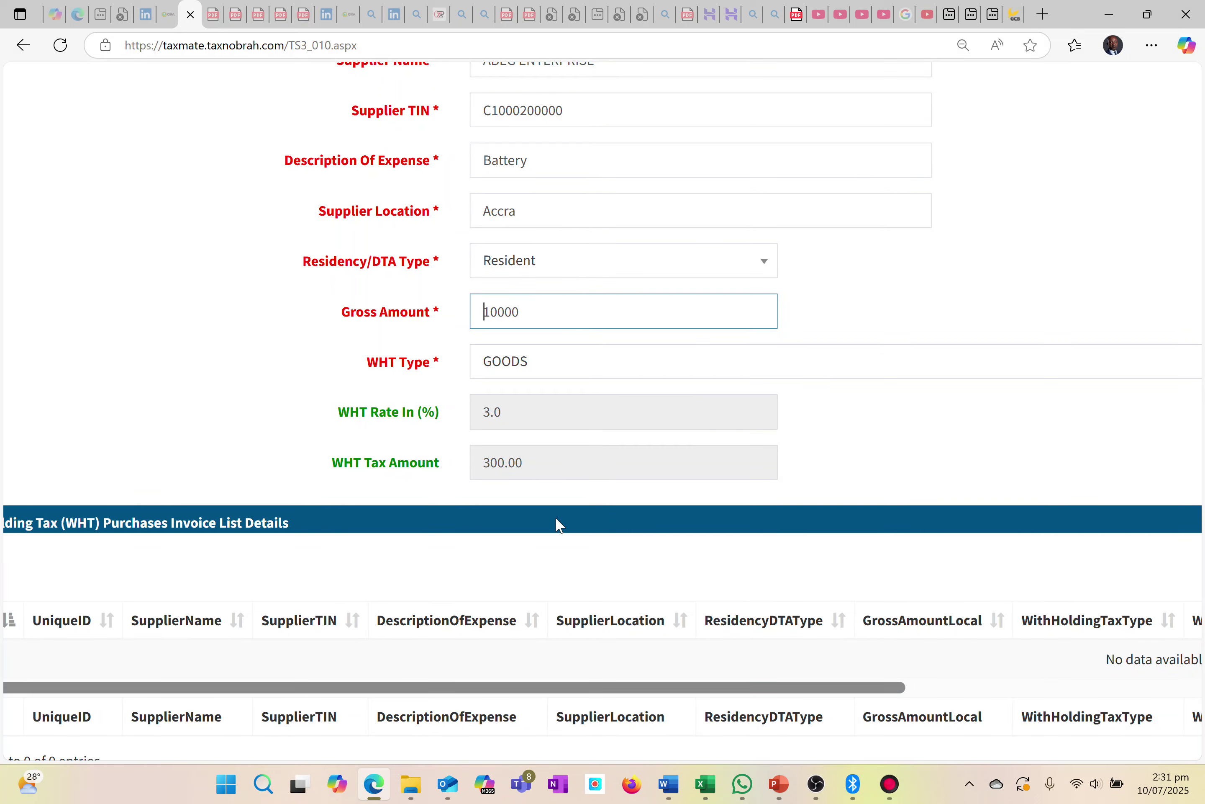
{"action": "scroll", "coordinate": [556, 517], "scroll_direction": "left", "scroll_amount": 3}
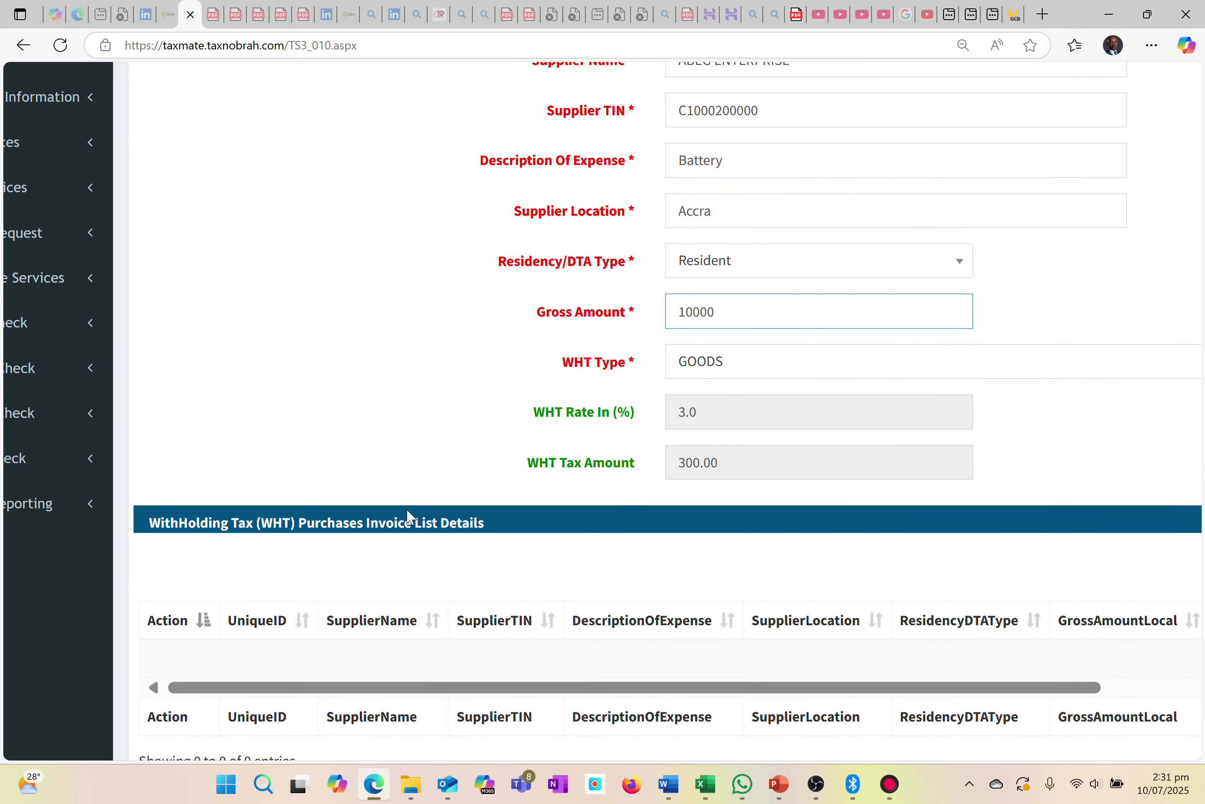
{"action": "scroll", "coordinate": [407, 516], "scroll_direction": "left", "scroll_amount": 1}
{"action": "scroll", "coordinate": [497, 539], "scroll_direction": "up", "scroll_amount": 4}
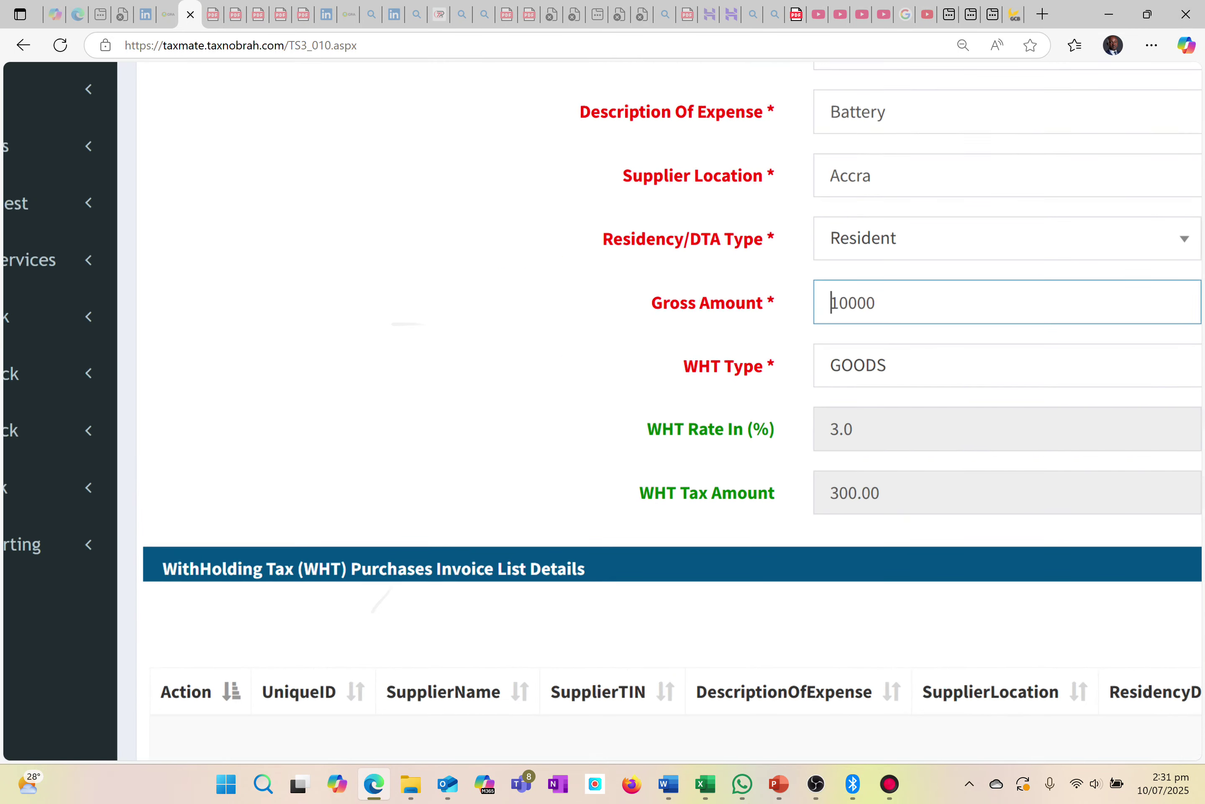
{"action": "left_click", "coordinate": [434, 402]}
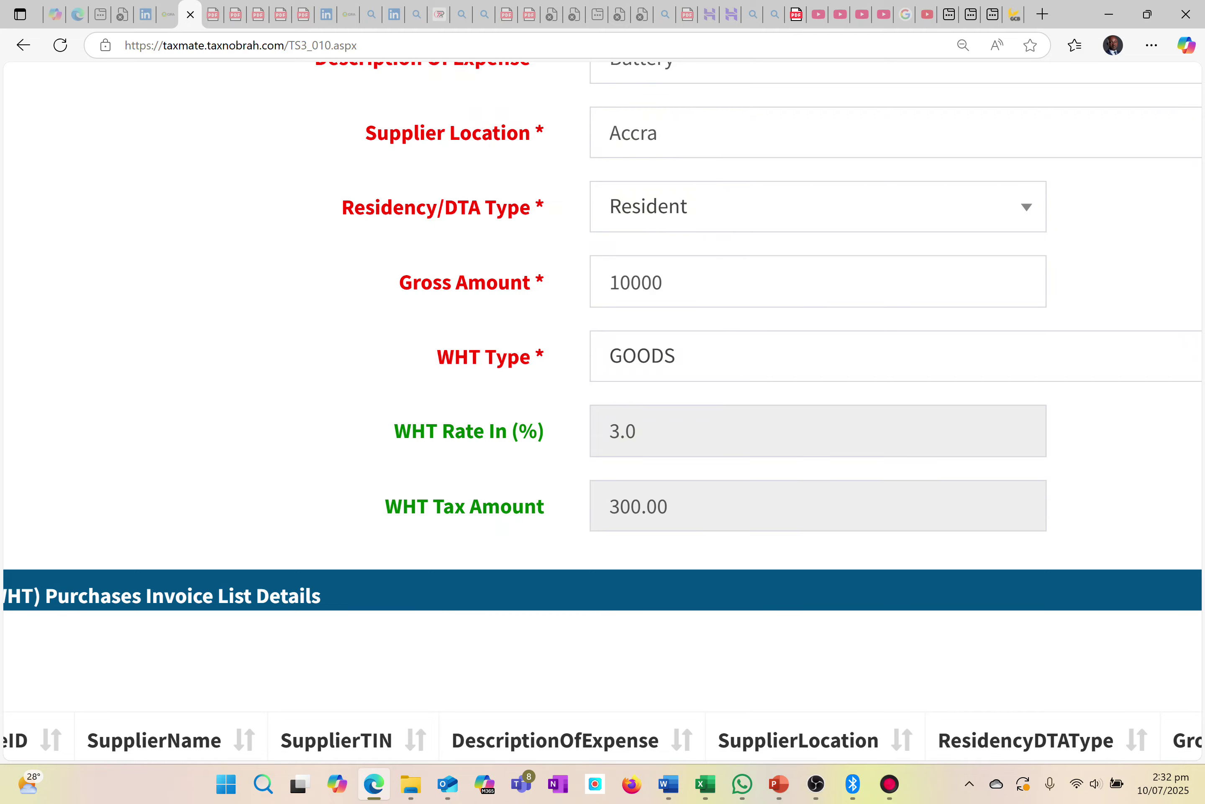
{"action": "scroll", "coordinate": [452, 417], "scroll_direction": "left", "scroll_amount": 6}
{"action": "scroll", "coordinate": [451, 417], "scroll_direction": "up", "scroll_amount": 2}
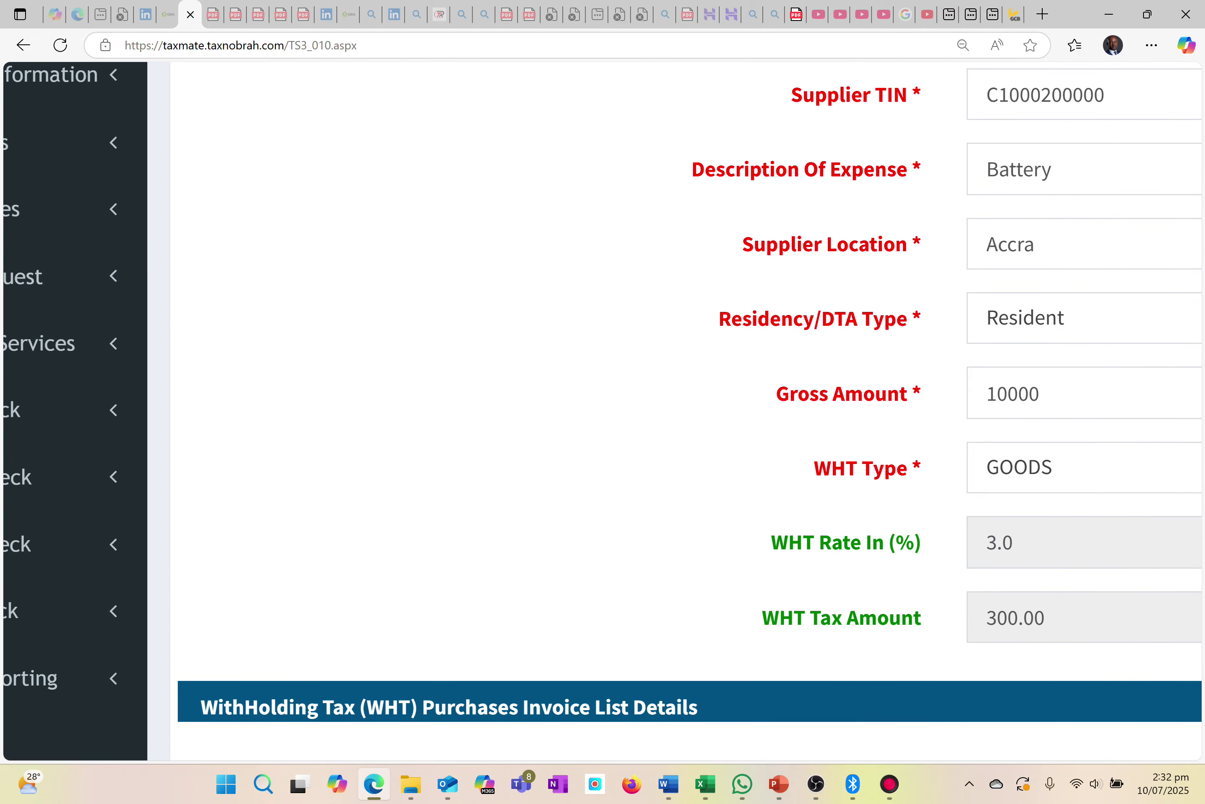
{"action": "scroll", "coordinate": [452, 416], "scroll_direction": "right", "scroll_amount": 2}
{"action": "scroll", "coordinate": [452, 416], "scroll_direction": "up", "scroll_amount": 1}
{"action": "scroll", "coordinate": [602, 411], "scroll_direction": "right", "scroll_amount": 10}
{"action": "scroll", "coordinate": [602, 411], "scroll_direction": "up", "scroll_amount": 2}
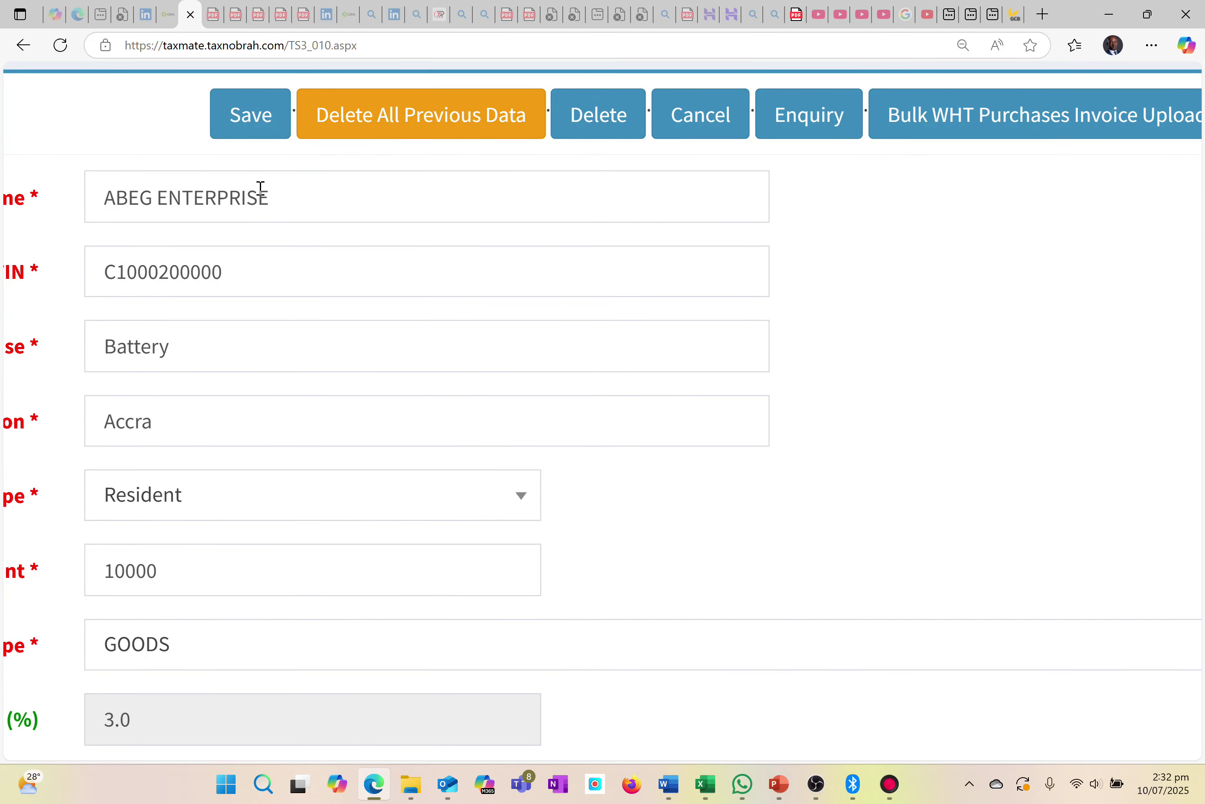
{"action": "left_click", "coordinate": [249, 117]}
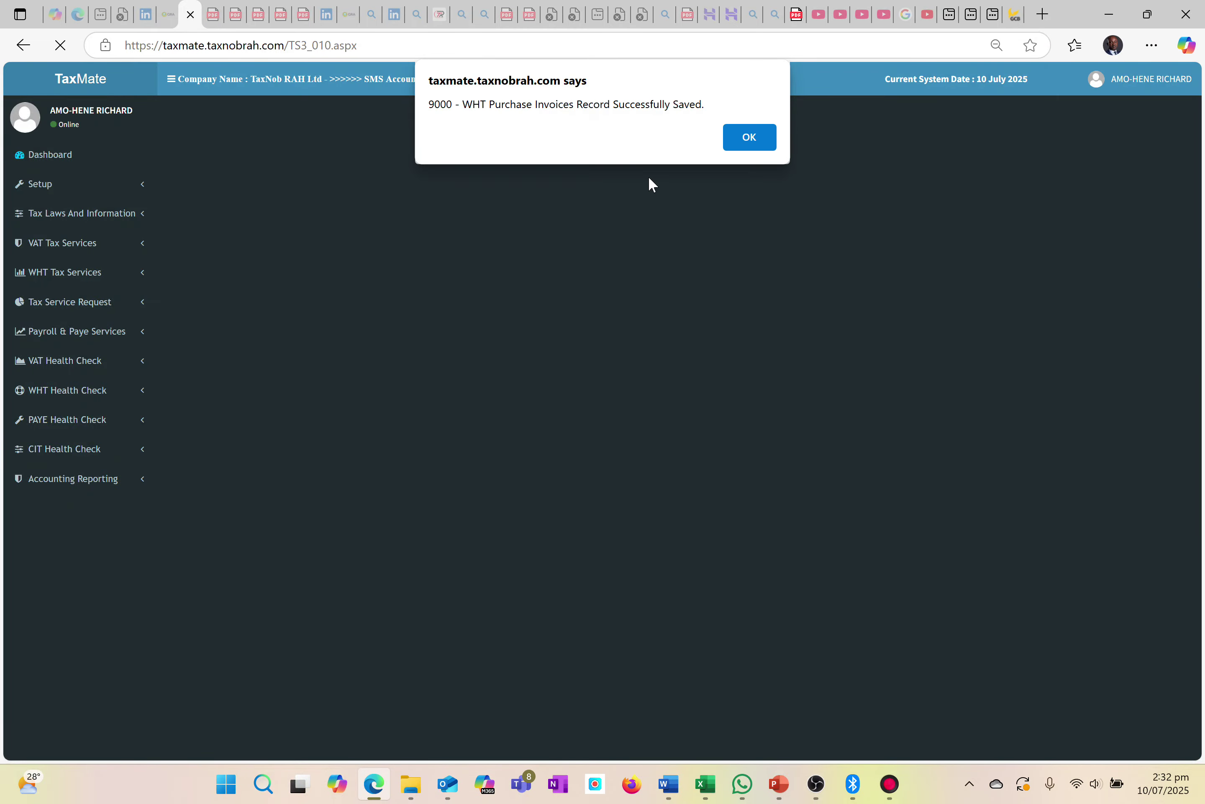
{"action": "left_click", "coordinate": [748, 147]}
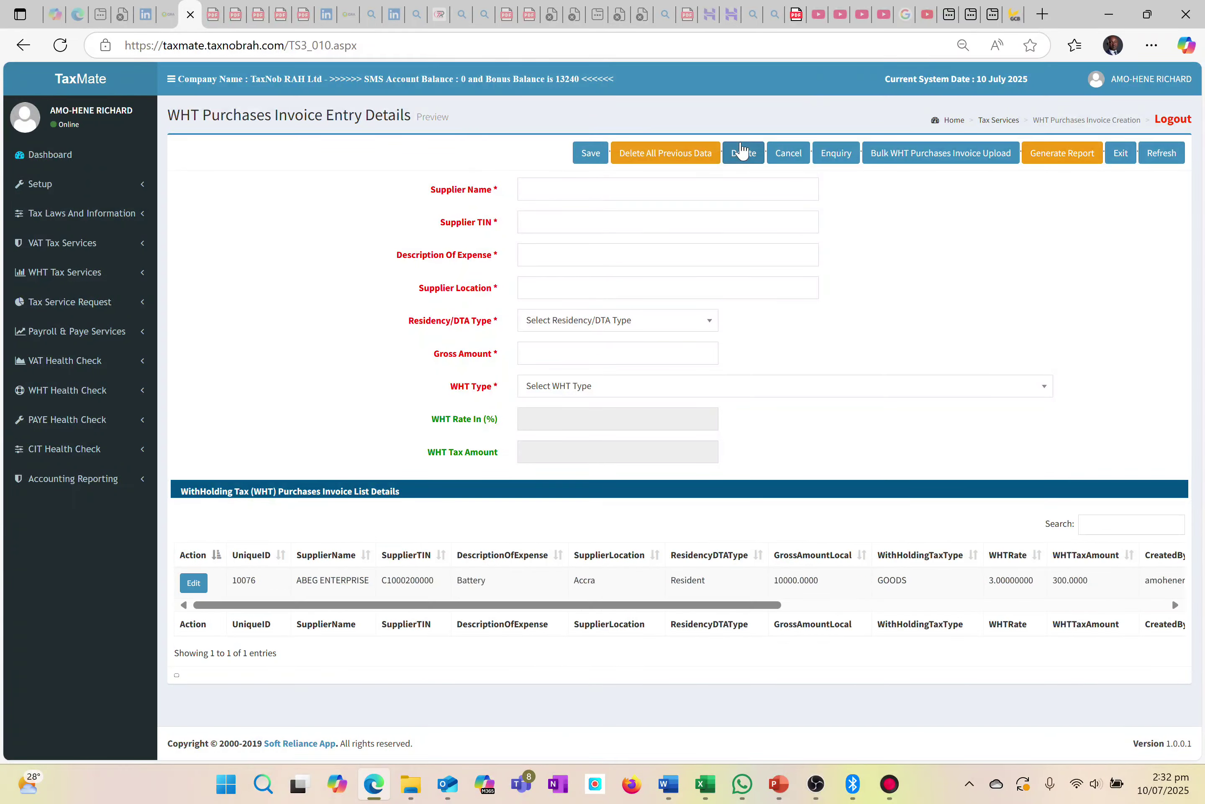
- Start a second purchase invoice with Consultancy Fields as the supplier name and fill in its saved supplier TIN
{"action": "scroll", "coordinate": [285, 249], "scroll_direction": "up", "scroll_amount": 5}
{"action": "scroll", "coordinate": [303, 398], "scroll_direction": "up", "scroll_amount": 1}
{"action": "scroll", "coordinate": [303, 398], "scroll_direction": "right", "scroll_amount": 3}
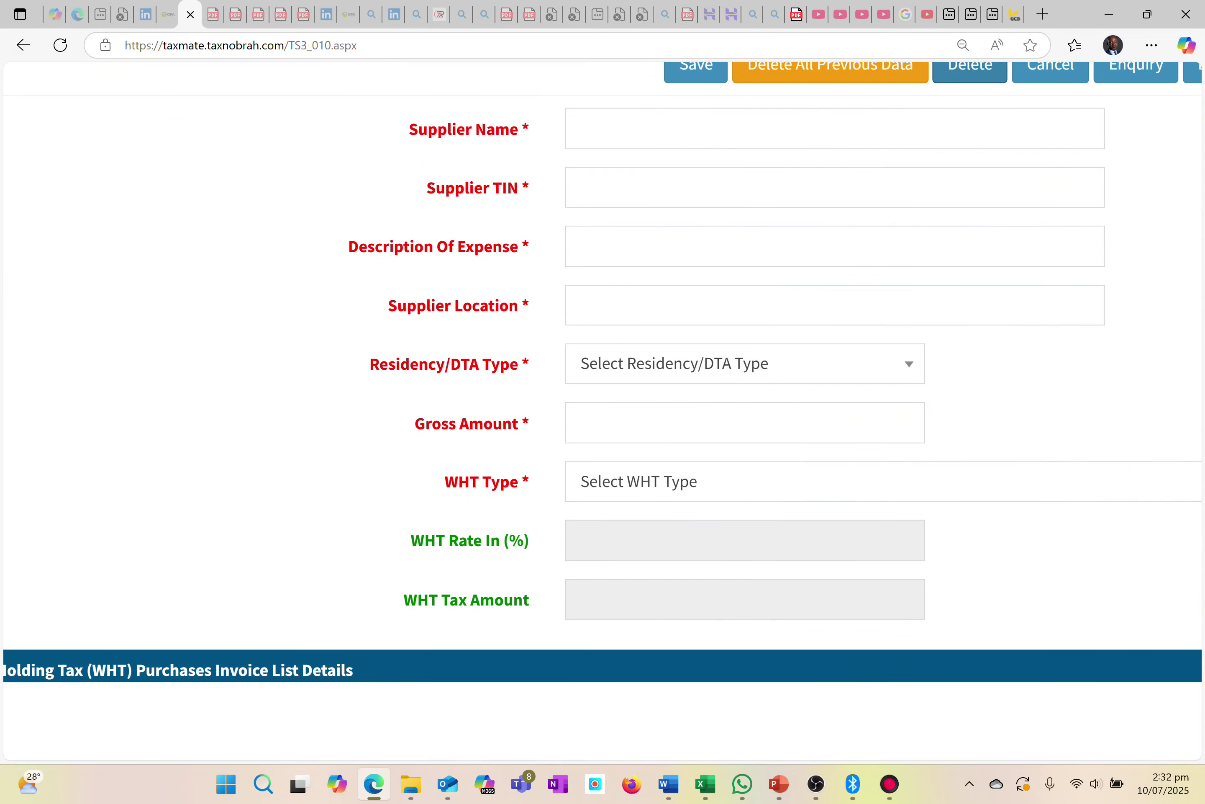
{"action": "left_click", "coordinate": [877, 139]}
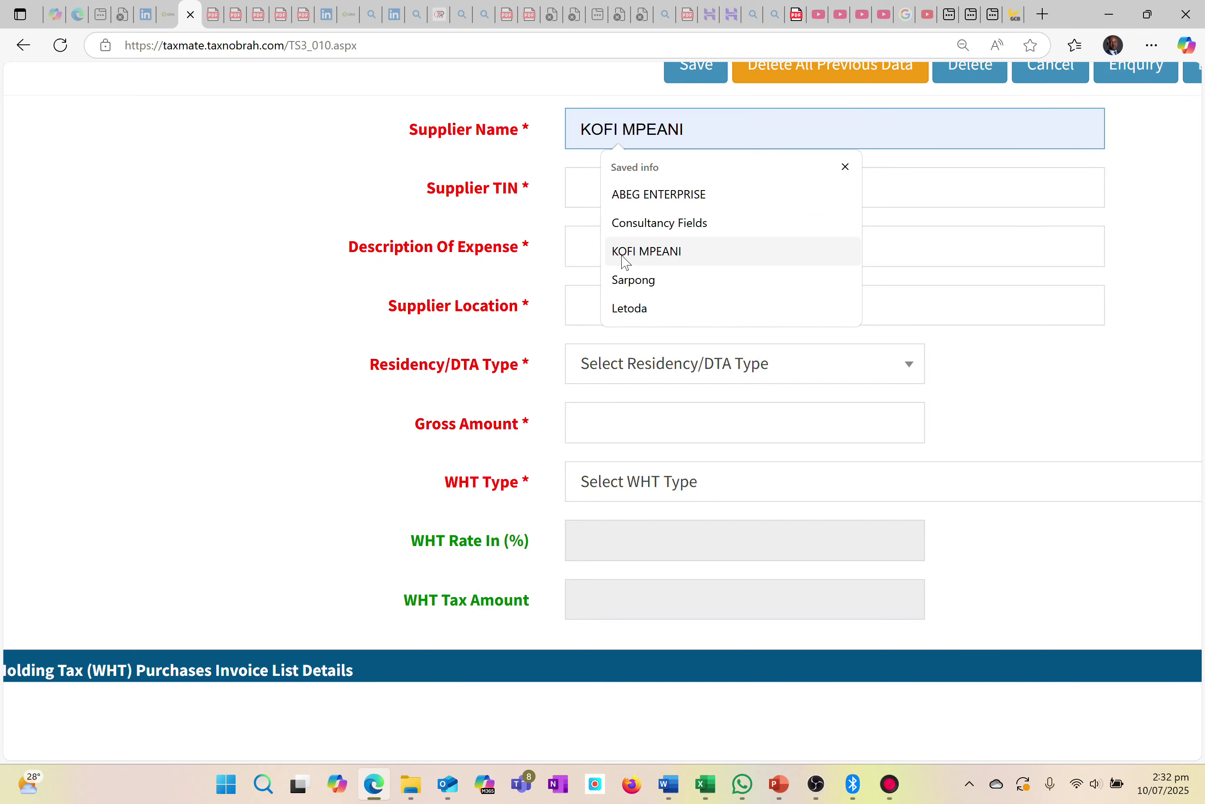
{"action": "left_click", "coordinate": [646, 233]}
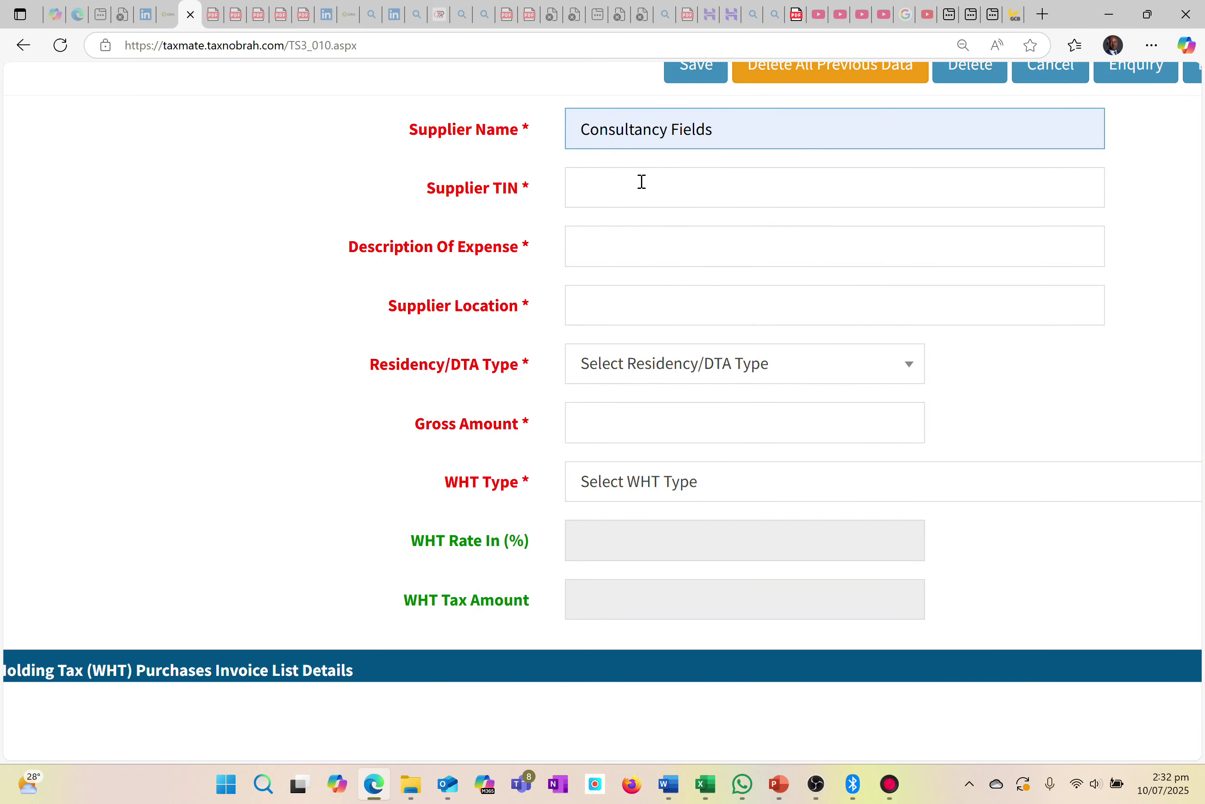
{"action": "left_click", "coordinate": [640, 185]}
{"action": "left_click", "coordinate": [649, 281]}
- Set the Consultancy Fields invoice's expense description to Consultancy and its supplier location to Accra
{"action": "left_click", "coordinate": [651, 256]}
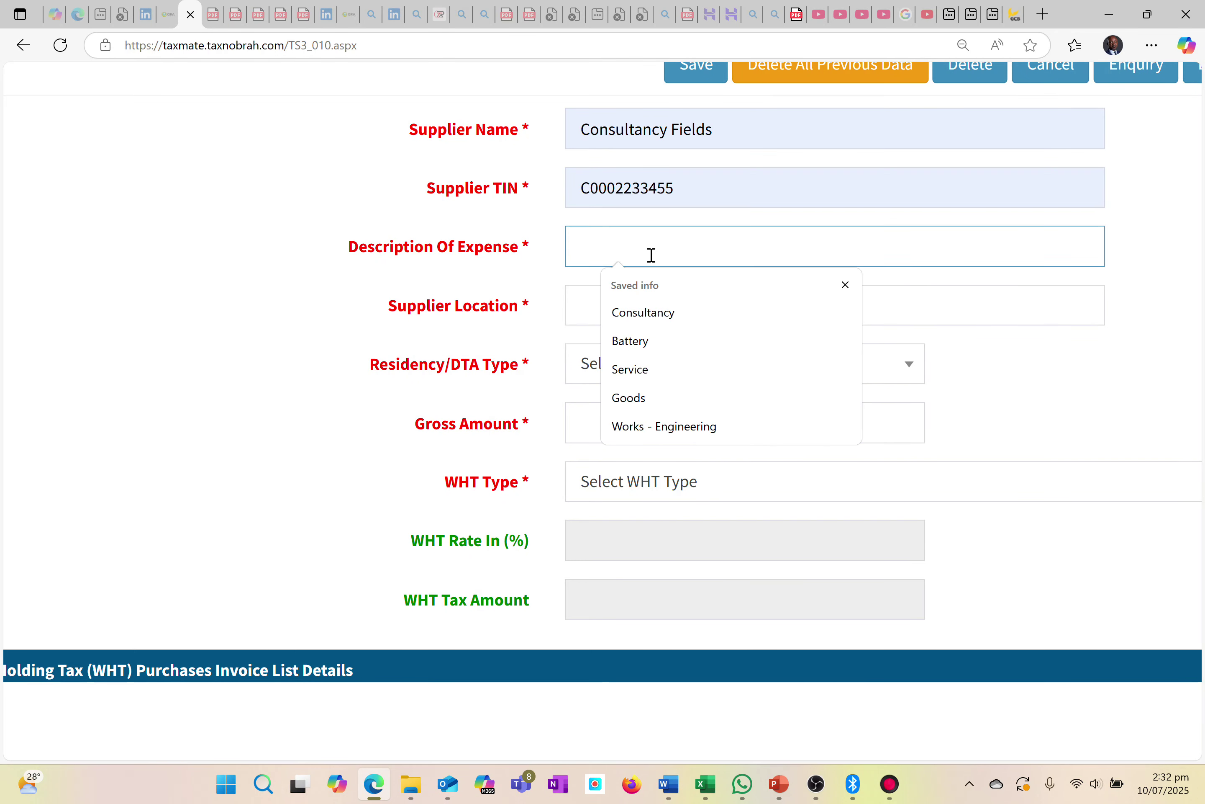
{"action": "left_click", "coordinate": [647, 314]}
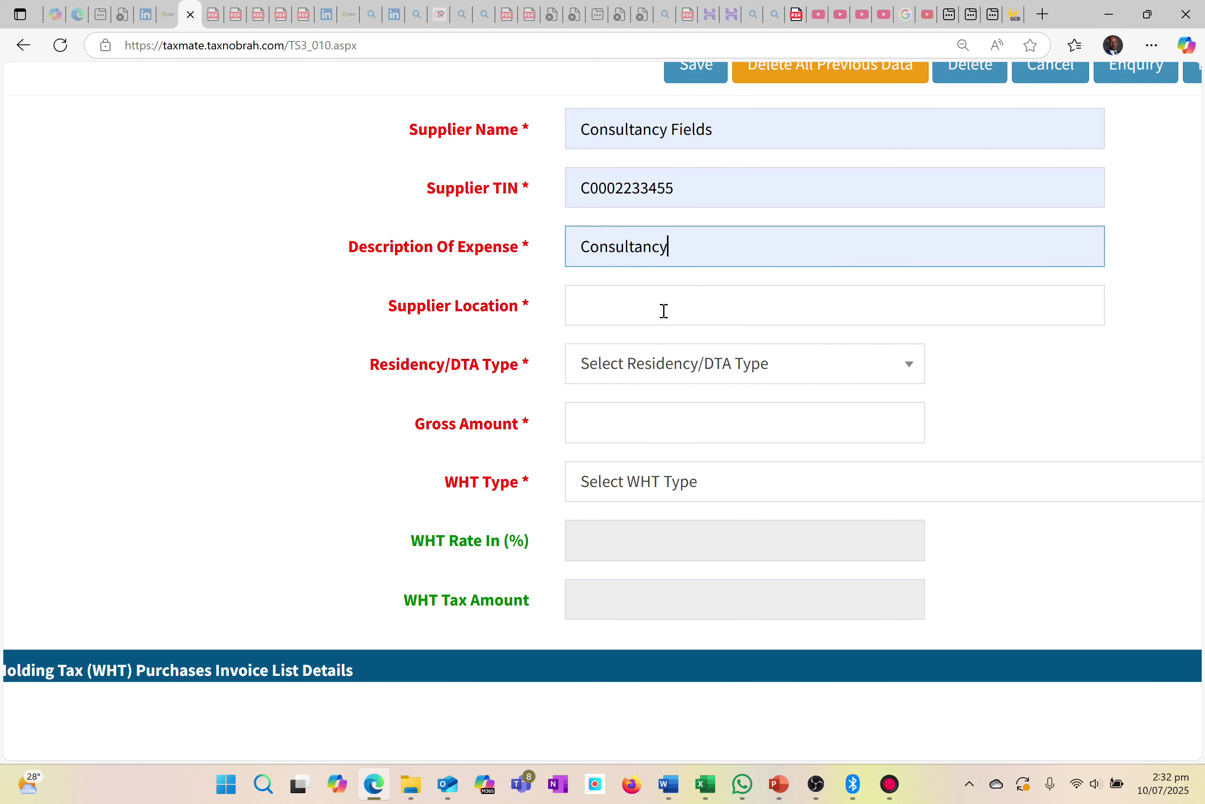
{"action": "left_click", "coordinate": [609, 308]}
{"action": "left_click", "coordinate": [639, 374]}
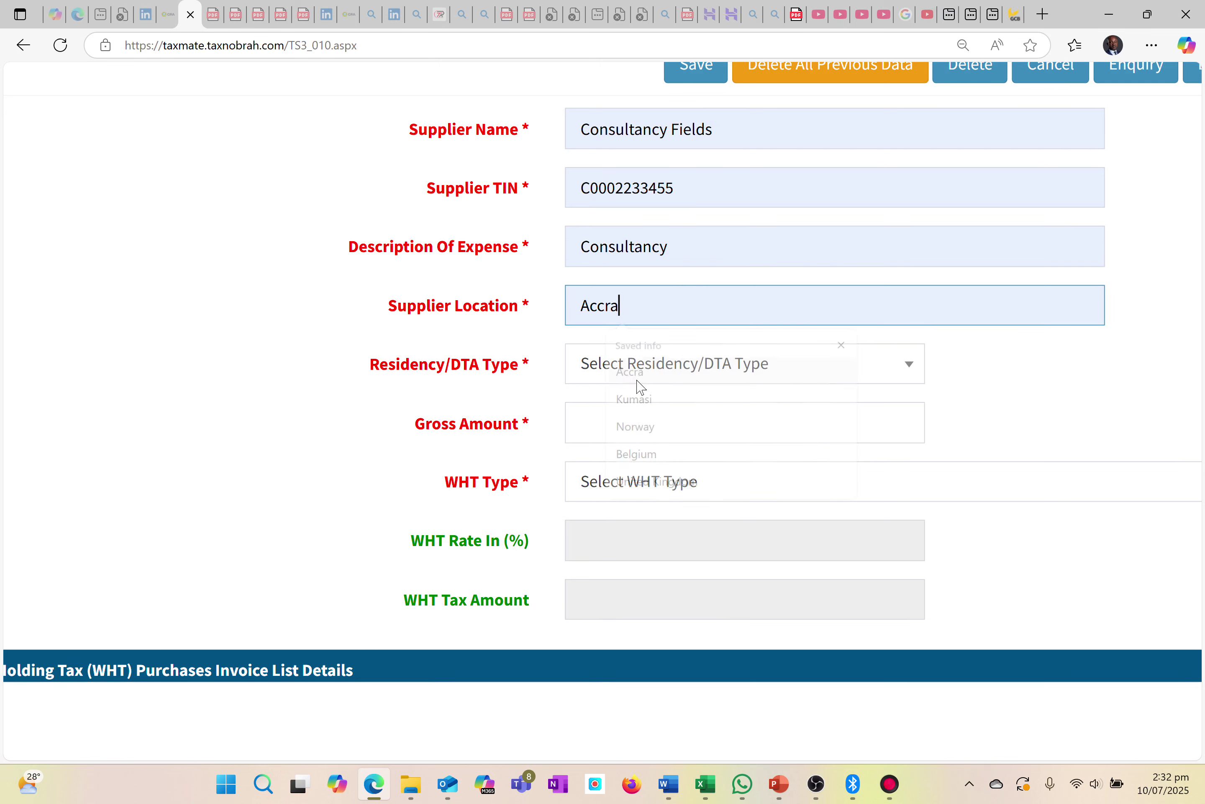
- Set the Residency/DTA type of the Consultancy Fields invoice to Resident
{"action": "left_click", "coordinate": [637, 381]}
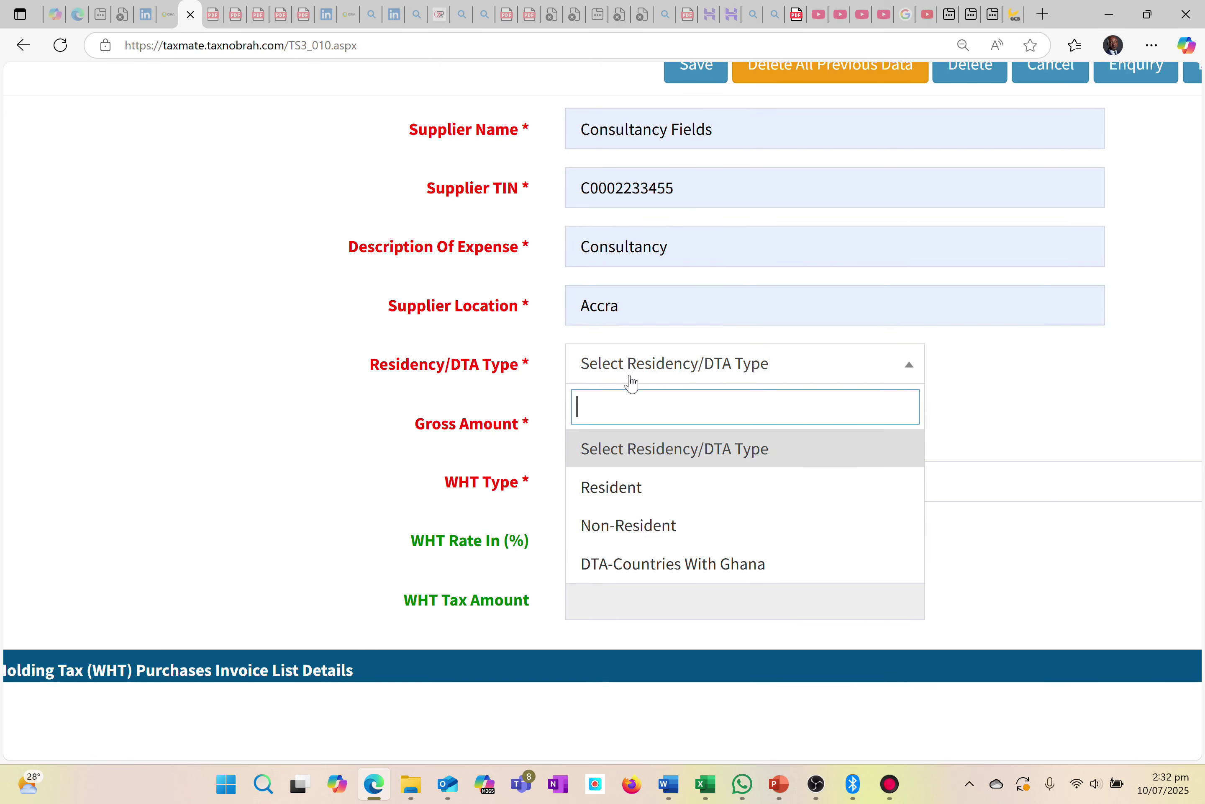
{"action": "left_click", "coordinate": [627, 496]}
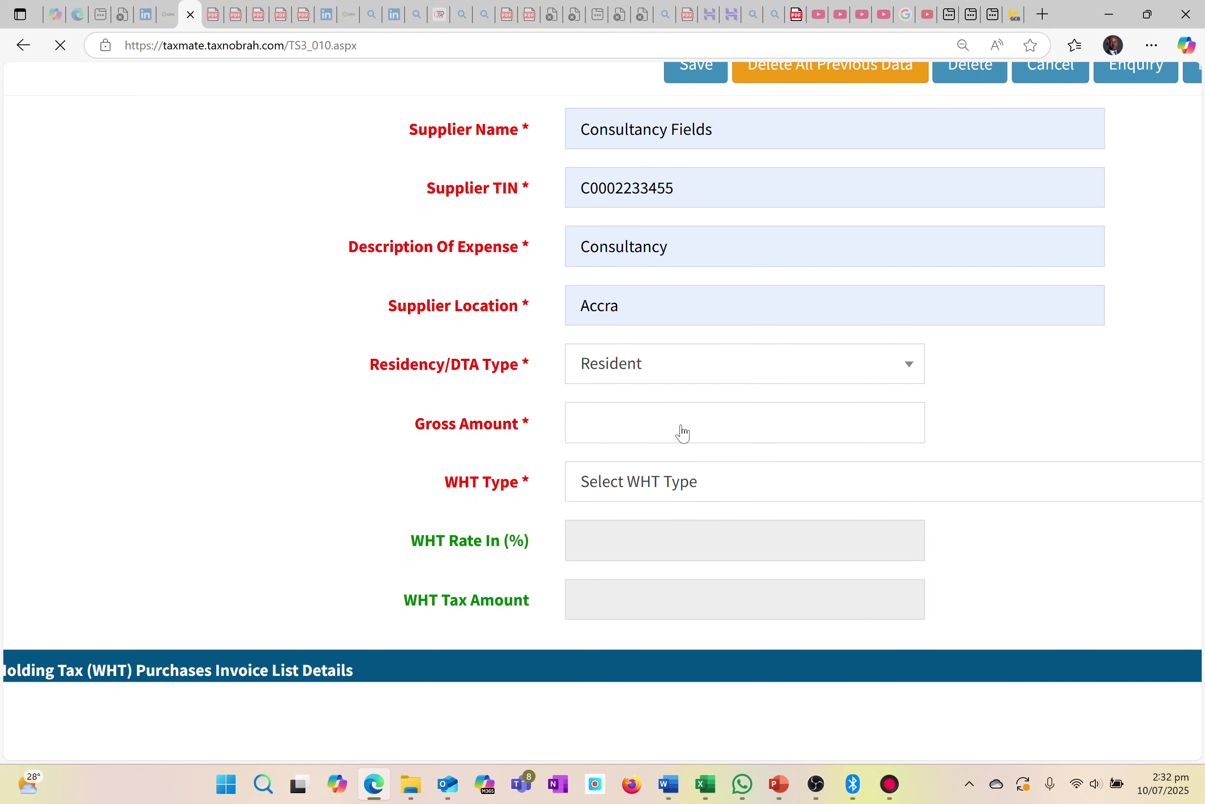
{"action": "left_click", "coordinate": [604, 425]}
{"action": "left_click", "coordinate": [635, 518]}
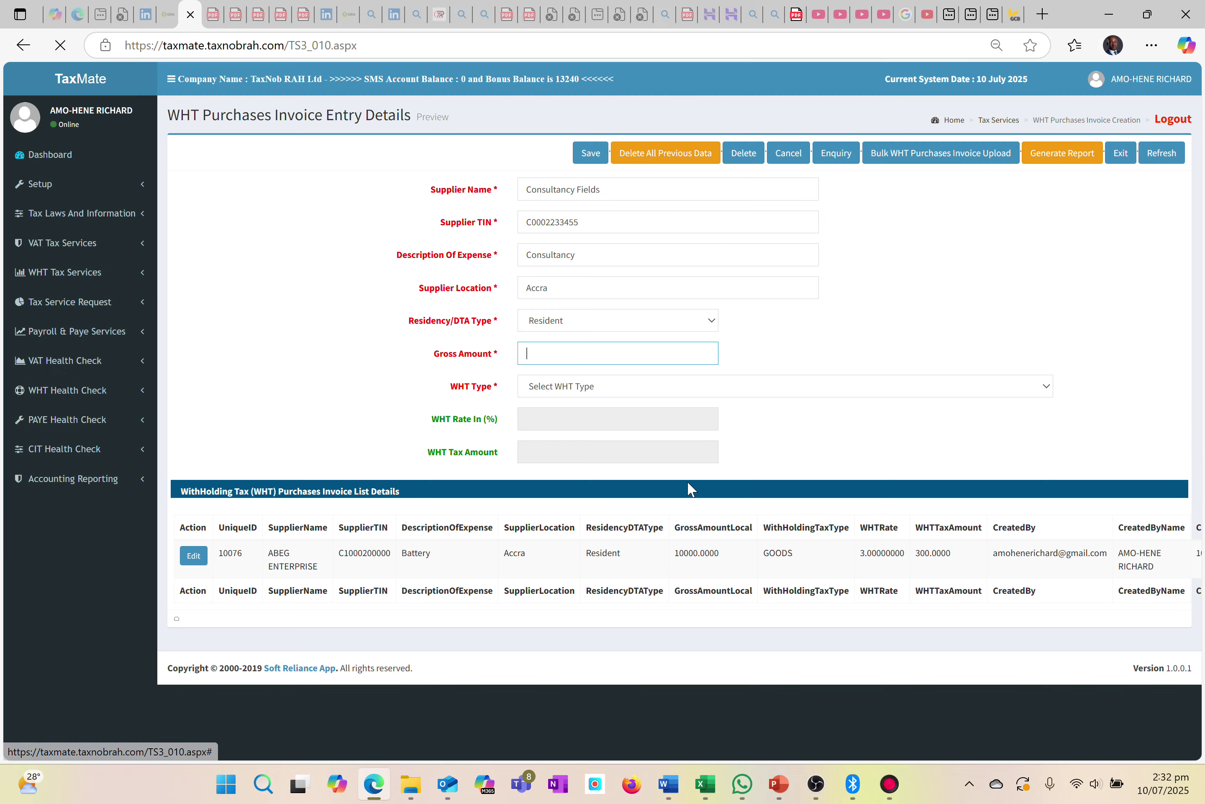
- Enter a gross amount of 40000 for the consultancy invoice and set its WHT type to SERVICES
{"action": "scroll", "coordinate": [390, 342], "scroll_direction": "up", "scroll_amount": 5}
{"action": "scroll", "coordinate": [410, 360], "scroll_direction": "up", "scroll_amount": 3}
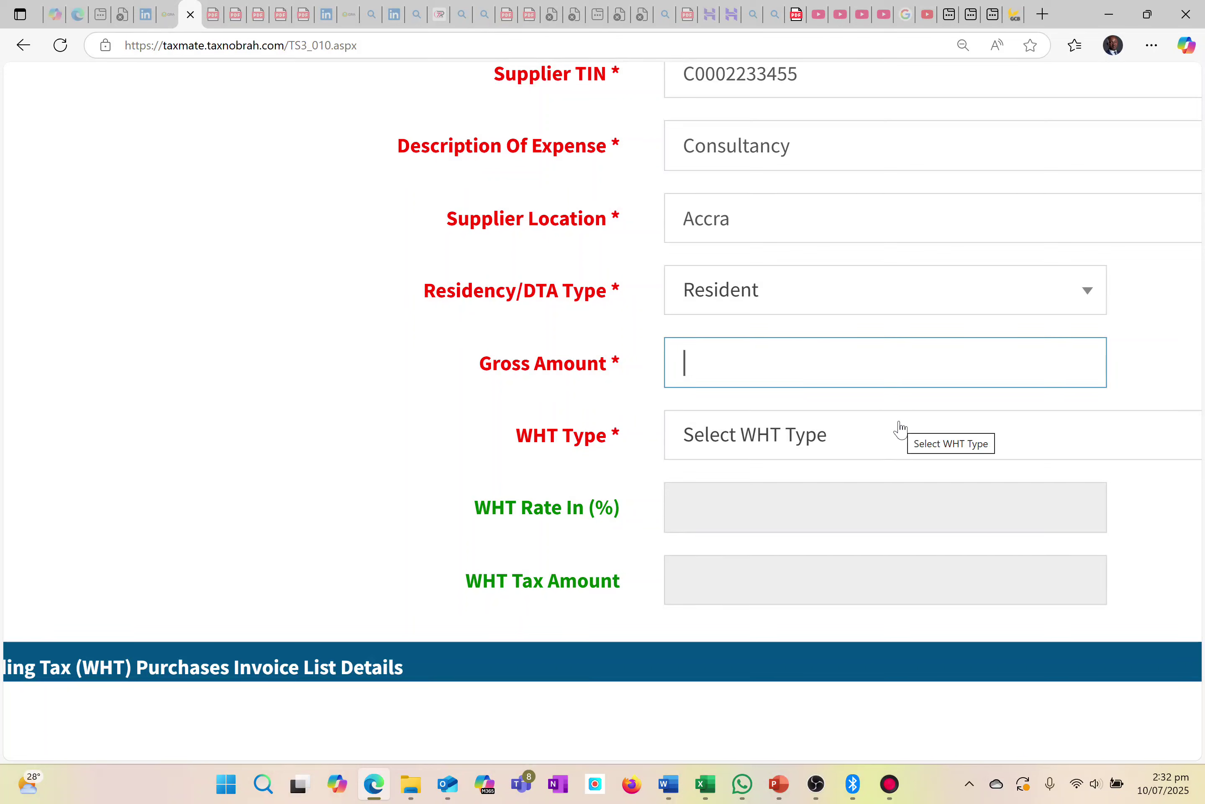
{"action": "type", "text": "100"}
{"action": "key", "text": "BackSpace"}
{"action": "key", "text": "BackSpace"}
{"action": "key", "text": "BackSpace"}
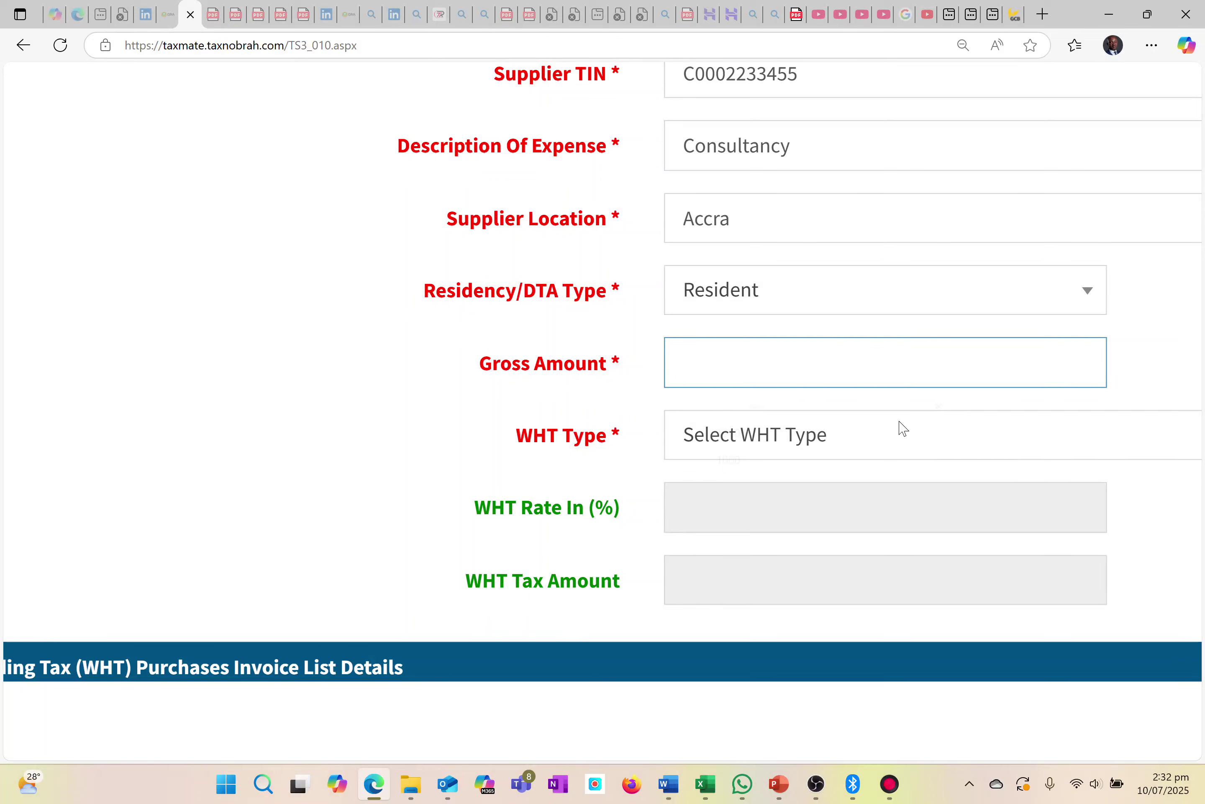
{"action": "type", "text": "40000"}
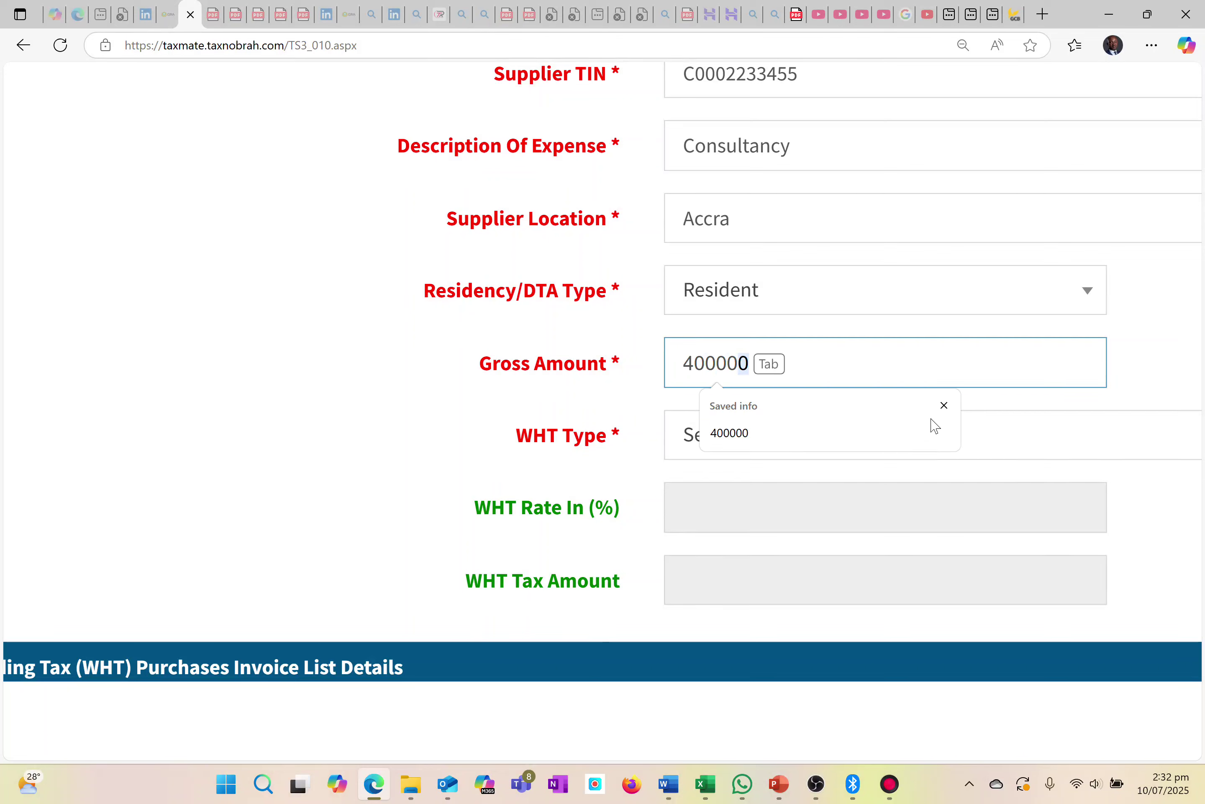
{"action": "left_click", "coordinate": [1011, 421]}
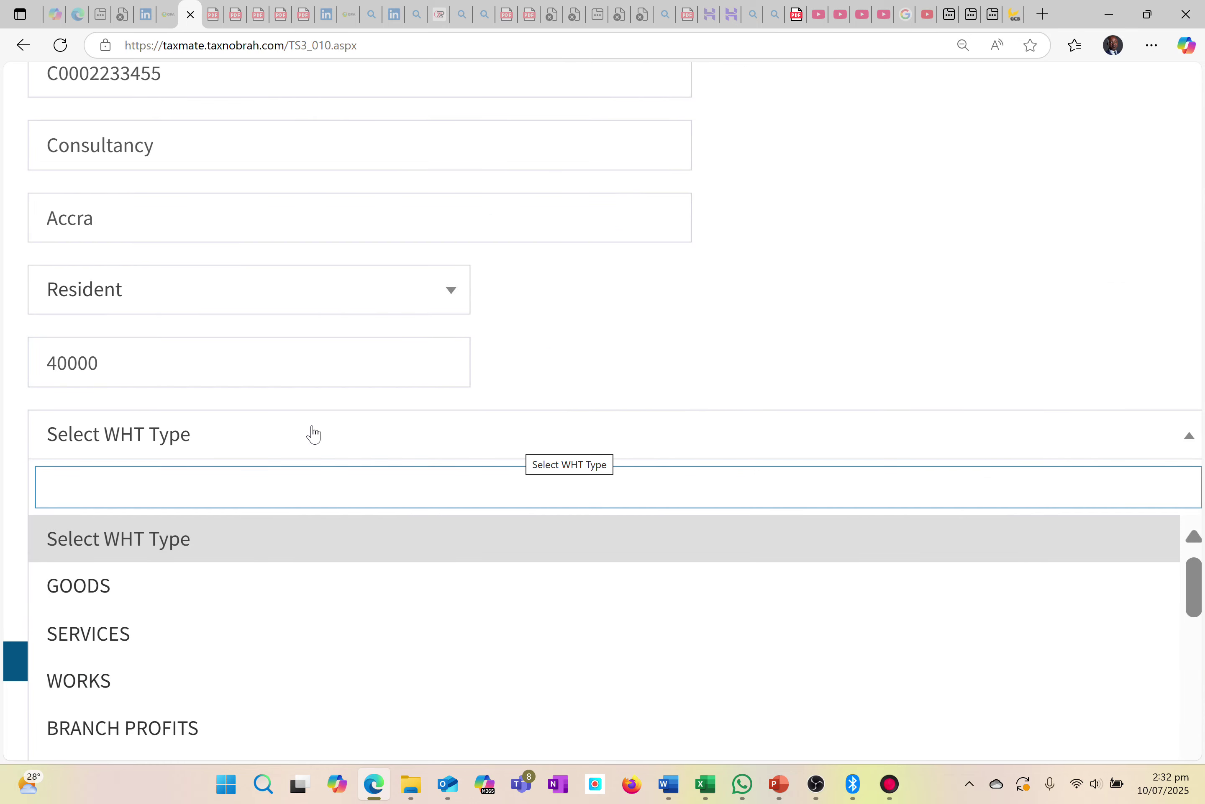
{"action": "left_click", "coordinate": [112, 644]}
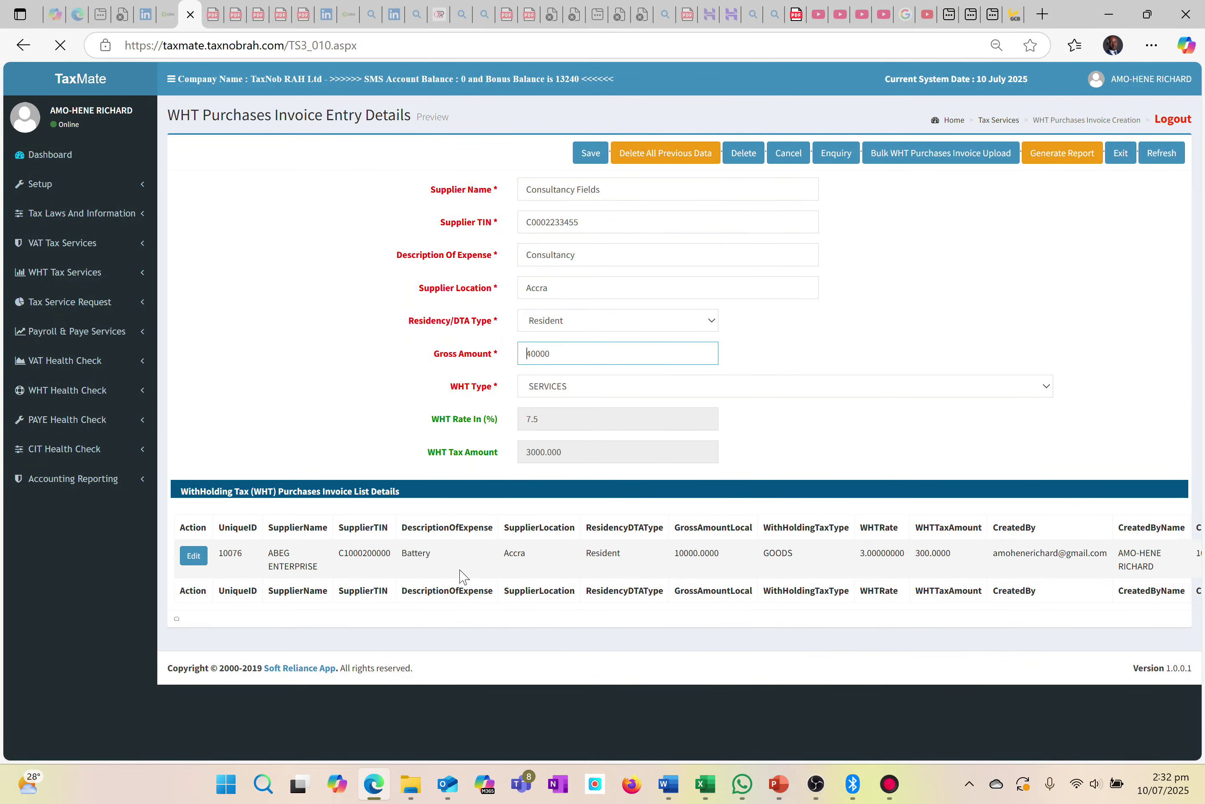
- Save the Consultancy Fields purchase invoice and acknowledge the message
{"action": "scroll", "coordinate": [374, 397], "scroll_direction": "up", "scroll_amount": 5}
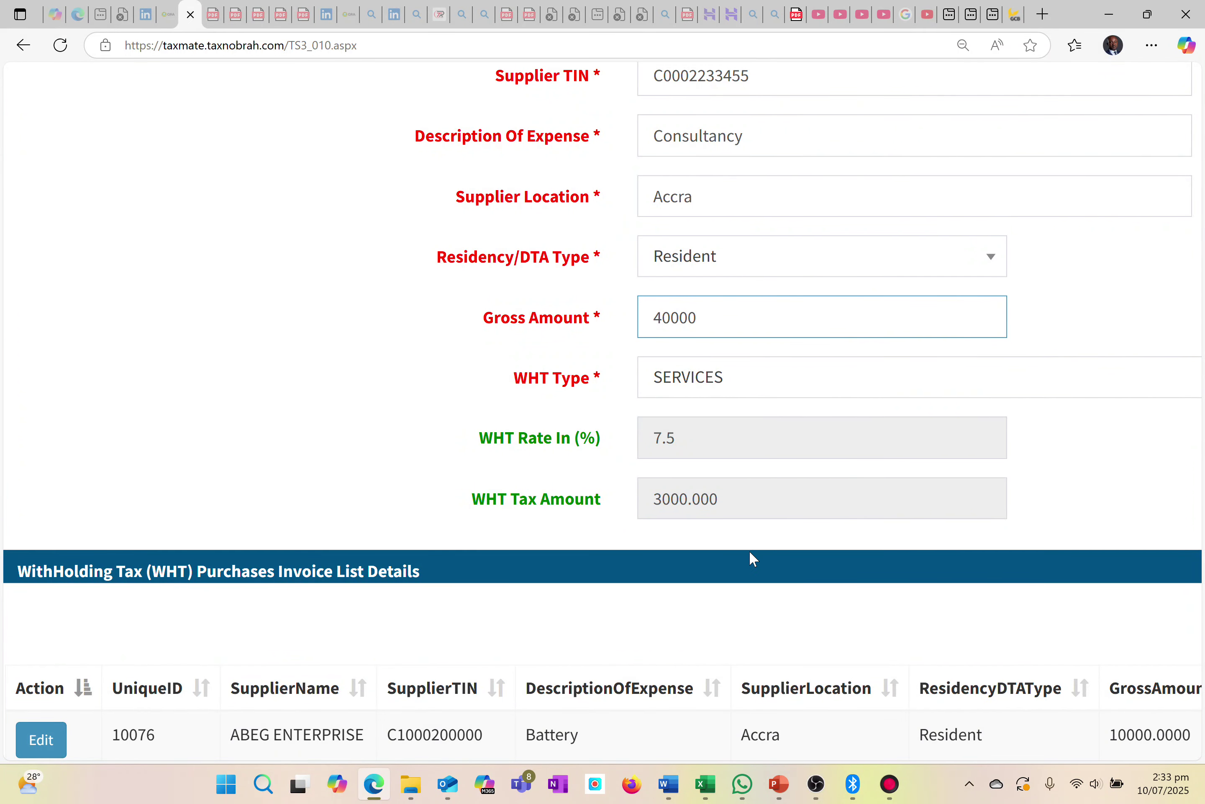
{"action": "scroll", "coordinate": [721, 395], "scroll_direction": "up", "scroll_amount": 5}
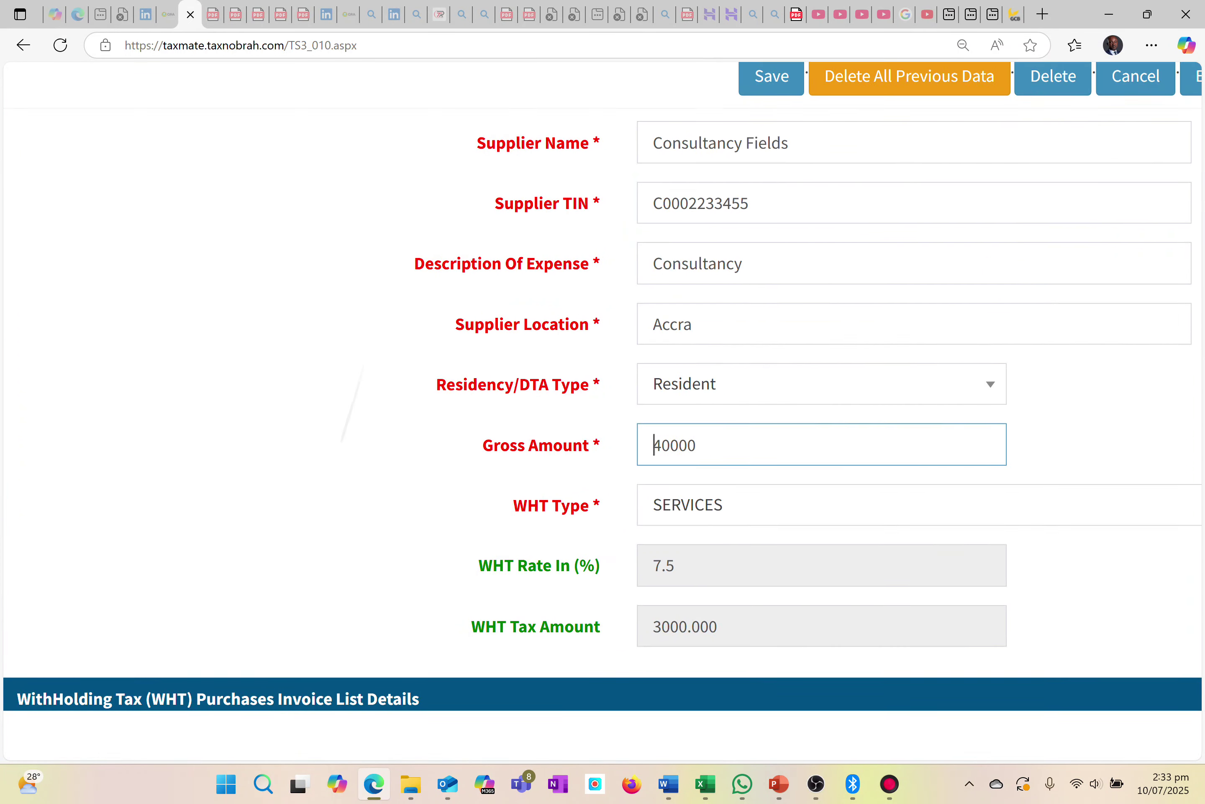
{"action": "left_click", "coordinate": [772, 216]}
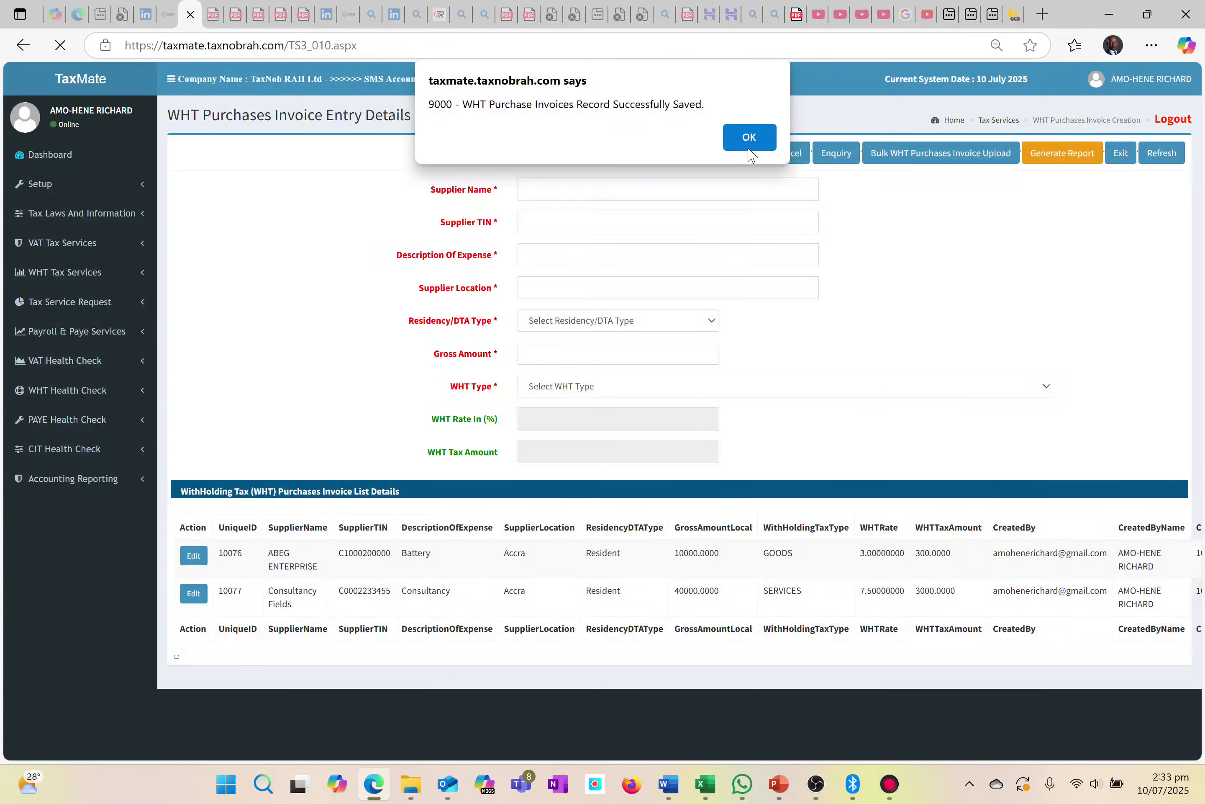
{"action": "left_click", "coordinate": [752, 148]}
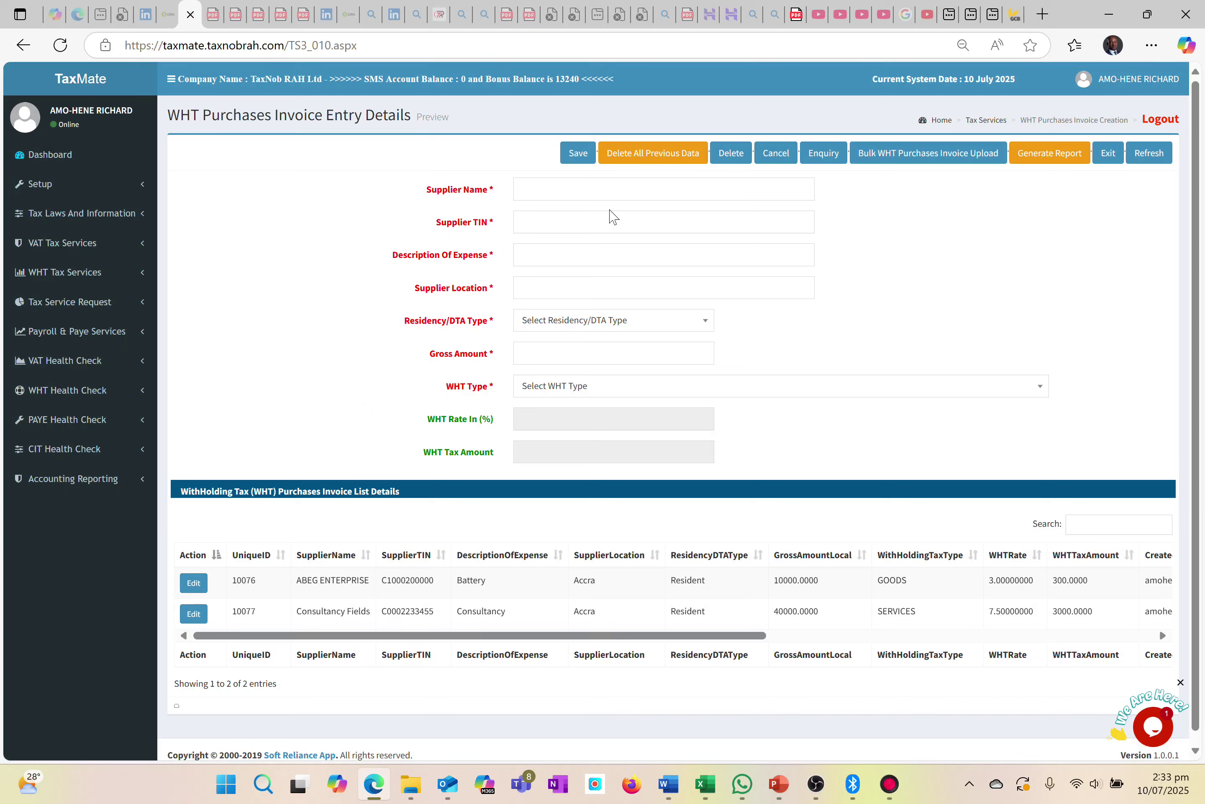
- Start a third purchase invoice by filling in the fourth saved supplier's name and the matching supplier TIN
{"action": "scroll", "coordinate": [362, 317], "scroll_direction": "up", "scroll_amount": 5}
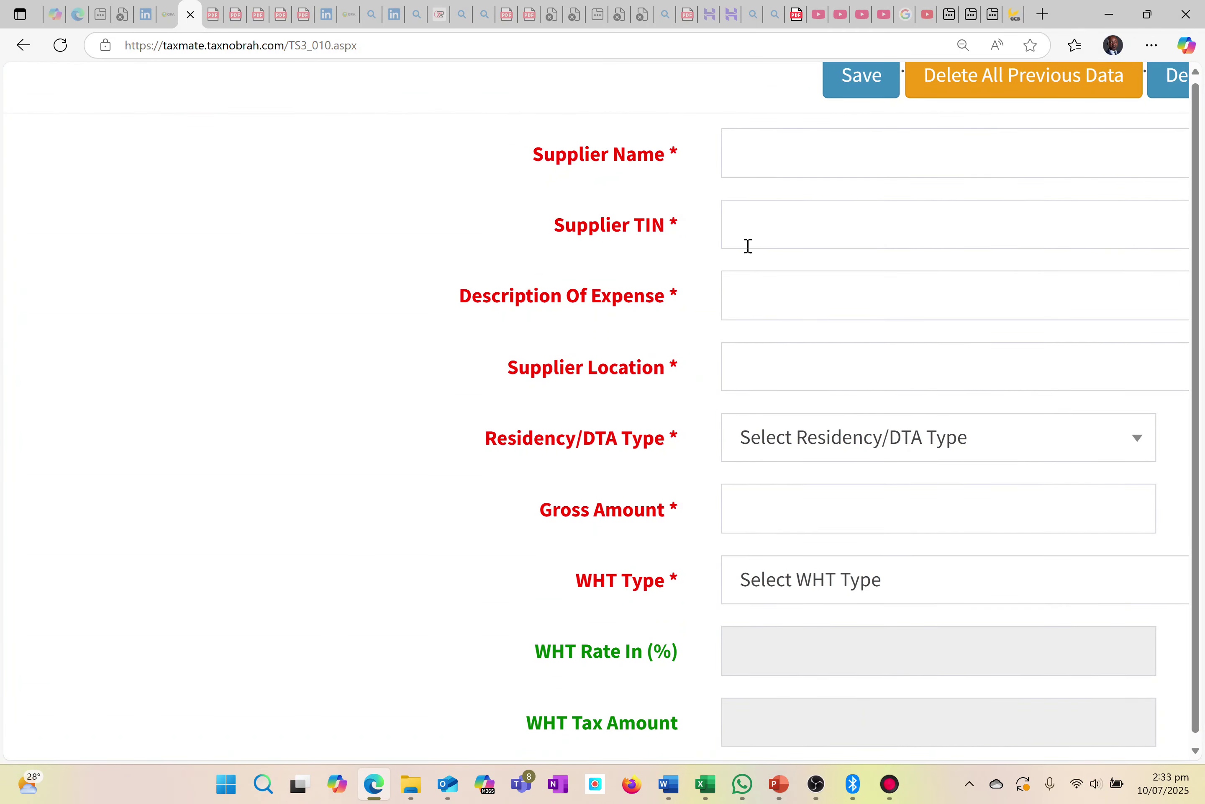
{"action": "left_click", "coordinate": [794, 162]}
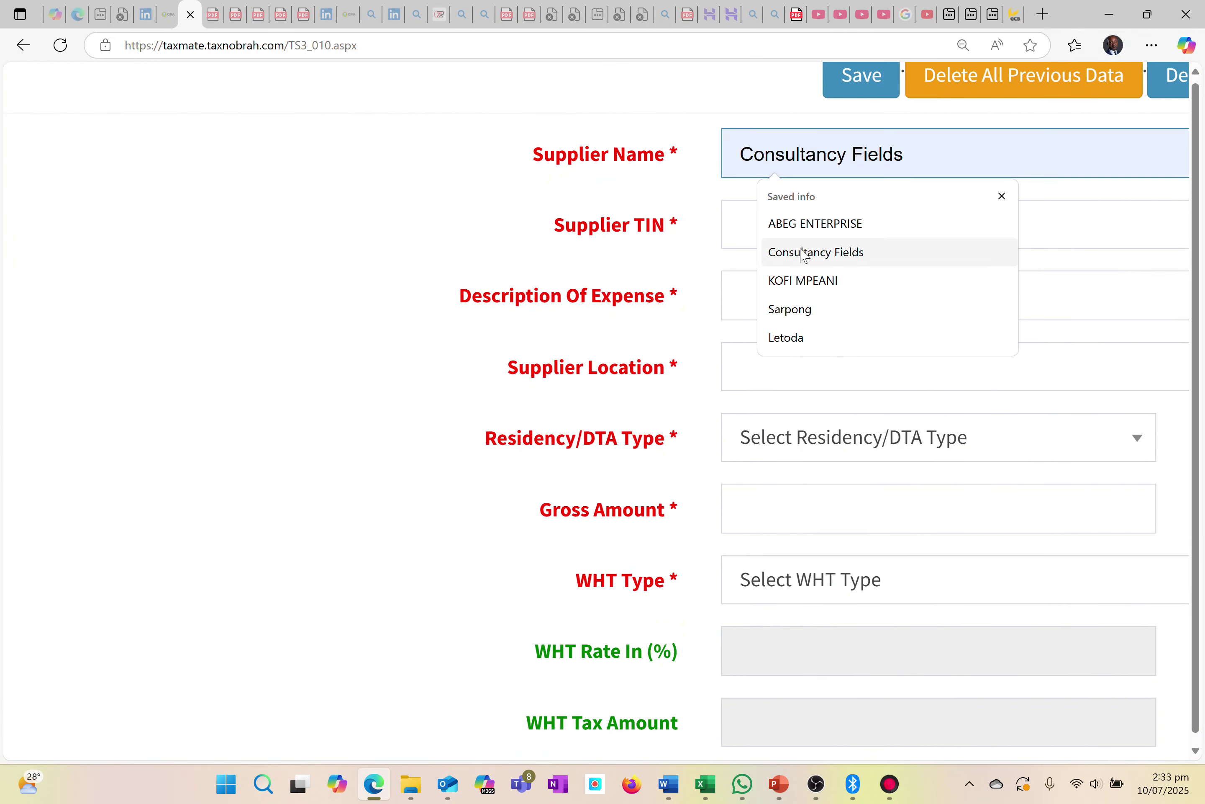
{"action": "left_click", "coordinate": [796, 311]}
{"action": "left_click", "coordinate": [792, 232]}
{"action": "left_click", "coordinate": [805, 358]}
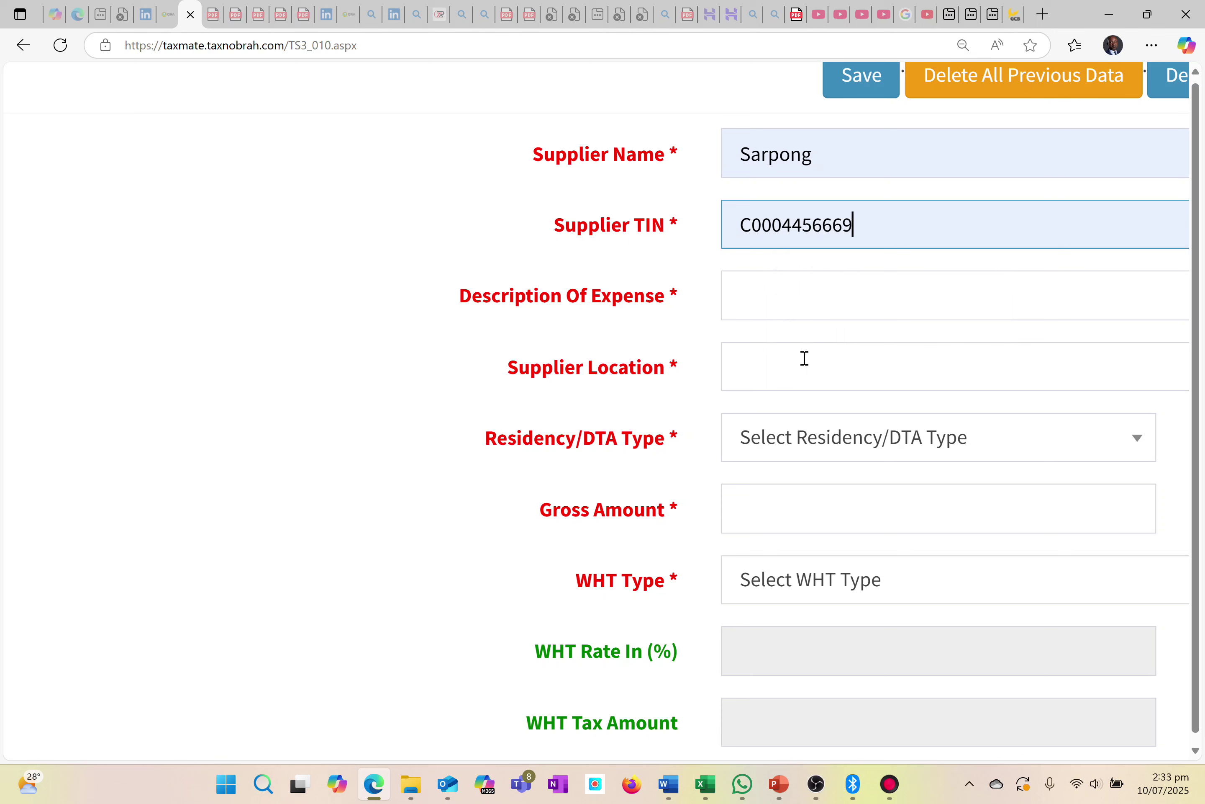
- Set the invoice's expense description to Service and the supplier location to United Kingdom
{"action": "left_click", "coordinate": [792, 286]}
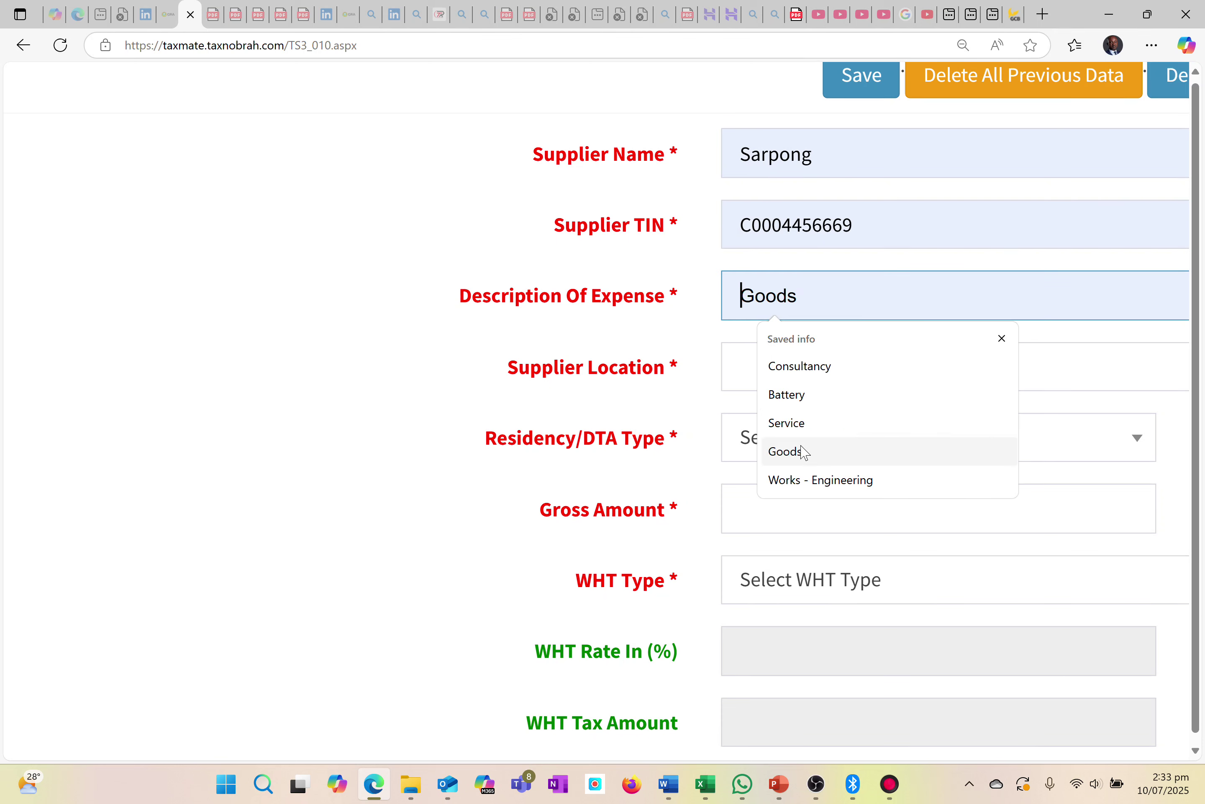
{"action": "left_click", "coordinate": [787, 424]}
{"action": "left_click", "coordinate": [754, 368]}
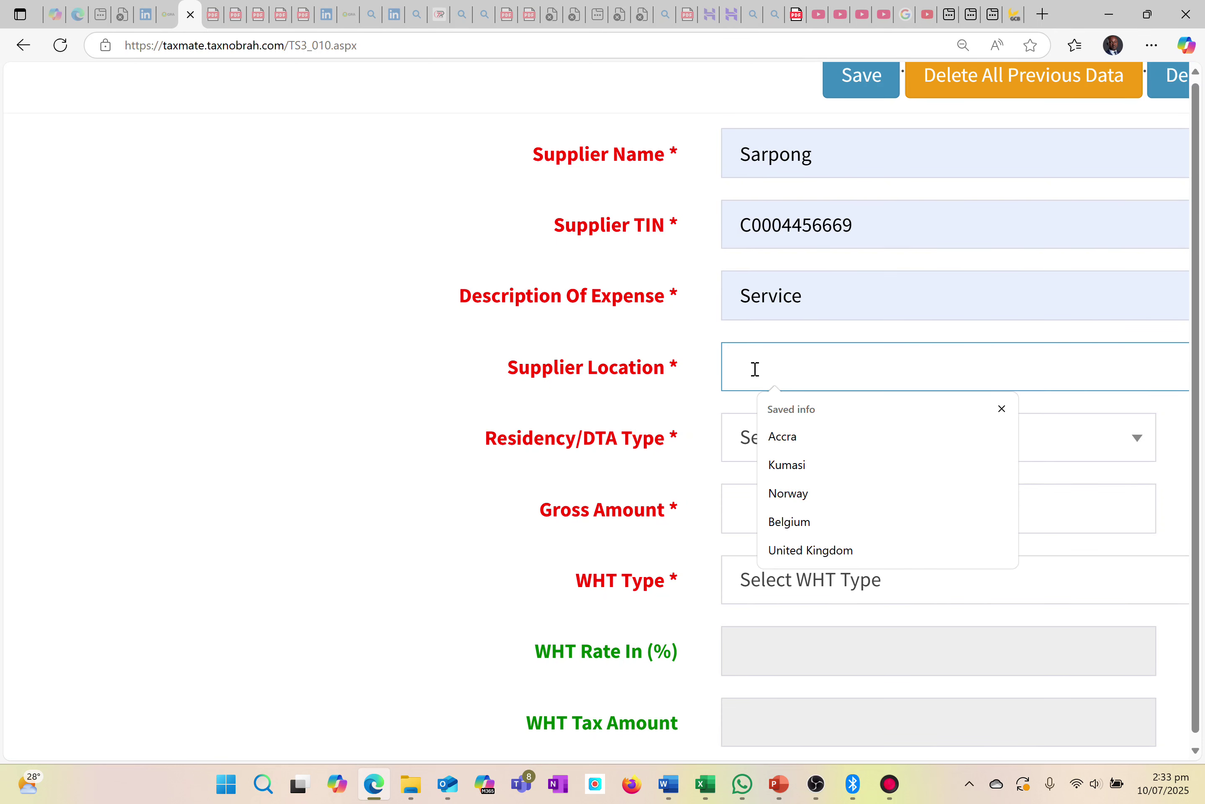
{"action": "left_click", "coordinate": [801, 551]}
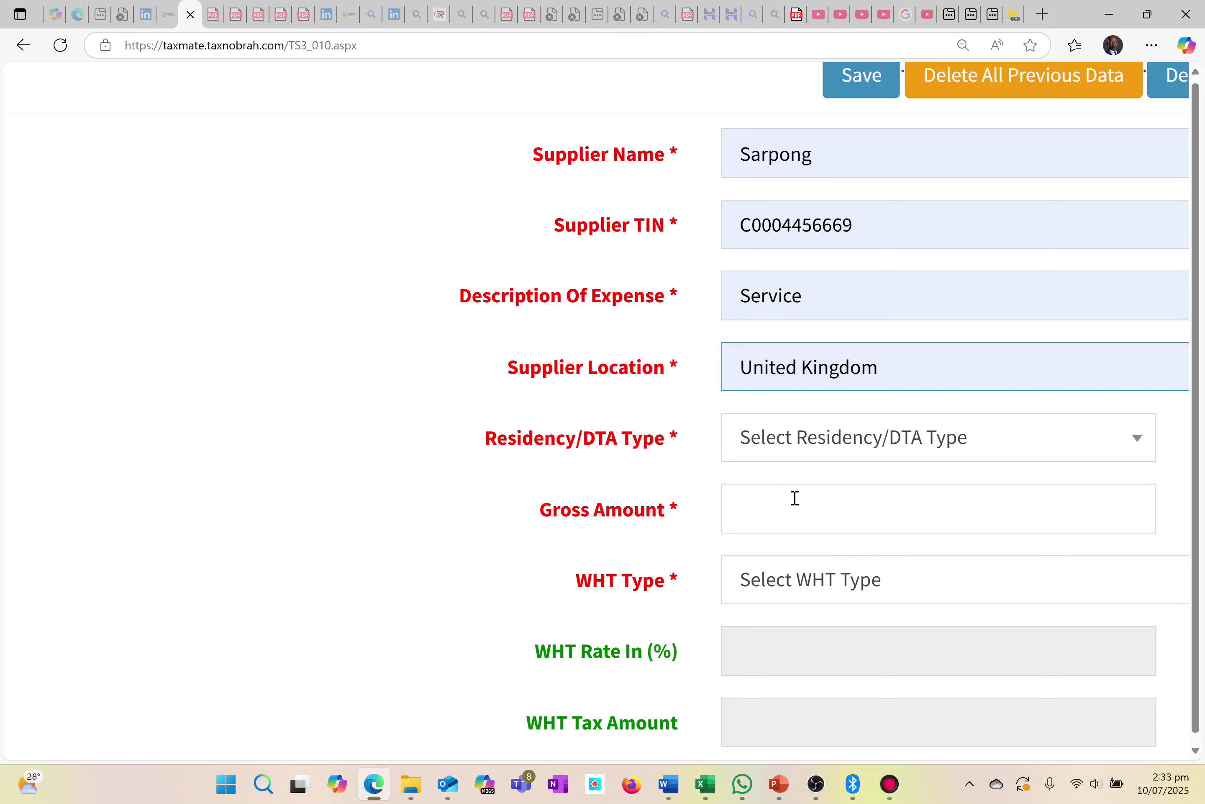
- Set the Residency/DTA type of the United Kingdom invoice to DTA-Countries With Ghana
{"action": "left_click", "coordinate": [930, 435]}
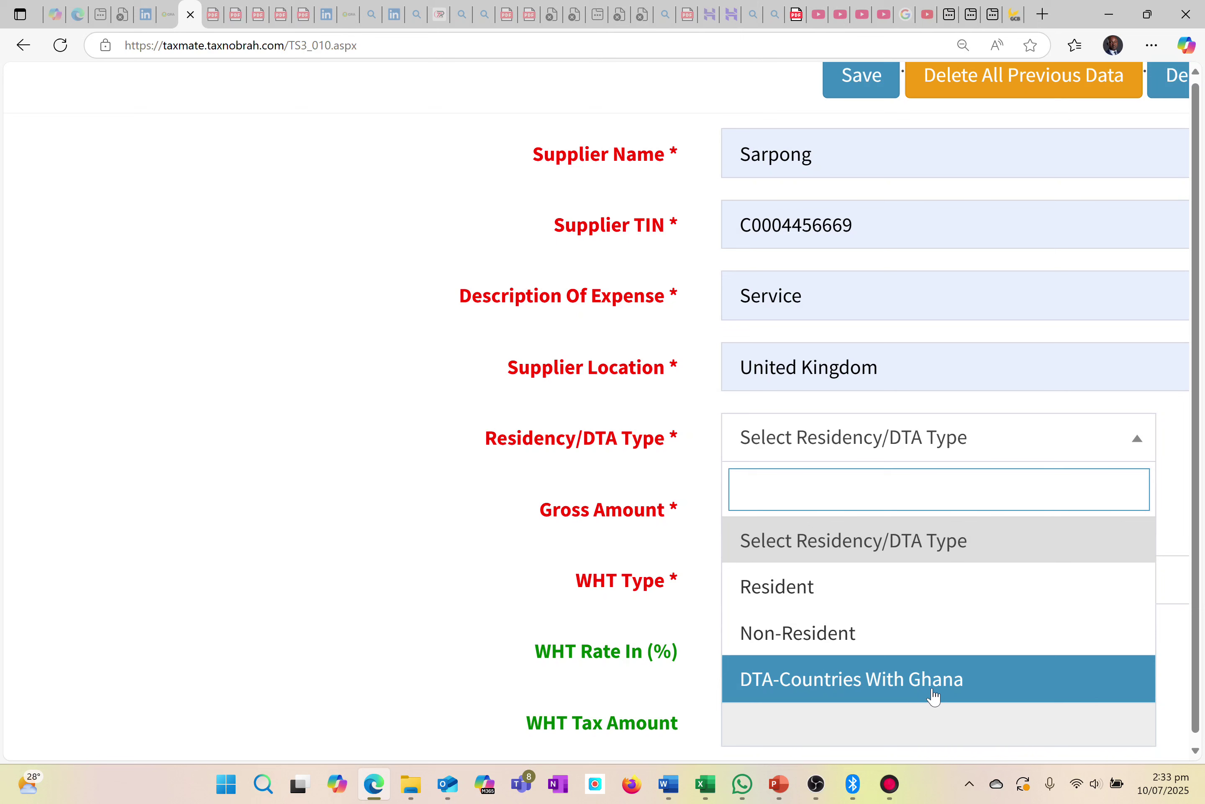
{"action": "left_click", "coordinate": [857, 641]}
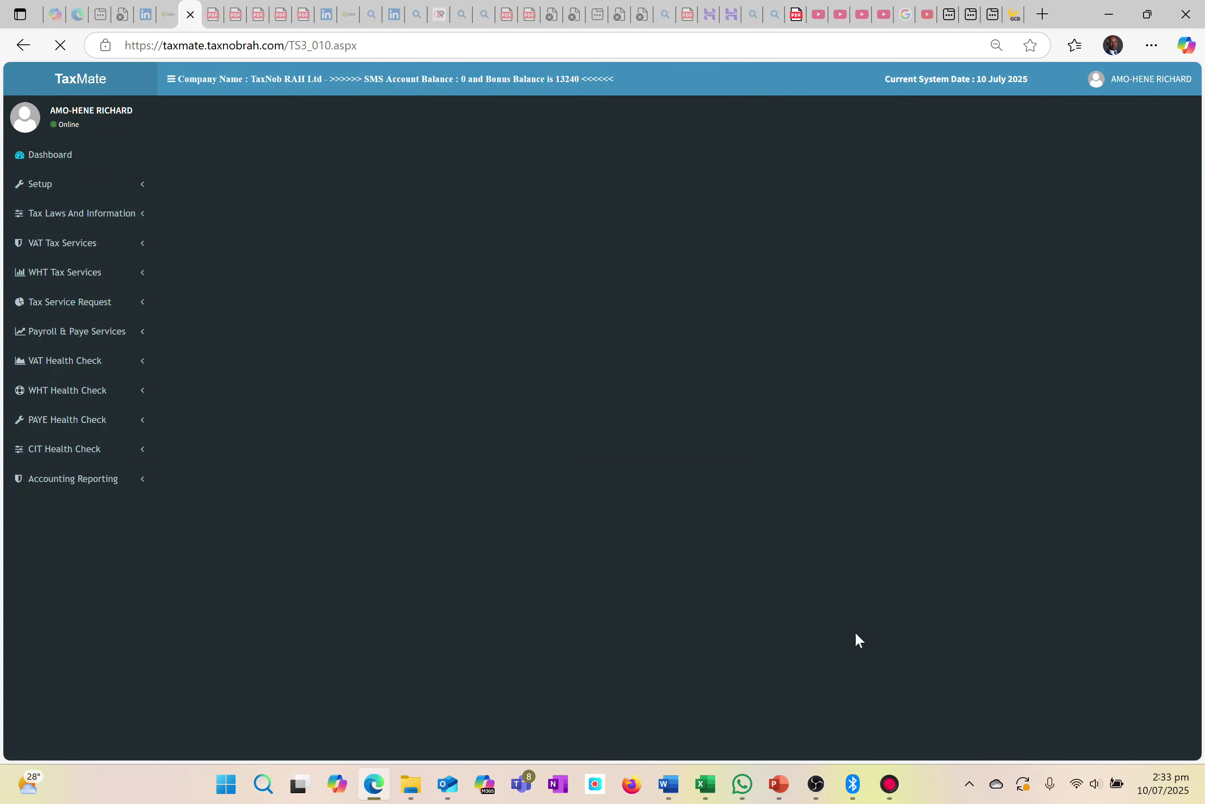
{"action": "scroll", "coordinate": [343, 407], "scroll_direction": "up", "scroll_amount": 5}
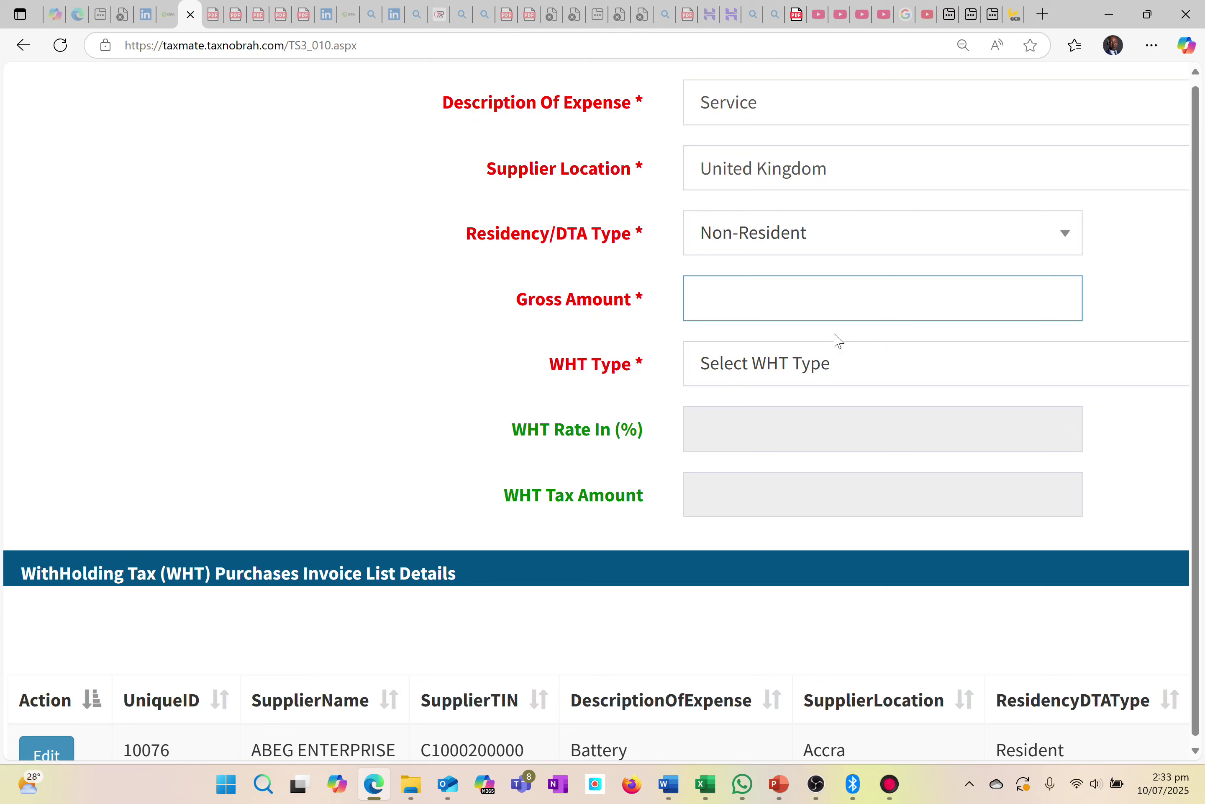
{"action": "left_click", "coordinate": [801, 249]}
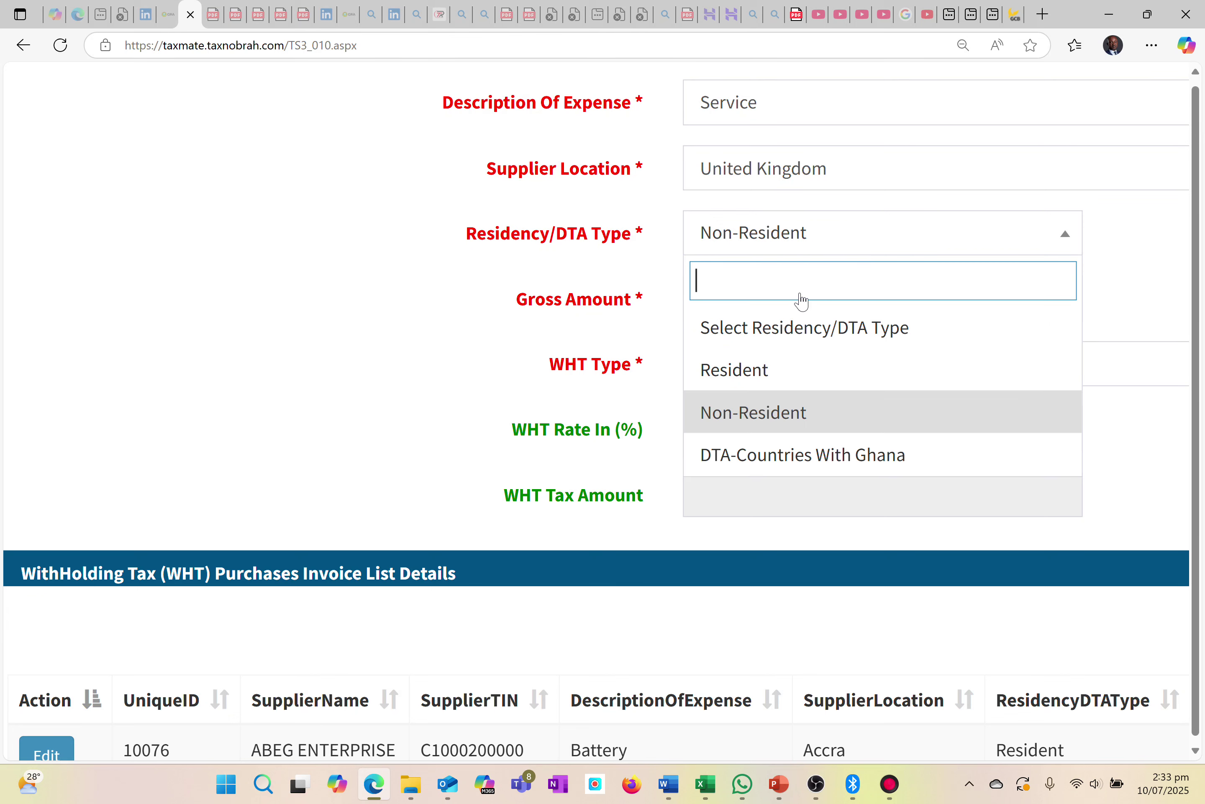
{"action": "left_click", "coordinate": [752, 455]}
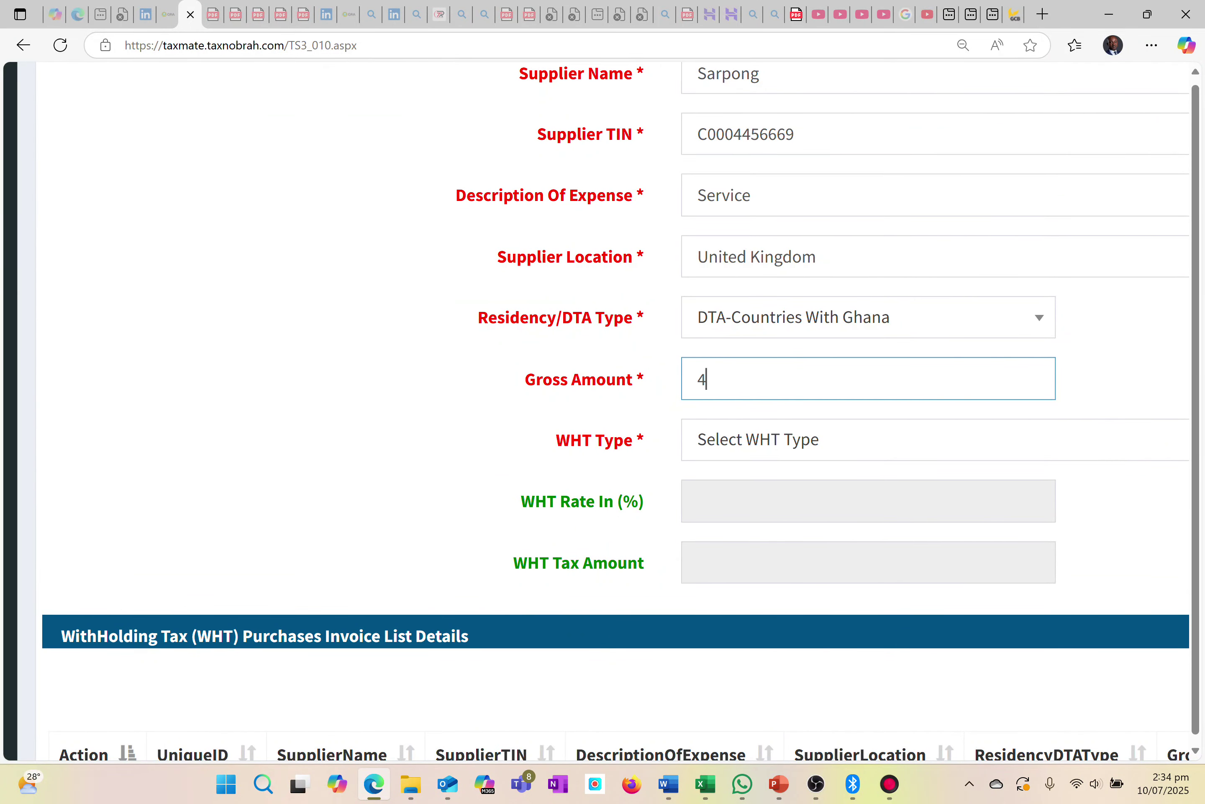
- Enter a gross amount of 400000 and set the WHT type to UNITED KINGDOM - ROYALTIES
{"action": "type", "text": "00000"}
{"action": "key", "text": "Escape"}
{"action": "left_click", "coordinate": [781, 439]}
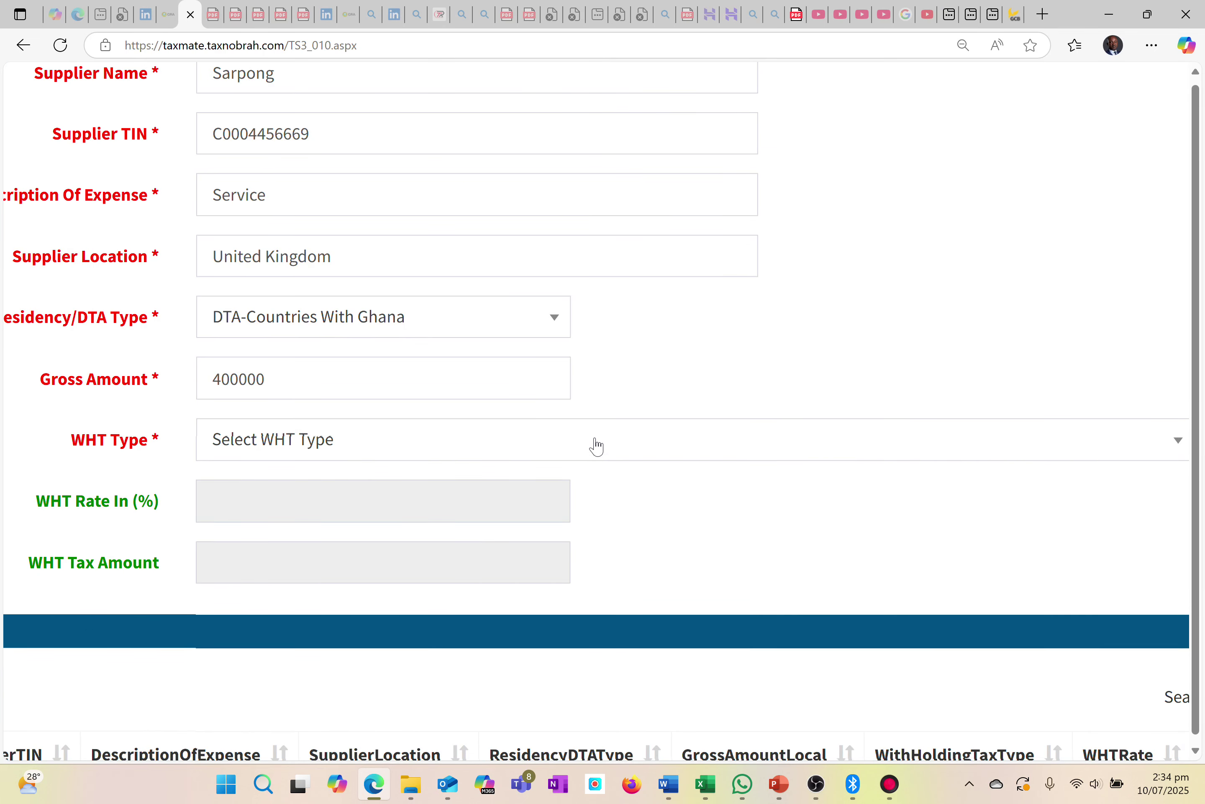
{"action": "left_click", "coordinate": [488, 456]}
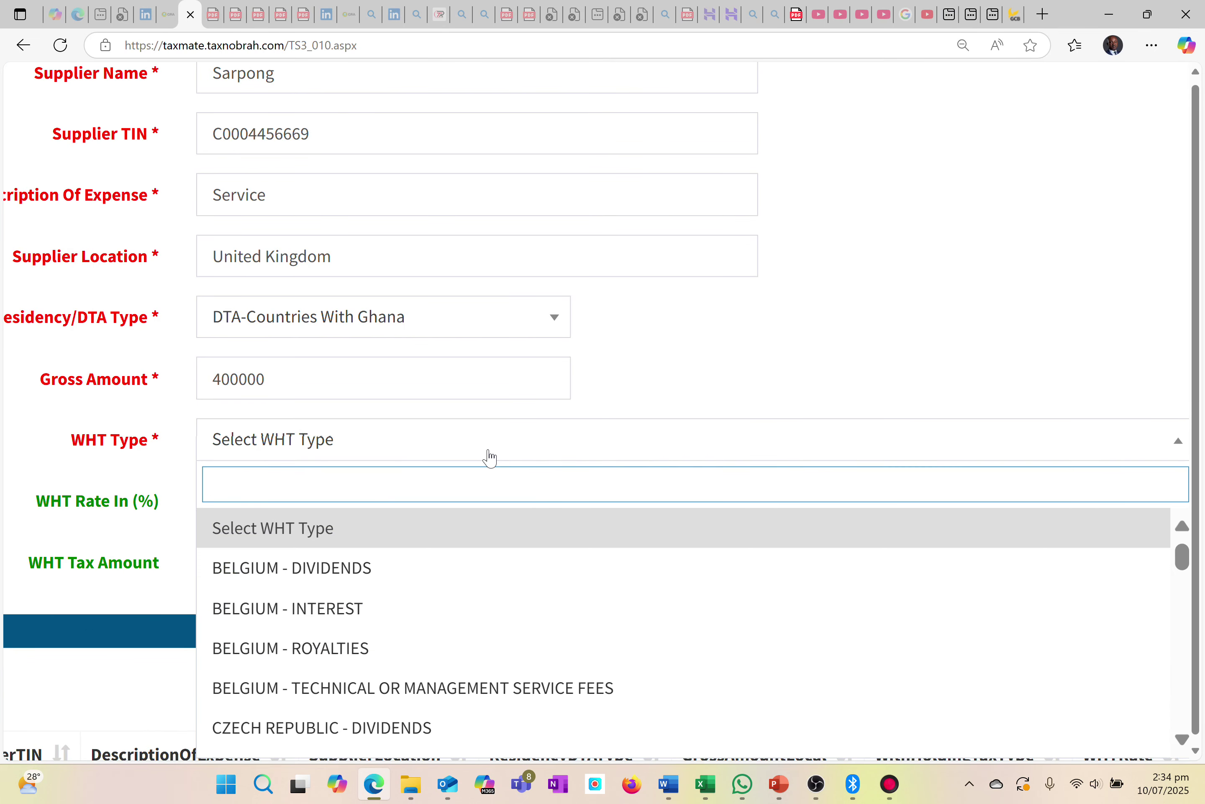
{"action": "scroll", "coordinate": [270, 542], "scroll_direction": "down", "scroll_amount": 10}
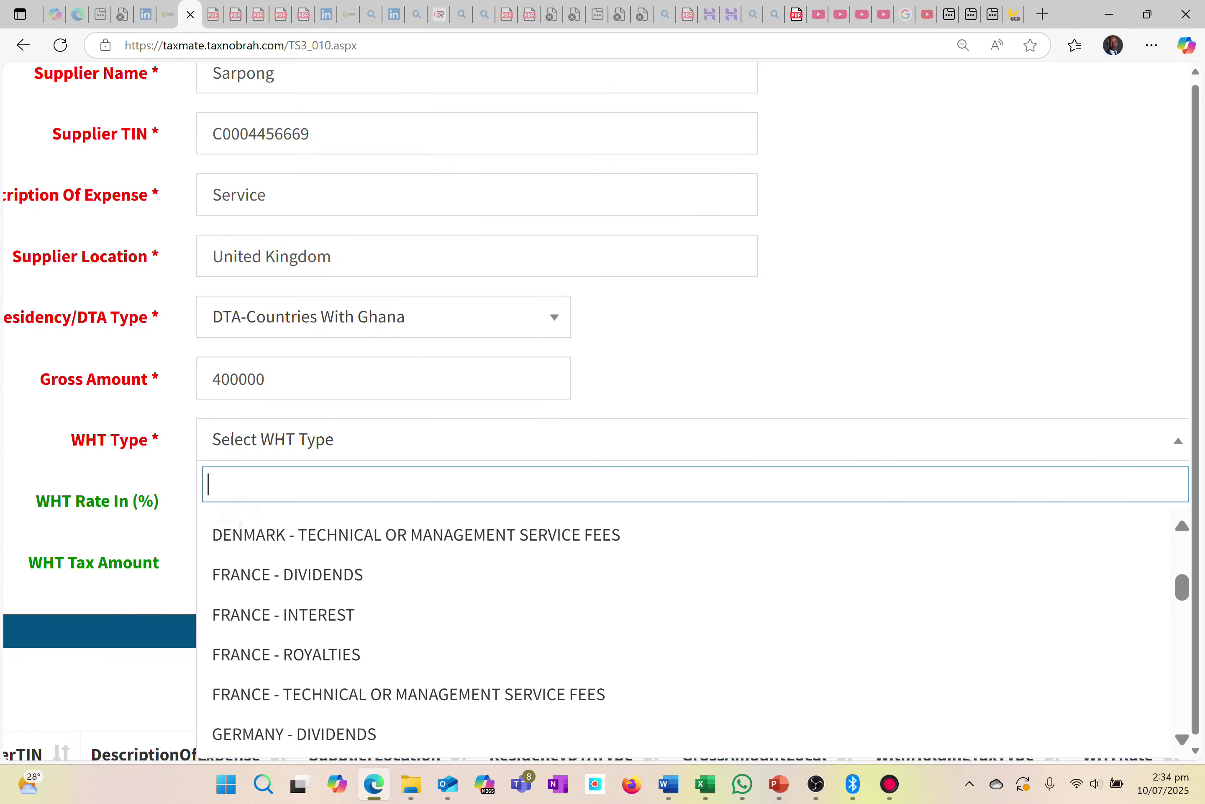
{"action": "scroll", "coordinate": [270, 541], "scroll_direction": "down", "scroll_amount": 10}
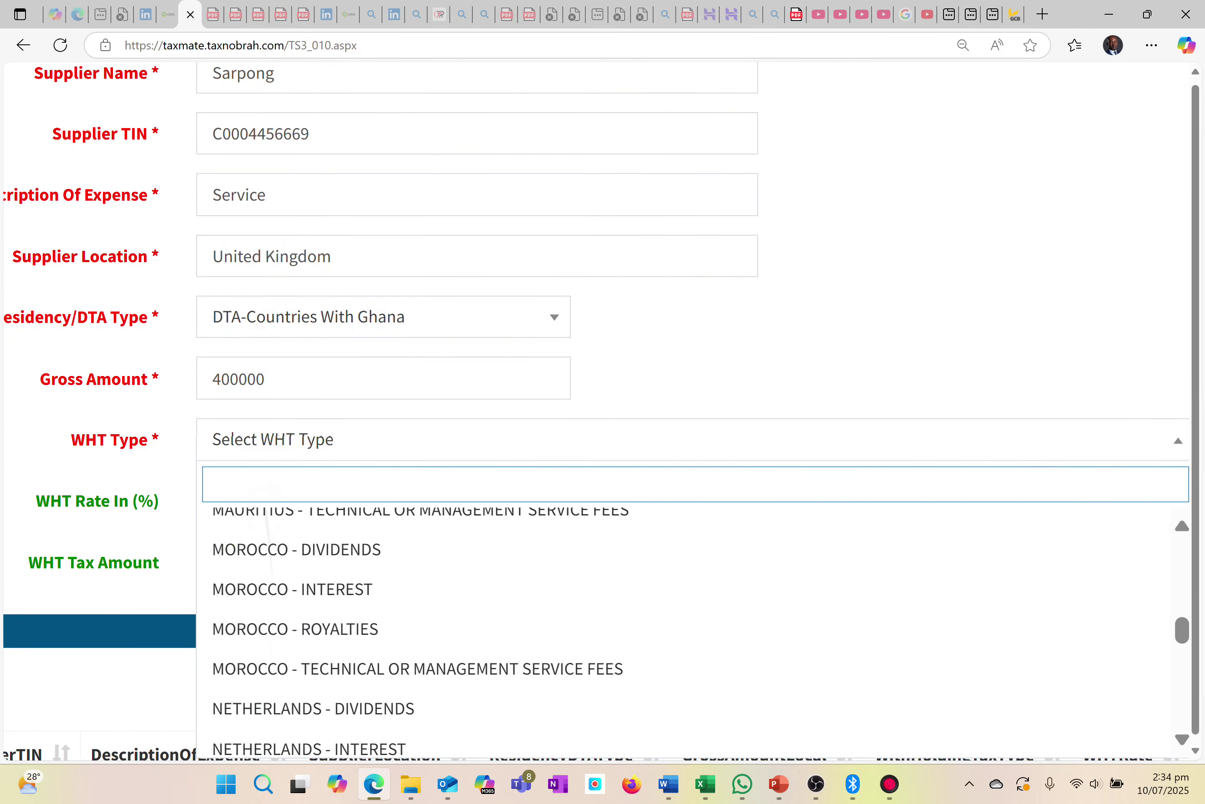
{"action": "scroll", "coordinate": [269, 541], "scroll_direction": "down", "scroll_amount": 10}
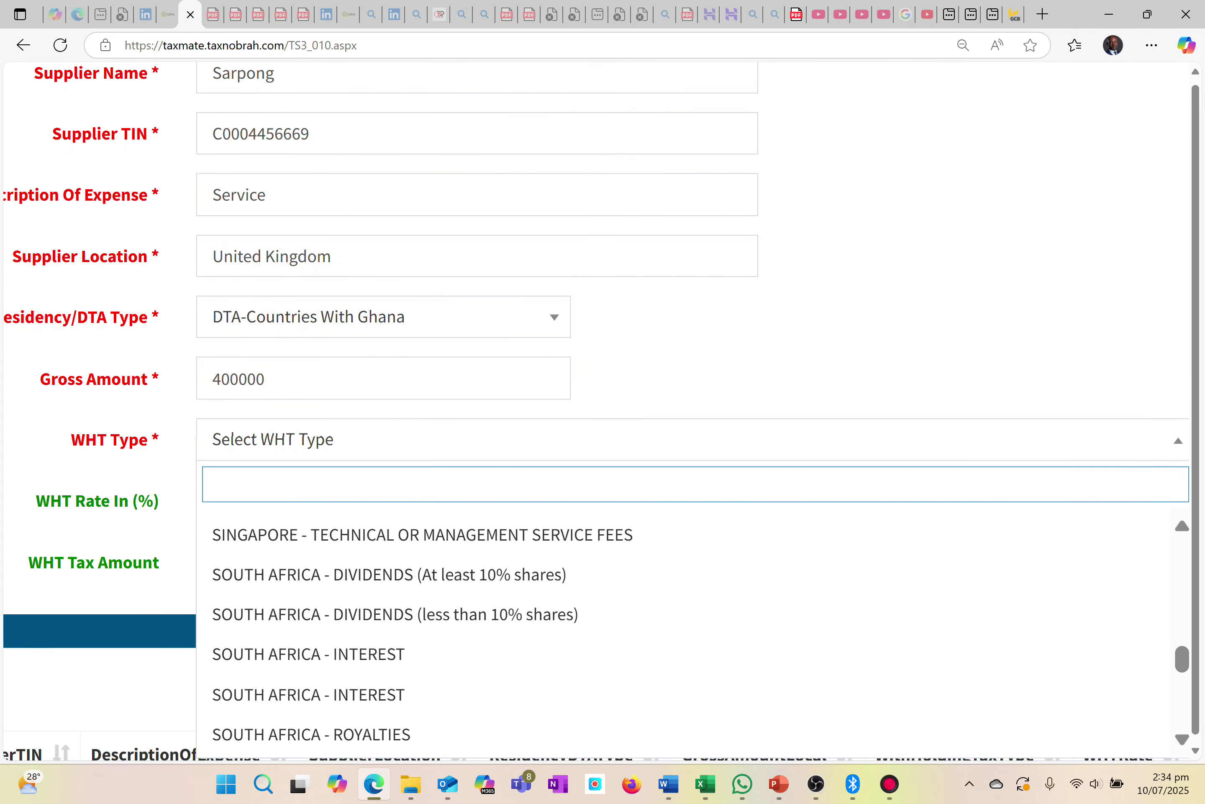
{"action": "scroll", "coordinate": [269, 542], "scroll_direction": "down", "scroll_amount": 8}
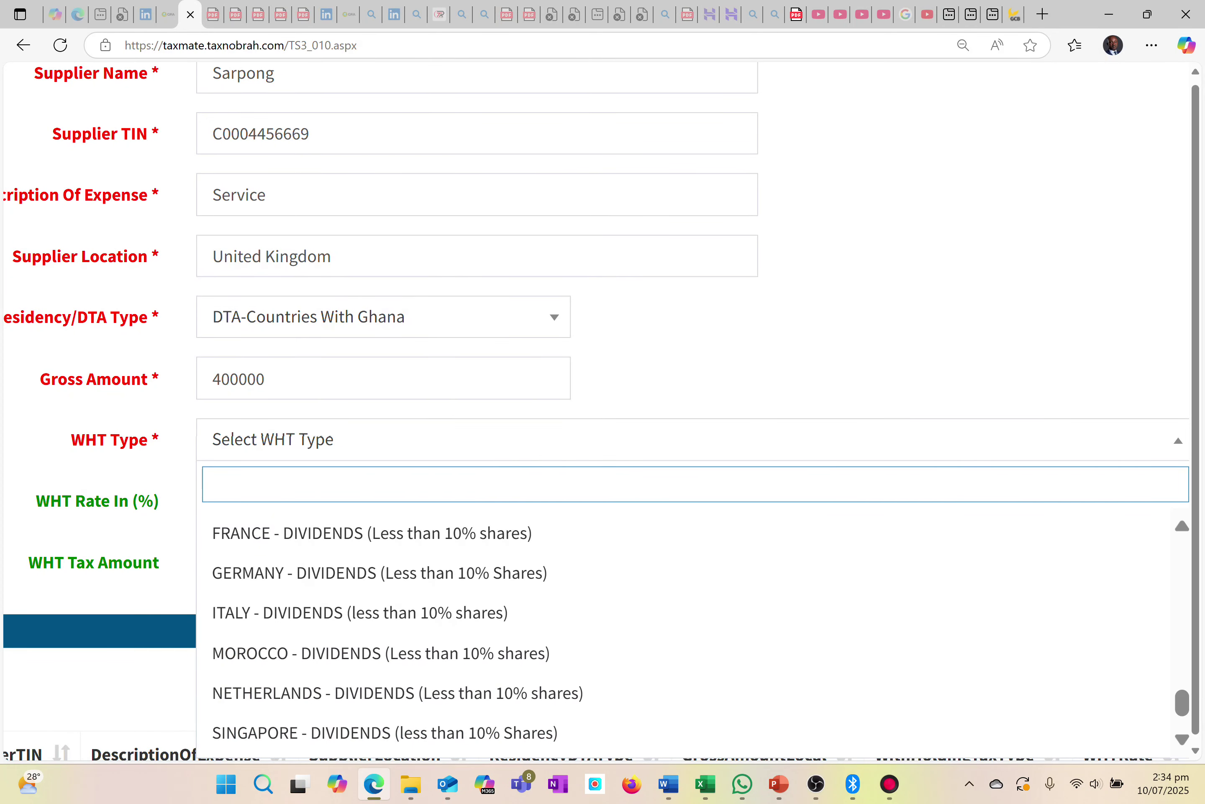
{"action": "scroll", "coordinate": [270, 542], "scroll_direction": "down", "scroll_amount": 6}
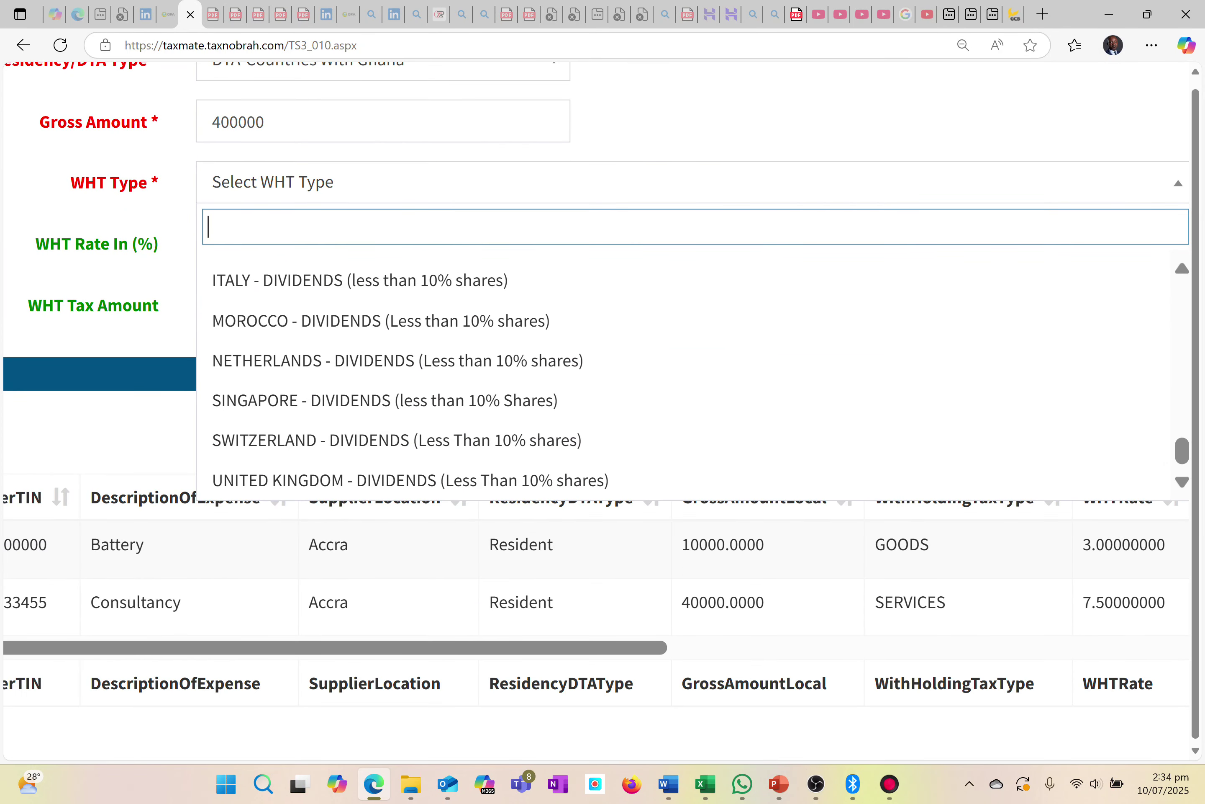
{"action": "scroll", "coordinate": [269, 542], "scroll_direction": "up", "scroll_amount": 1}
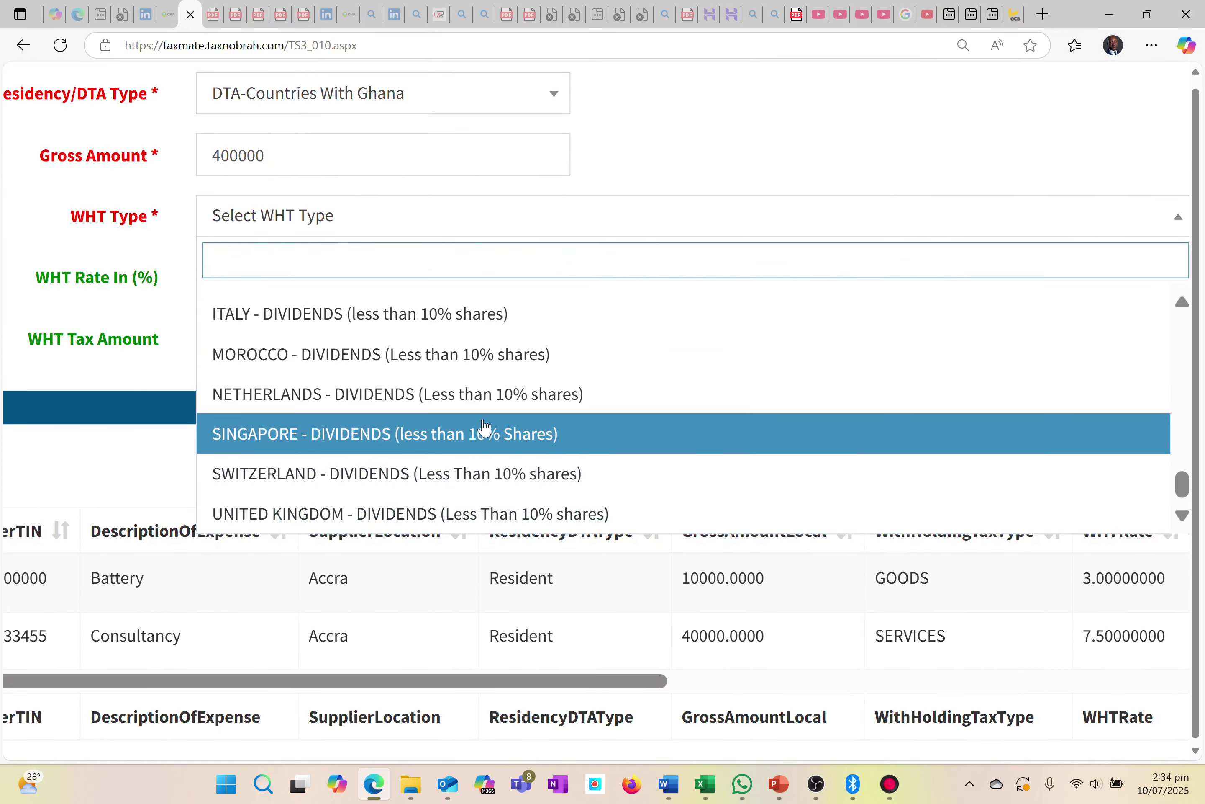
{"action": "scroll", "coordinate": [484, 428], "scroll_direction": "up", "scroll_amount": 3}
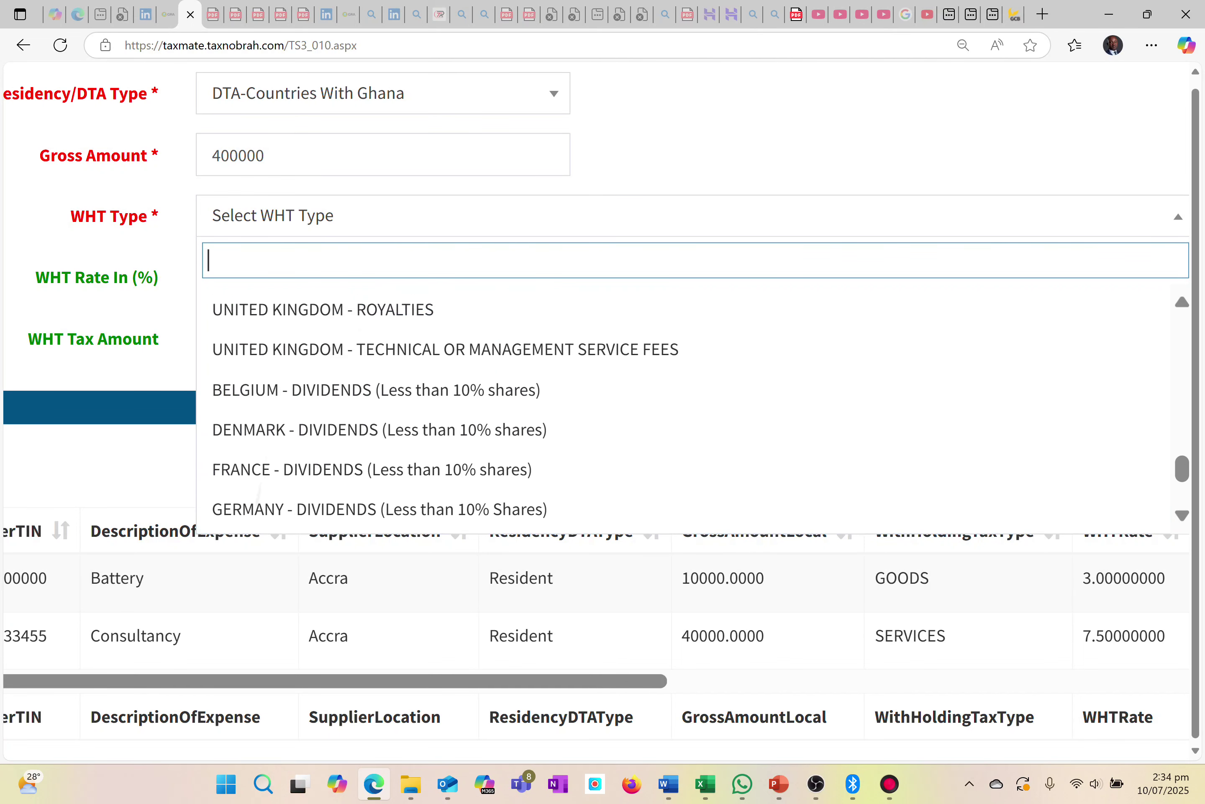
{"action": "scroll", "coordinate": [431, 318], "scroll_direction": "up", "scroll_amount": 2}
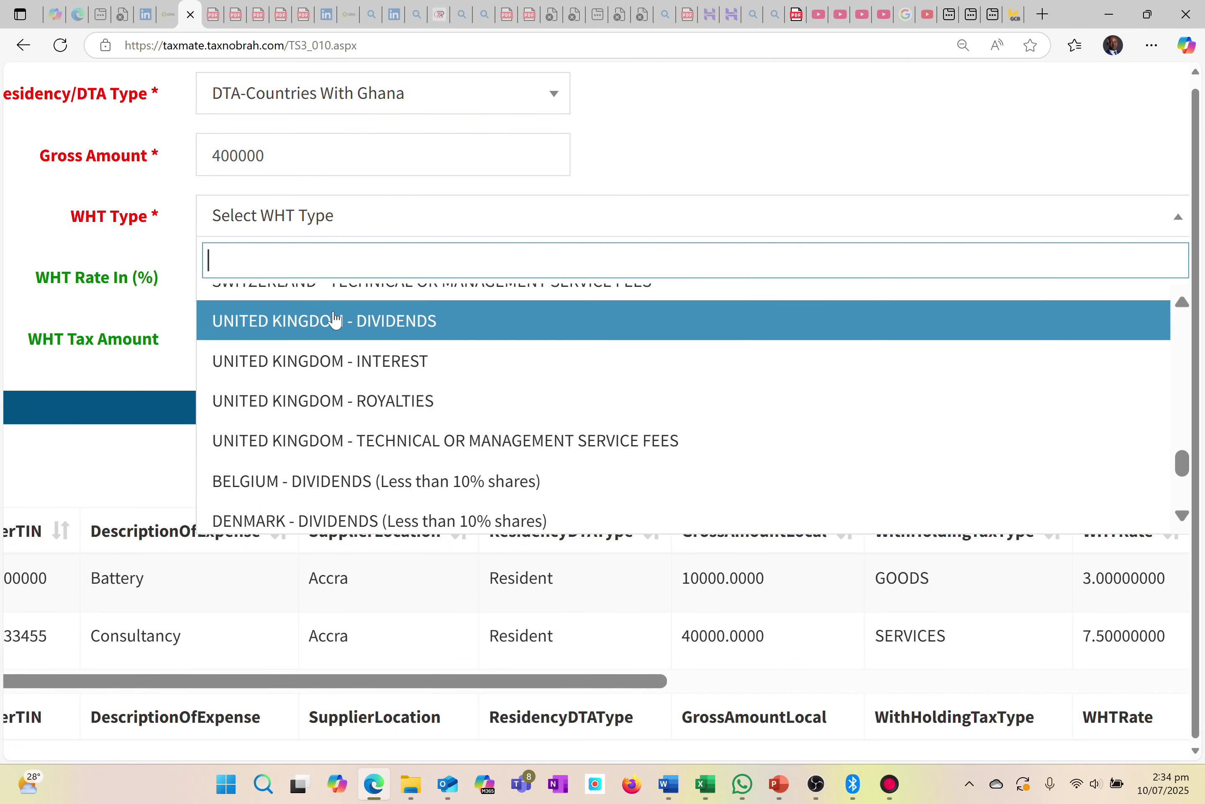
{"action": "left_click", "coordinate": [303, 402]}
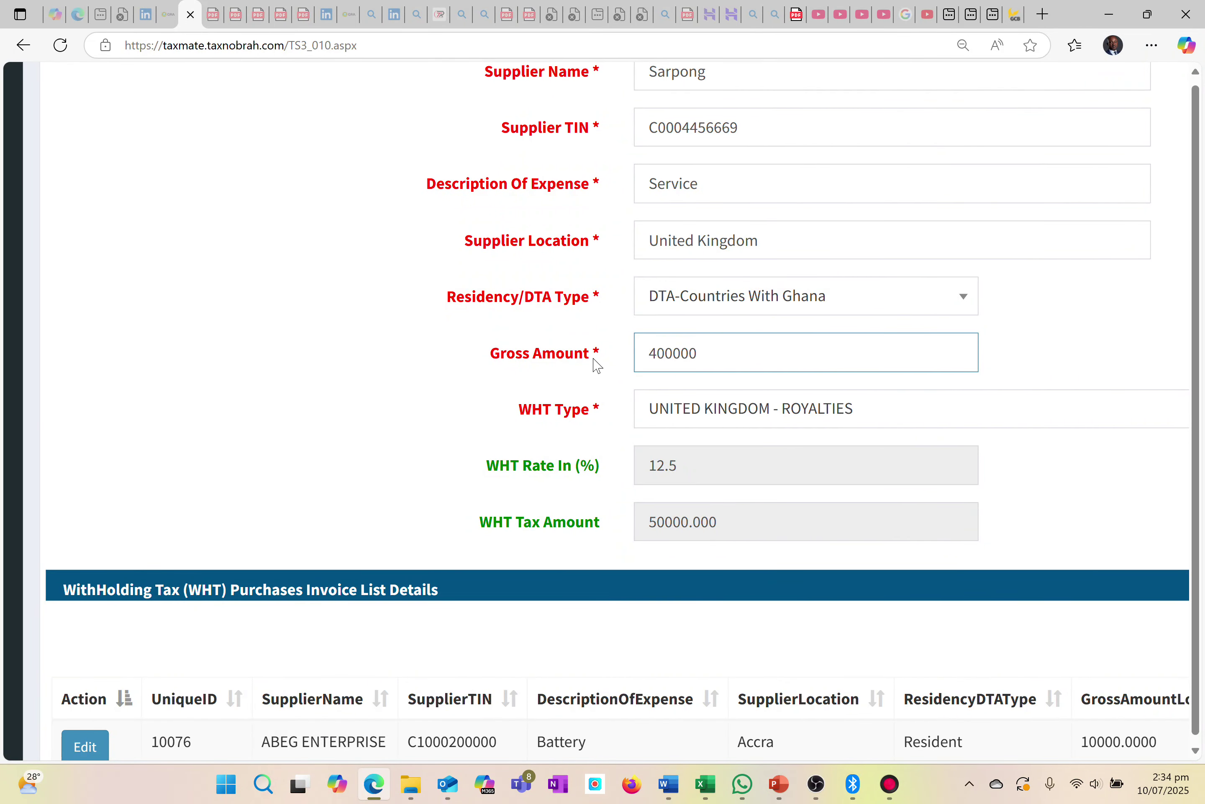
- Save the United Kingdom purchase invoice and acknowledge the message
{"action": "scroll", "coordinate": [888, 258], "scroll_direction": "up", "scroll_amount": 3}
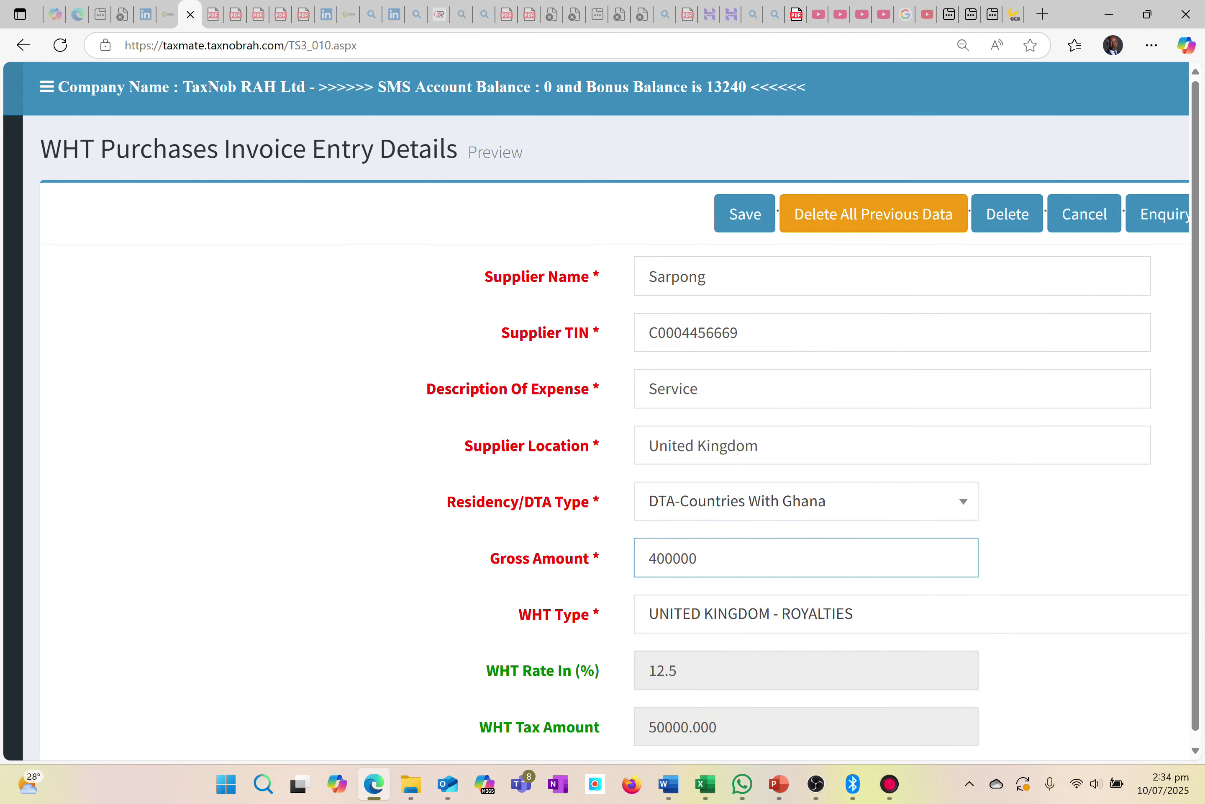
{"action": "left_click", "coordinate": [772, 210]}
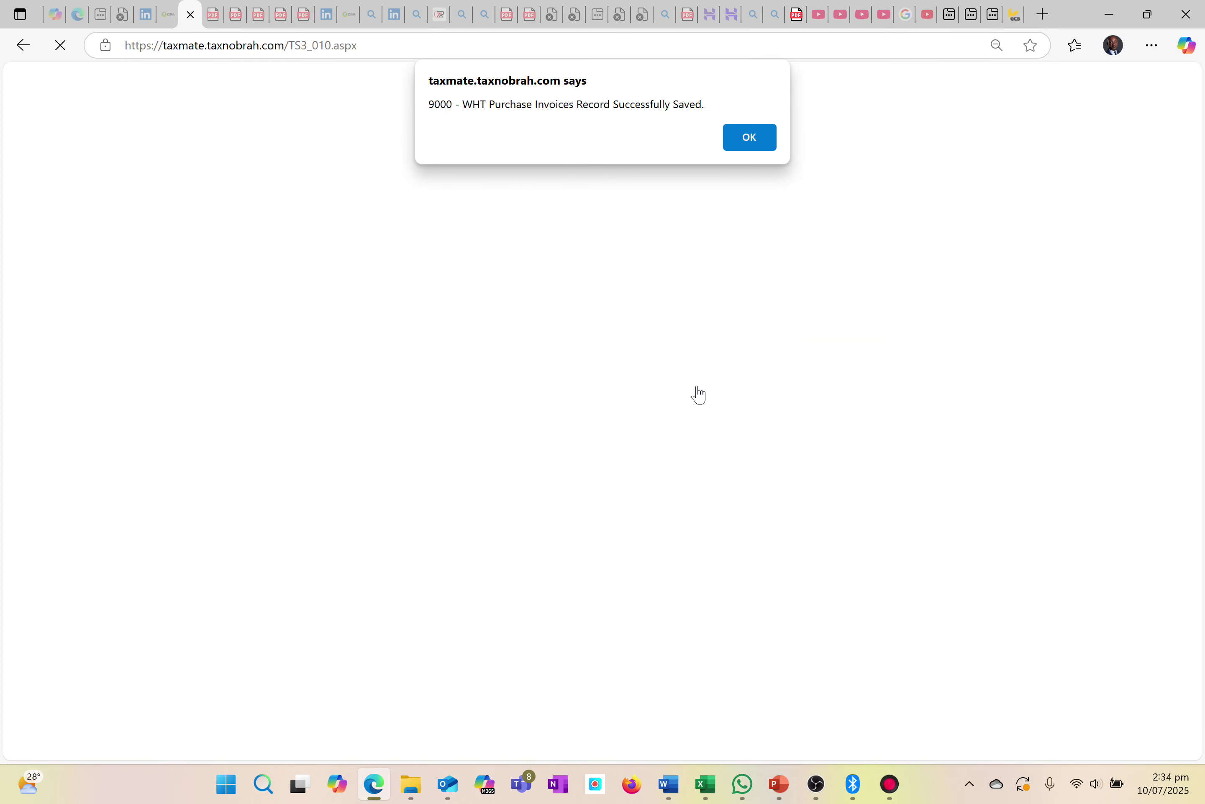
{"action": "left_click", "coordinate": [761, 141]}
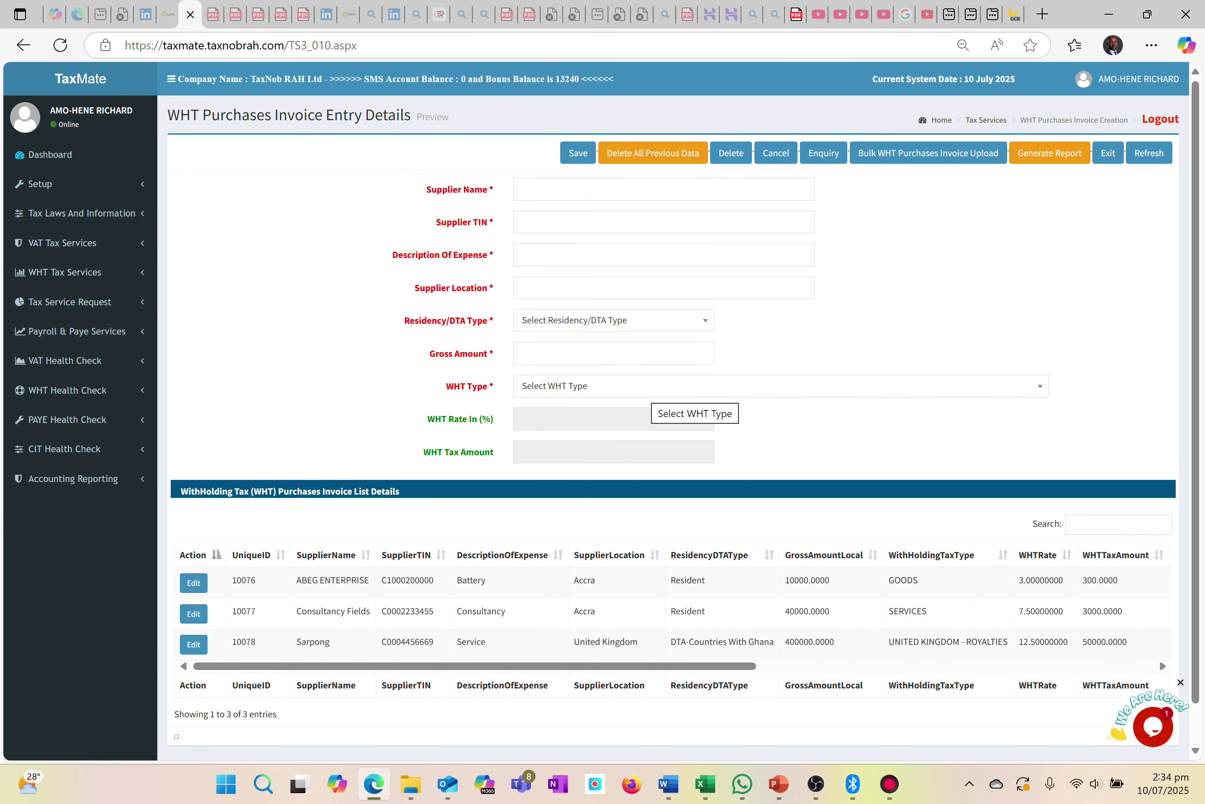
- Open the bulk WHT purchases invoice upload page from the invoice entry form
{"action": "scroll", "coordinate": [352, 313], "scroll_direction": "up", "scroll_amount": 3}
{"action": "scroll", "coordinate": [1117, 381], "scroll_direction": "up", "scroll_amount": 4}
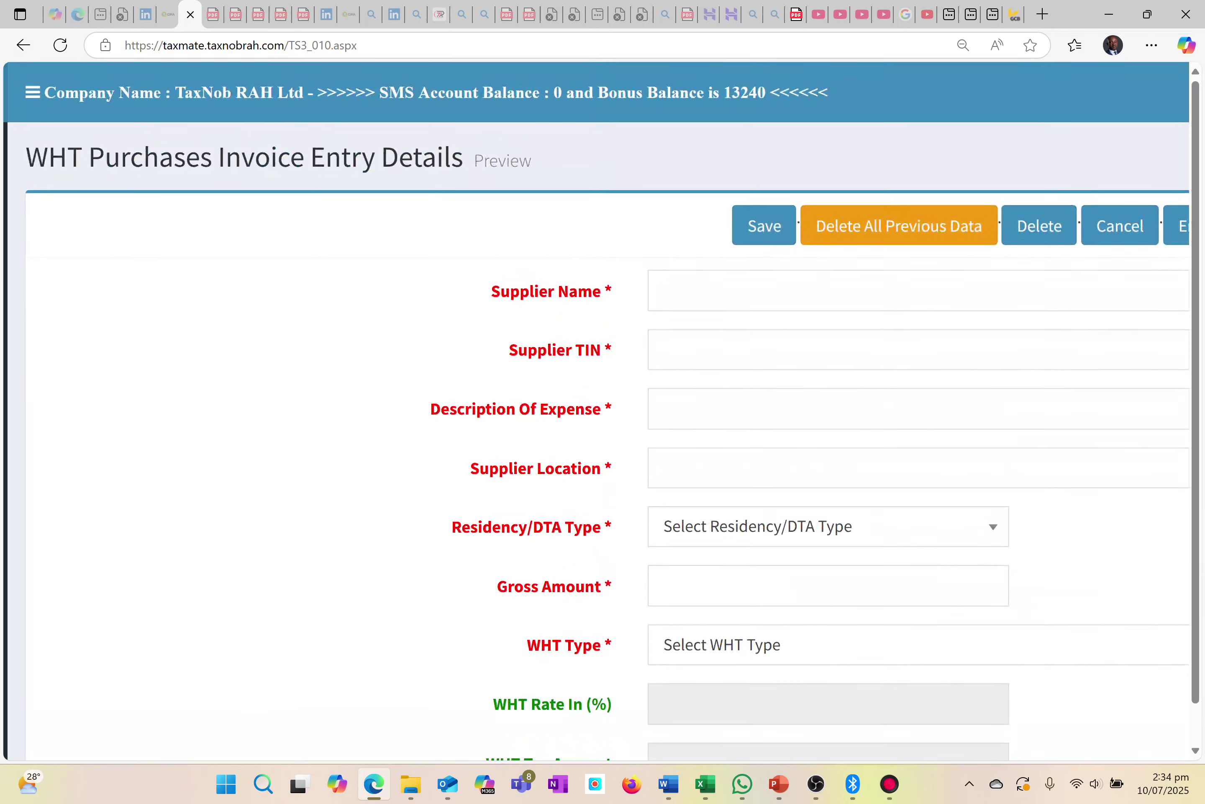
{"action": "scroll", "coordinate": [1118, 381], "scroll_direction": "right", "scroll_amount": 5}
{"action": "scroll", "coordinate": [1120, 359], "scroll_direction": "right", "scroll_amount": 1}
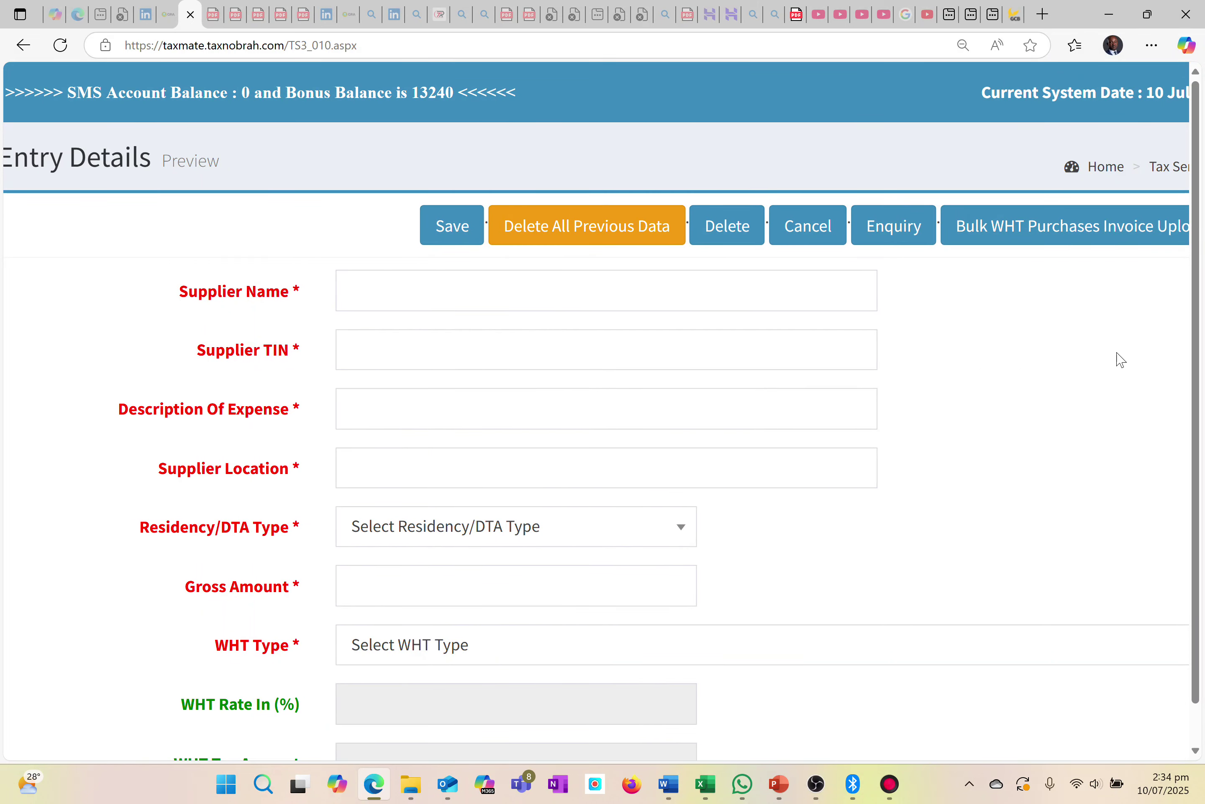
{"action": "left_click", "coordinate": [1022, 232]}
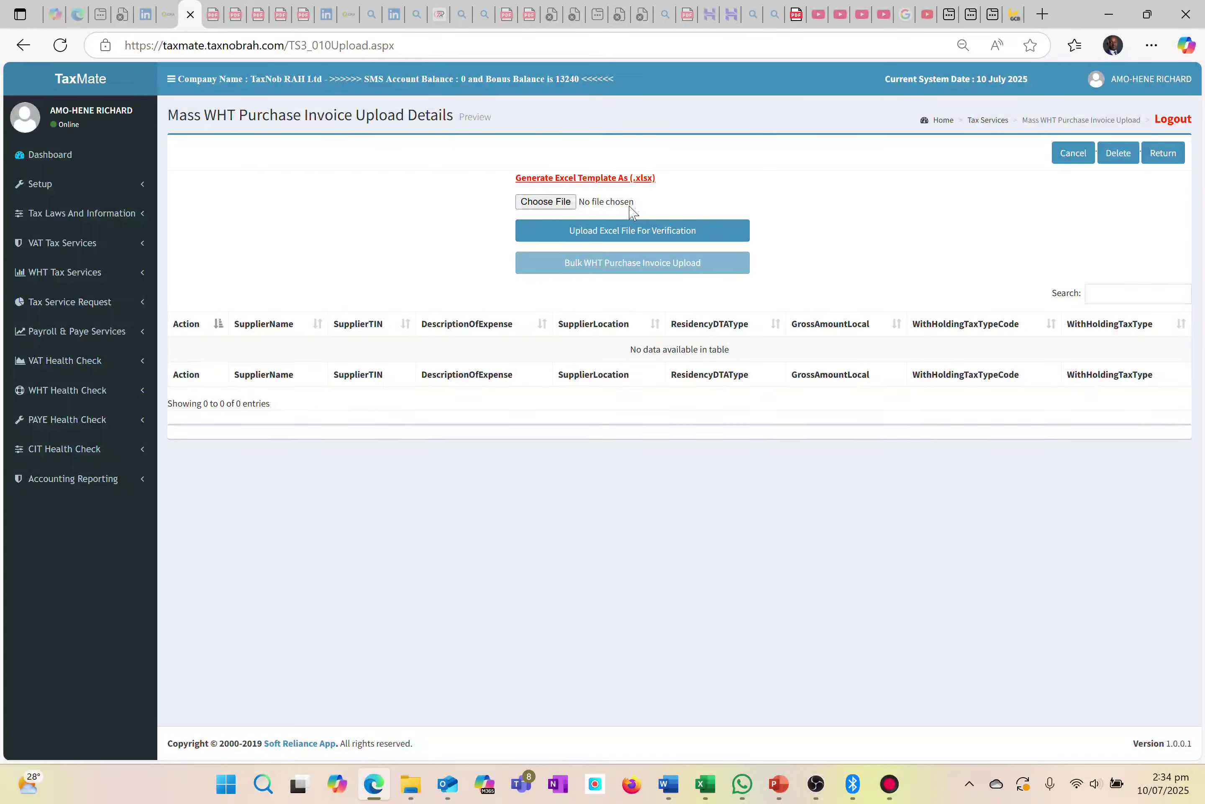
- Generate the Excel upload template and open the downloaded WHTPurchaseInvoiceUpload (6).xlsx in Excel
{"action": "scroll", "coordinate": [403, 277], "scroll_direction": "up", "scroll_amount": 5}
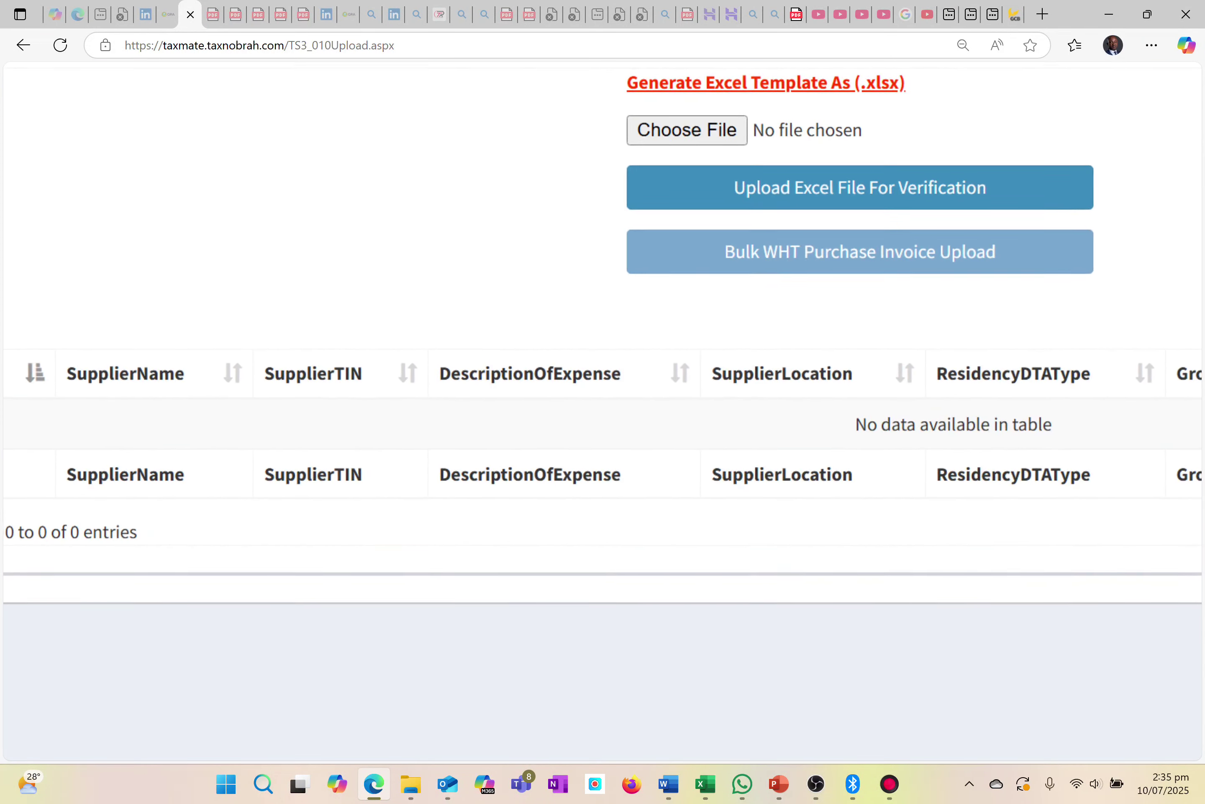
{"action": "left_click", "coordinate": [705, 87]}
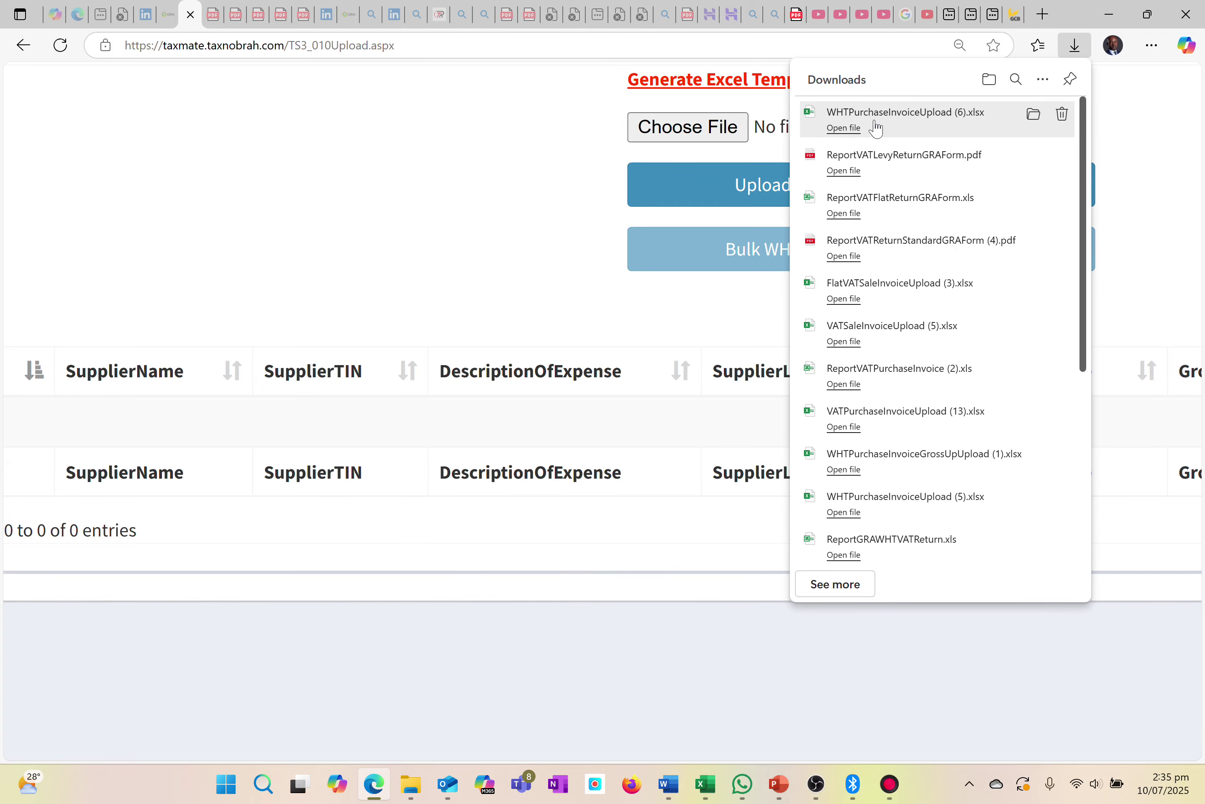
{"action": "left_click", "coordinate": [859, 128]}
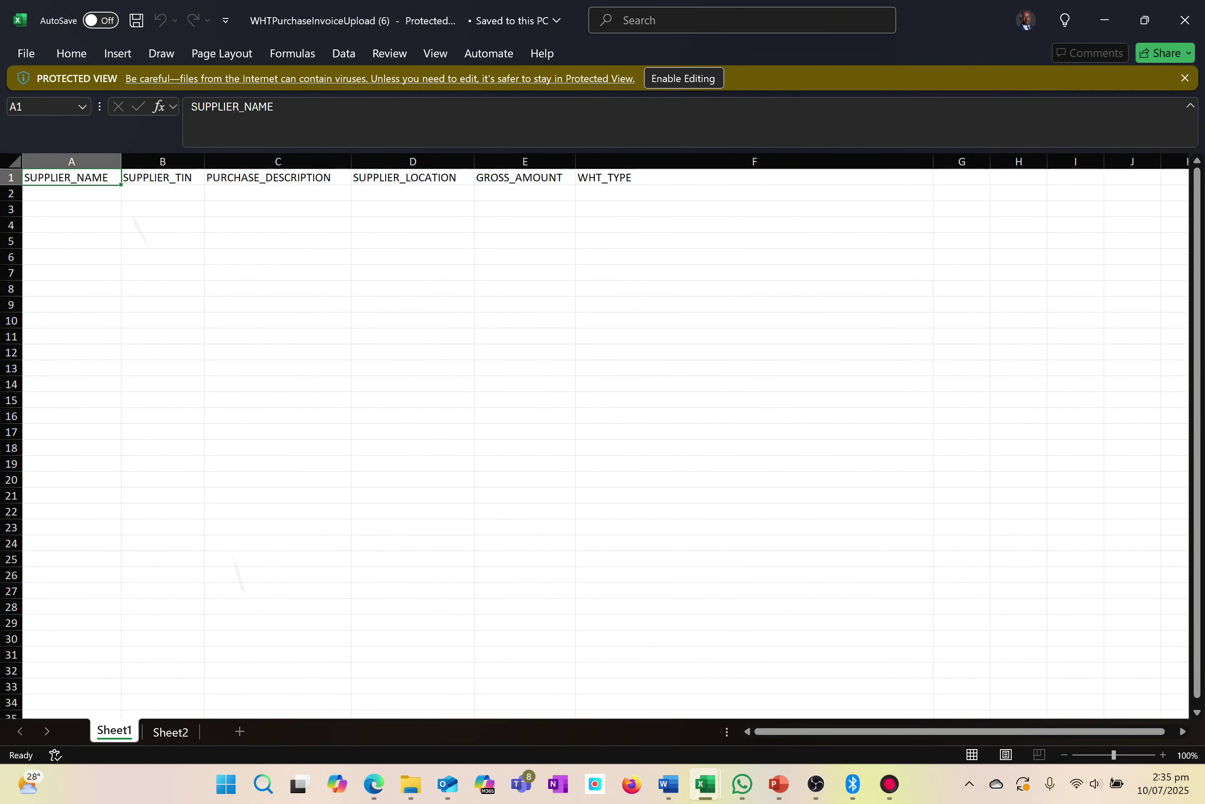
- Enable editing in the template workbook and go to its header row at cell A1
{"action": "scroll", "coordinate": [320, 444], "scroll_direction": "up", "scroll_amount": 5}
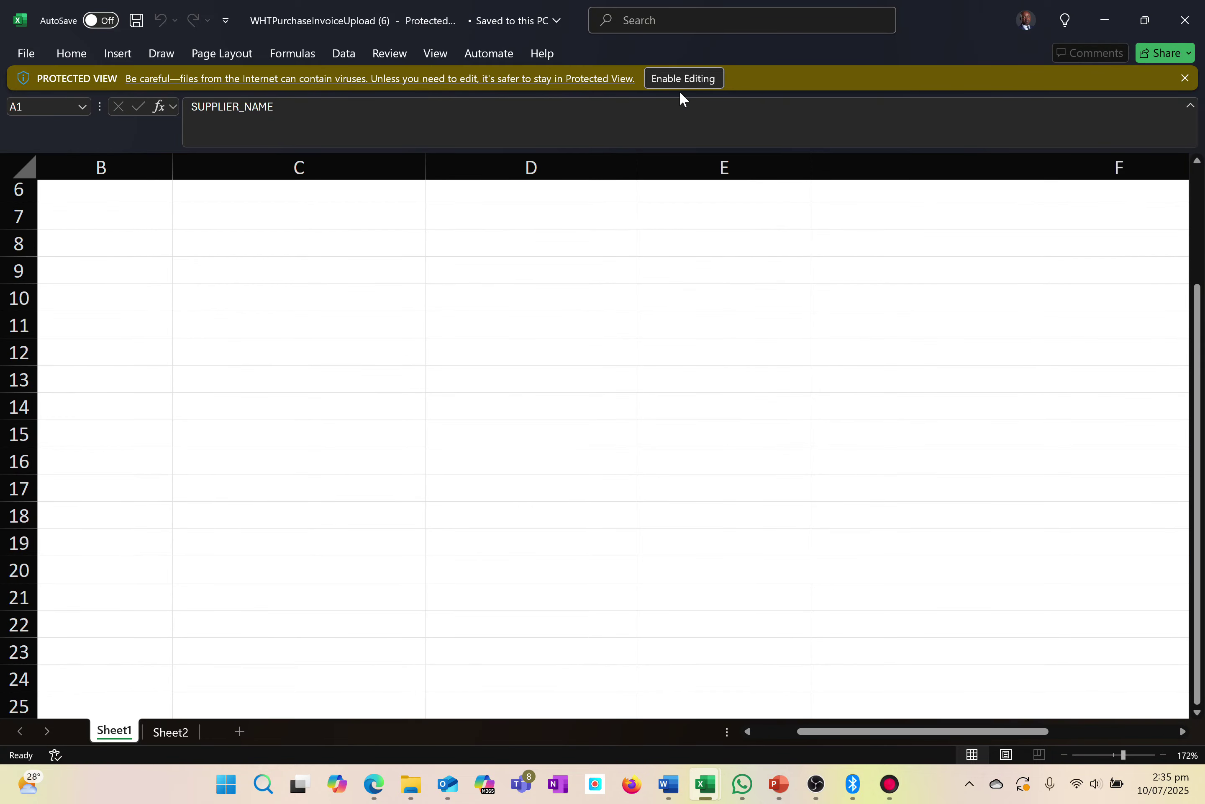
{"action": "left_click", "coordinate": [669, 78]}
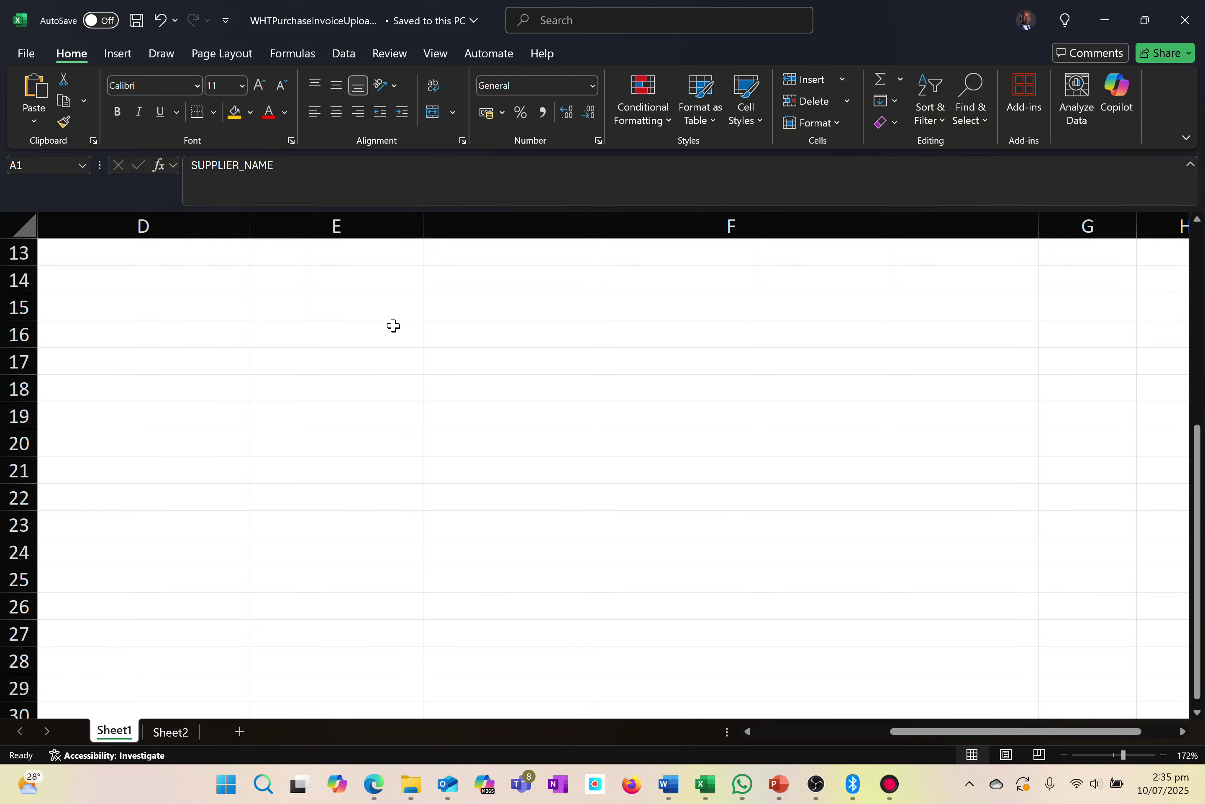
{"action": "key", "text": "ctrl+Home"}
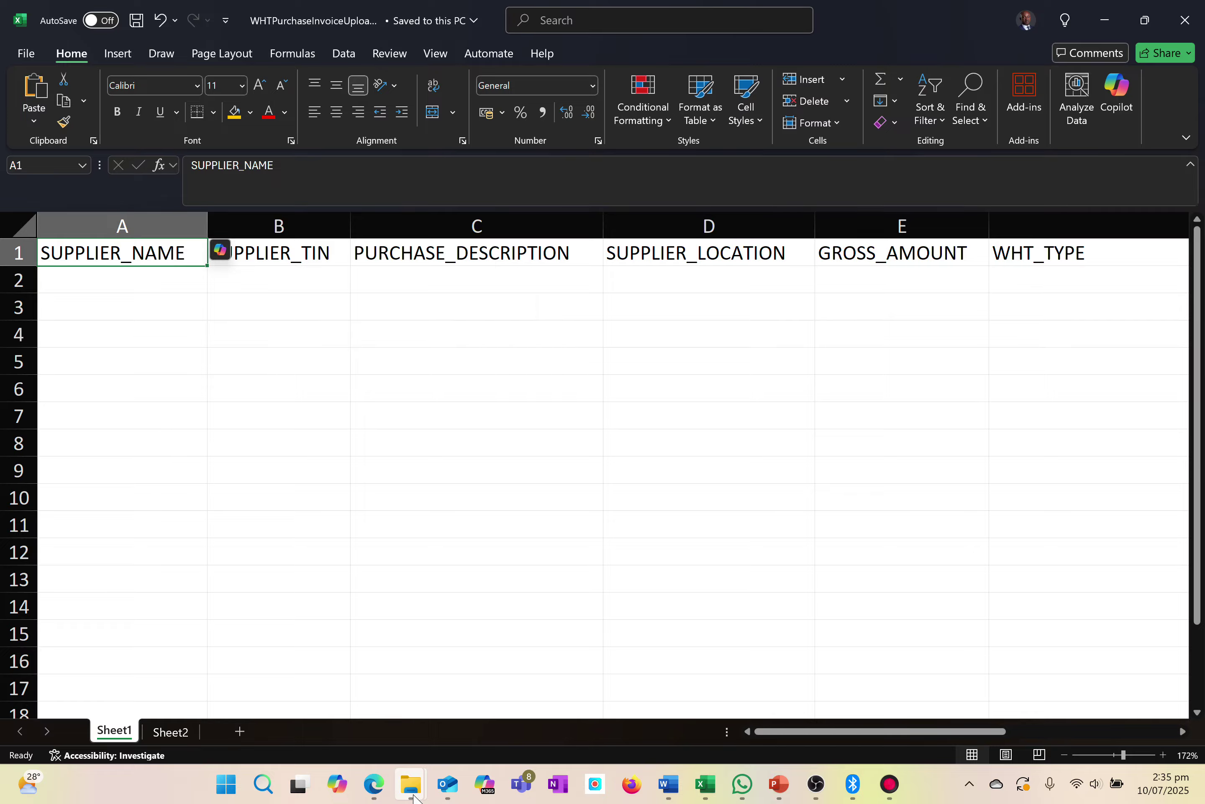
- Switch to the Downloads folder in File Explorer and open the workbook WHTPurchaseInvoiceUpload (4) Test 1
{"action": "mouse_move", "coordinate": [413, 796]}
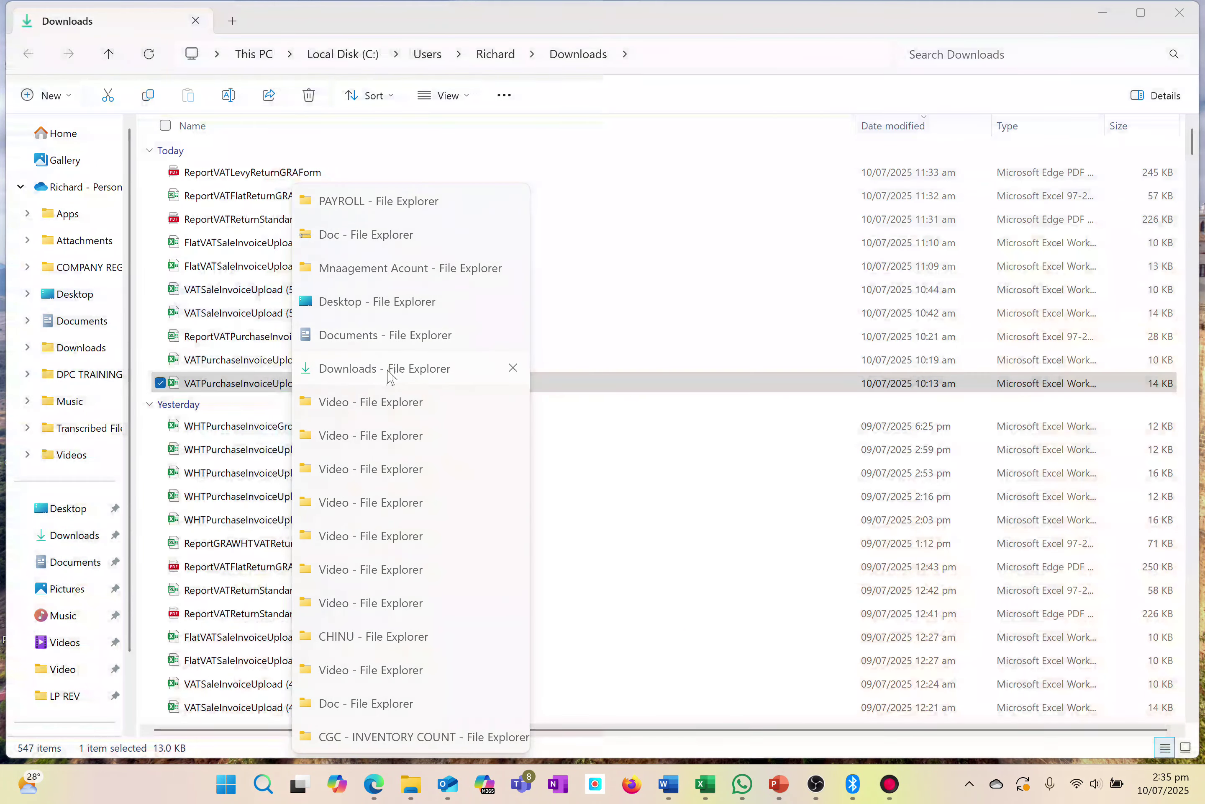
{"action": "left_click", "coordinate": [385, 369]}
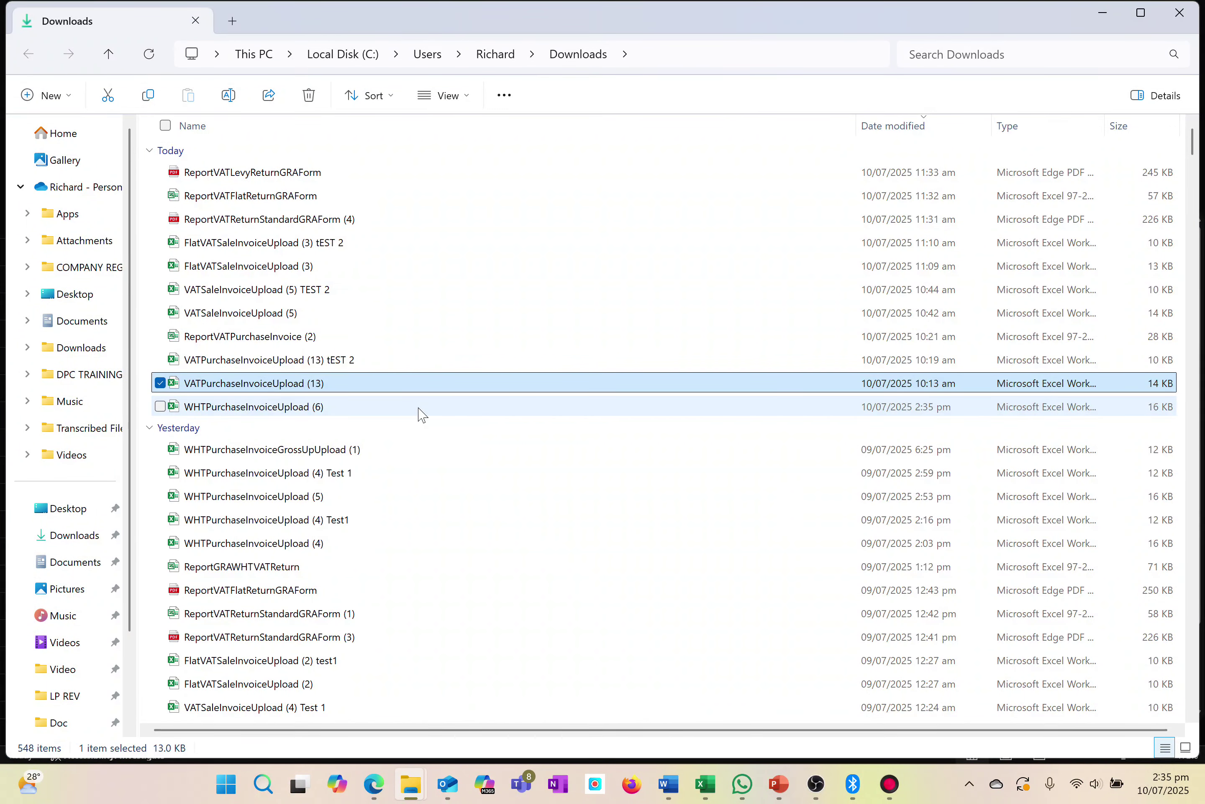
{"action": "double_click", "coordinate": [312, 476]}
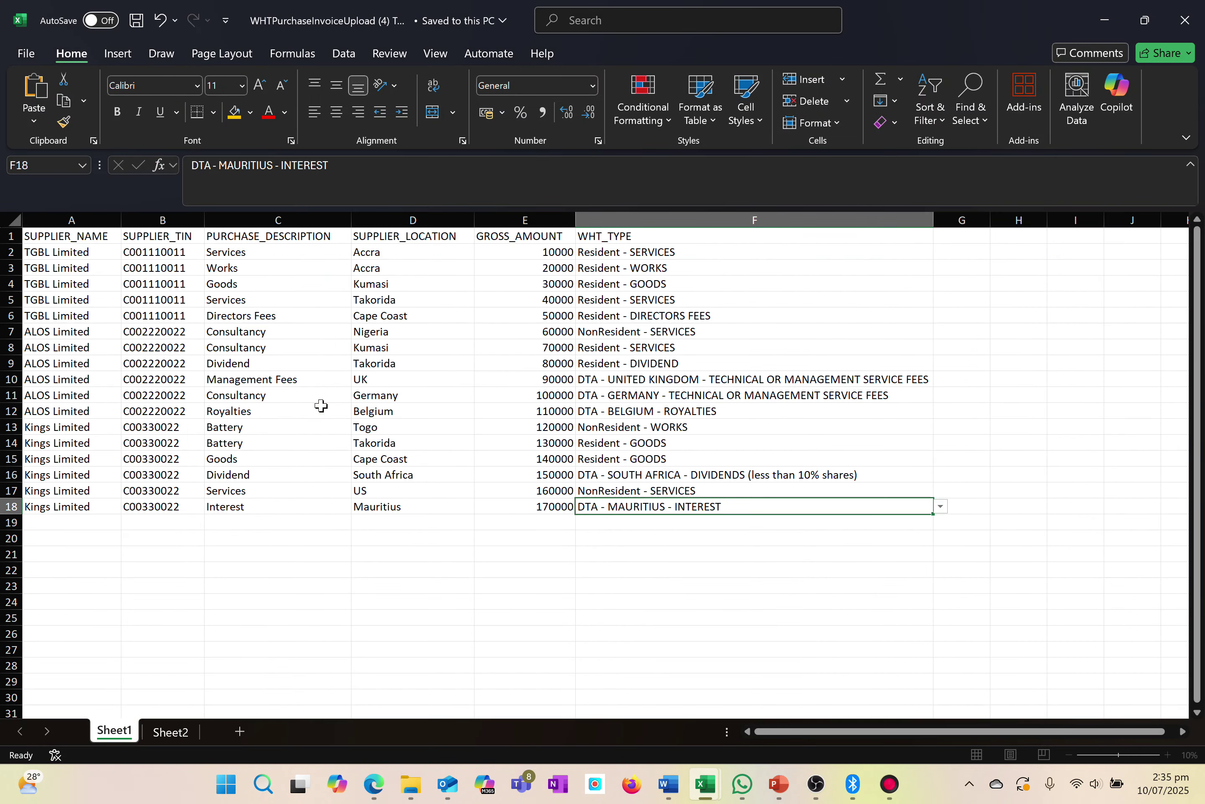
- Copy the supplier names, TINs, purchase descriptions and locations in A2:D18 into the WHTPurchaseInvoiceUpload (6) template, starting at cell A2
{"action": "left_click", "coordinate": [50, 253]}
{"action": "left_click_drag", "start_coordinate": [50, 252], "coordinate": [370, 505]}
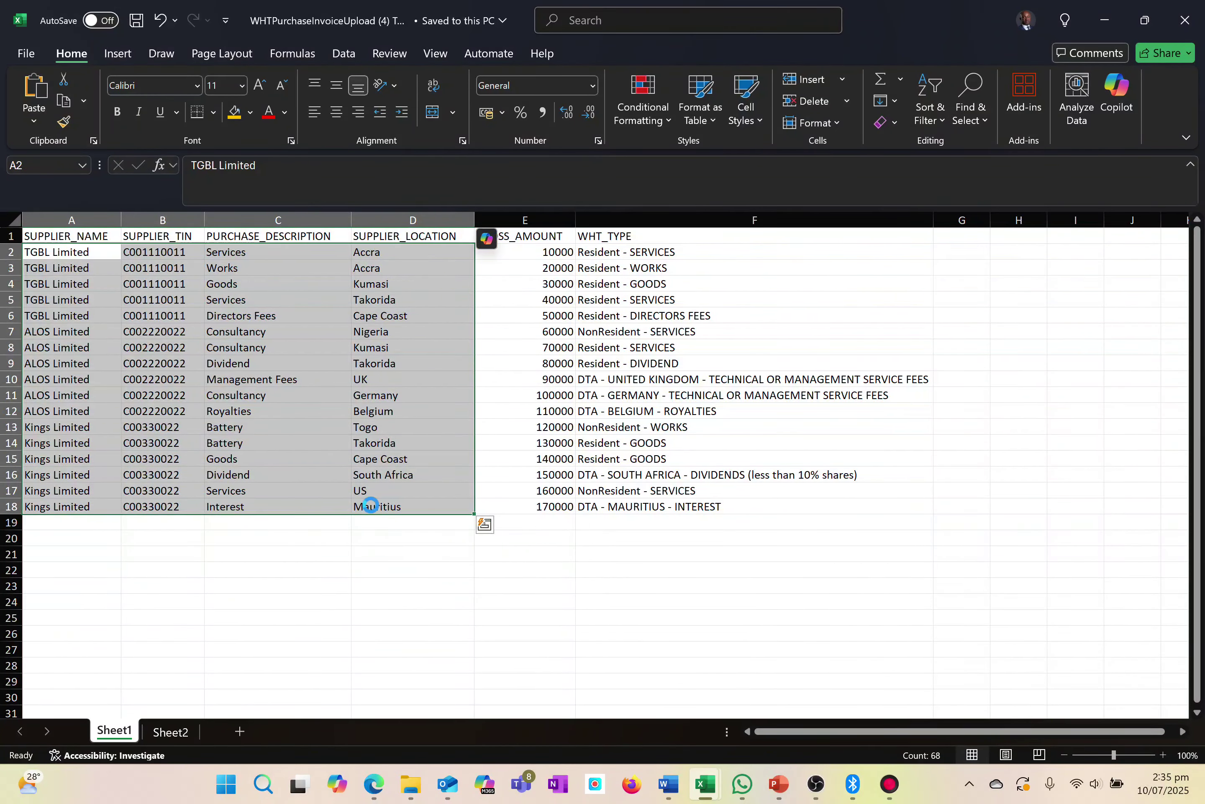
{"action": "key", "text": "ctrl+c"}
{"action": "key", "text": "alt+Tab"}
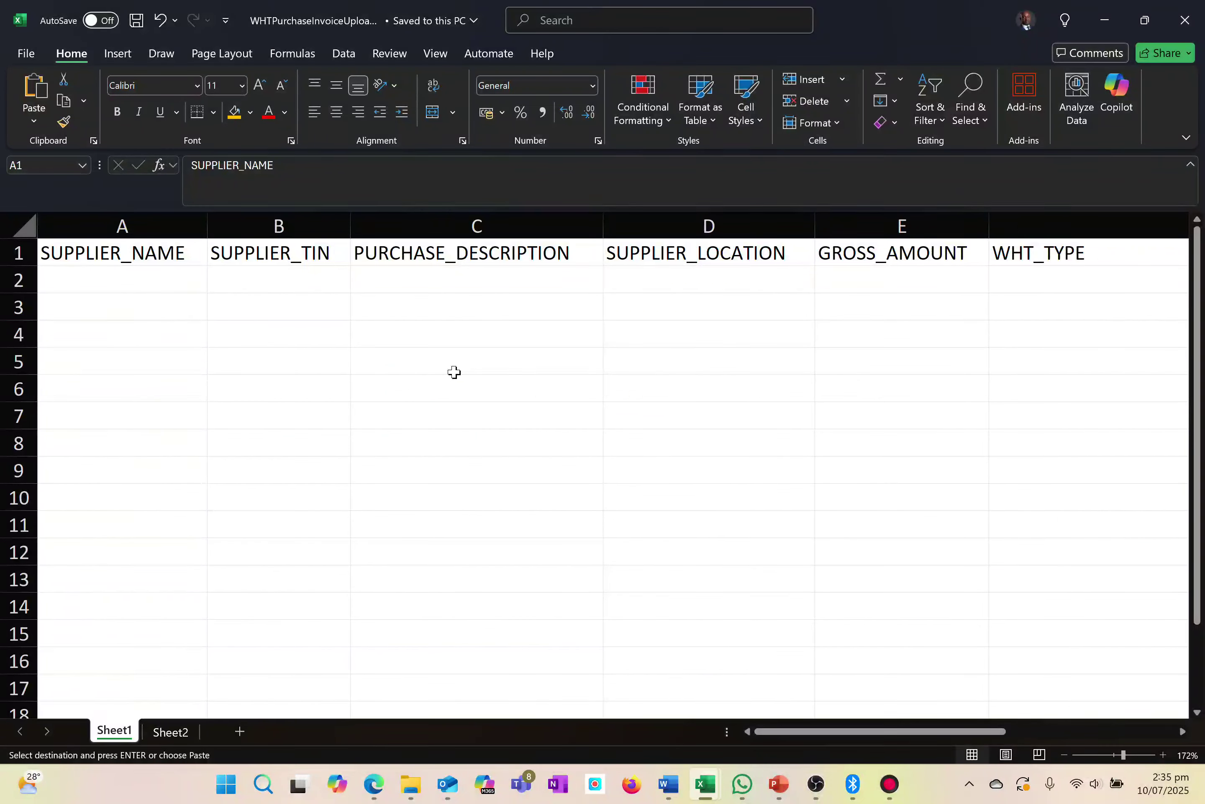
{"action": "left_click", "coordinate": [161, 290]}
{"action": "key", "text": "ctrl+v"}
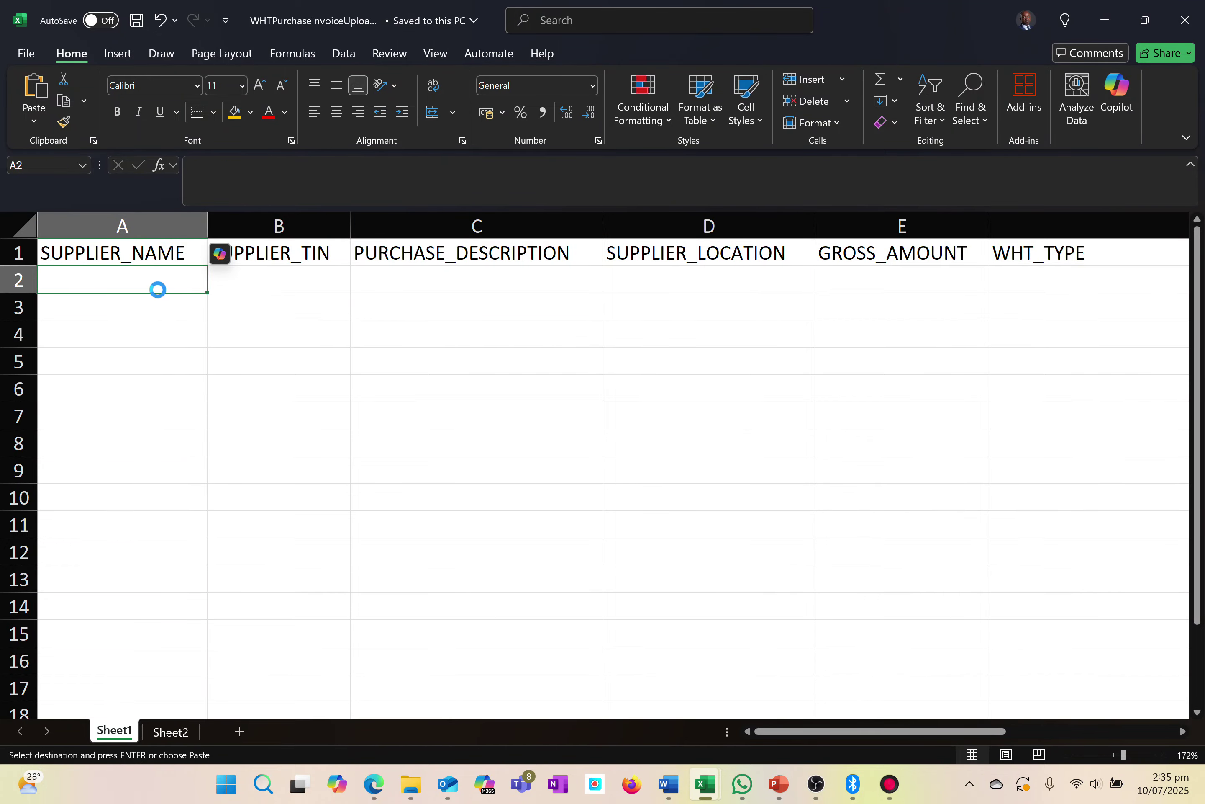
- Enter gross amounts 50000 in E2 and 70000 in E3, and extend the series down through row 18
{"action": "scroll", "coordinate": [409, 324], "scroll_direction": "right", "scroll_amount": 4}
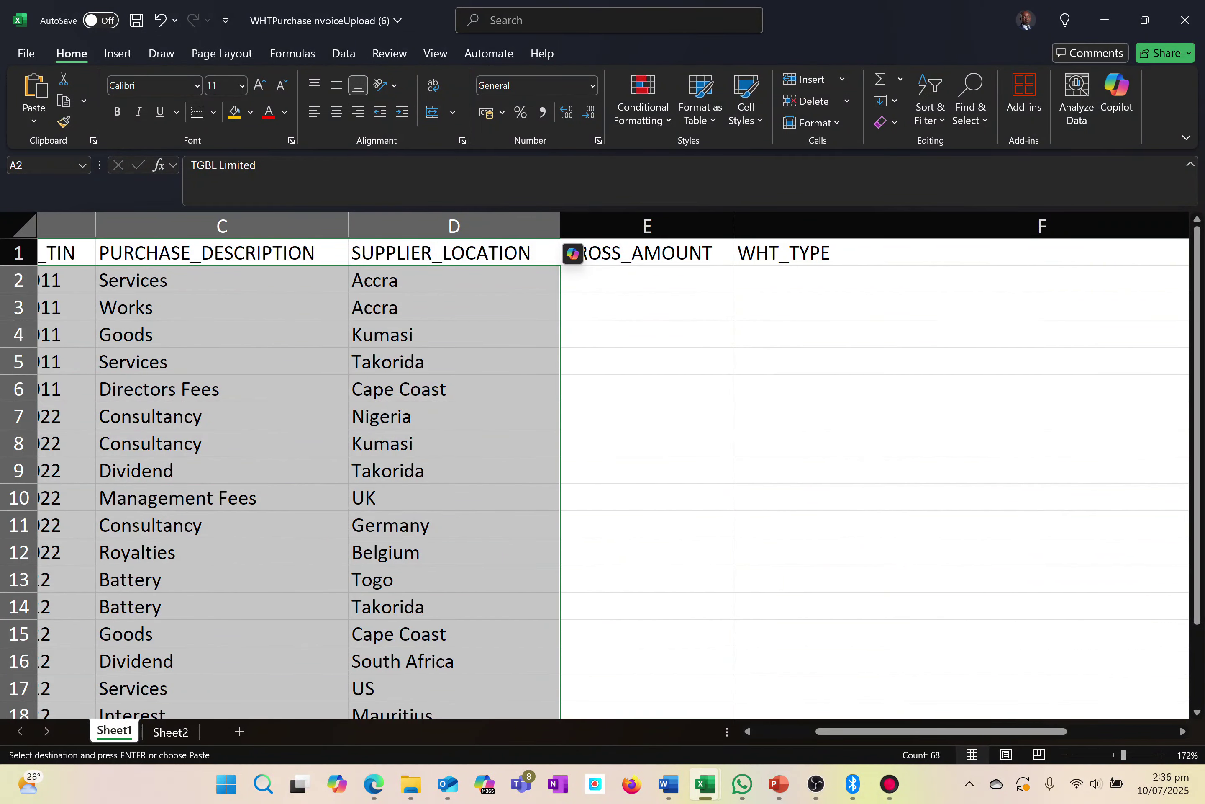
{"action": "left_click", "coordinate": [673, 279]}
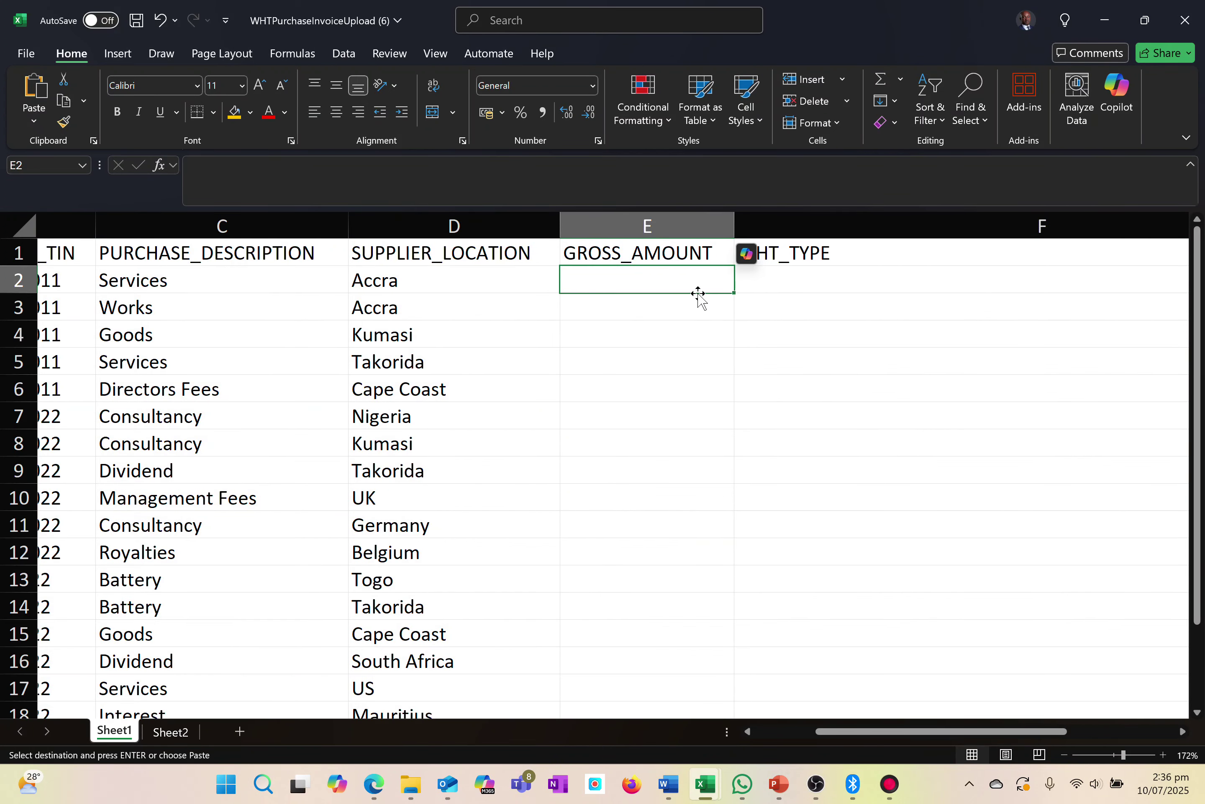
{"action": "type", "text": "5000"}
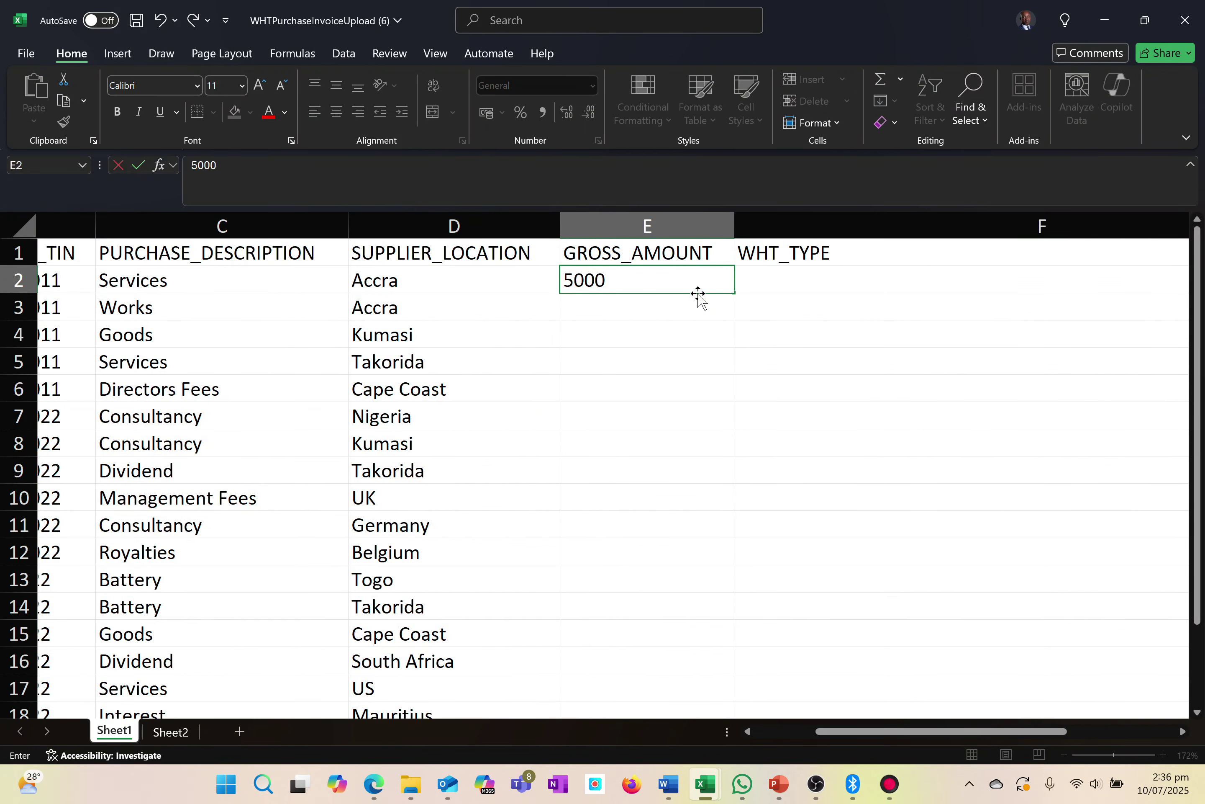
{"action": "type", "text": "0"}
{"action": "key", "text": "Return"}
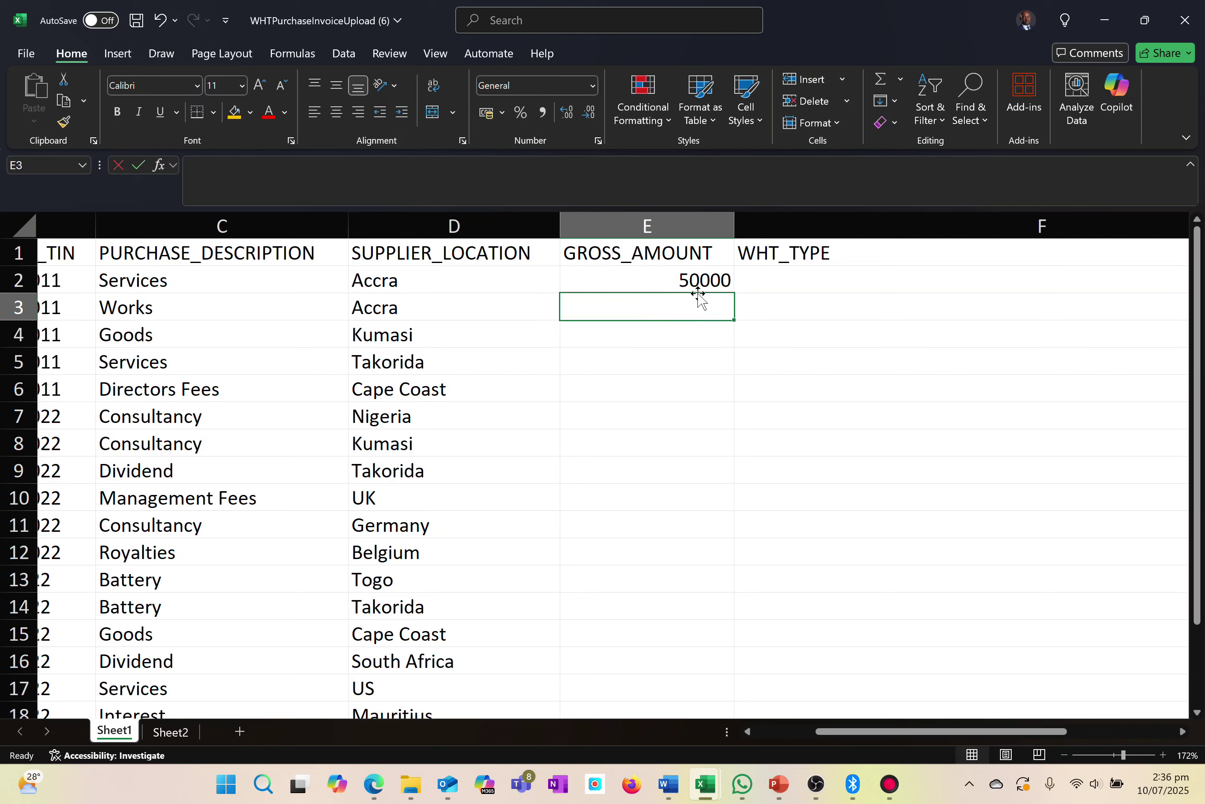
{"action": "type", "text": "70000"}
{"action": "key", "text": "Return"}
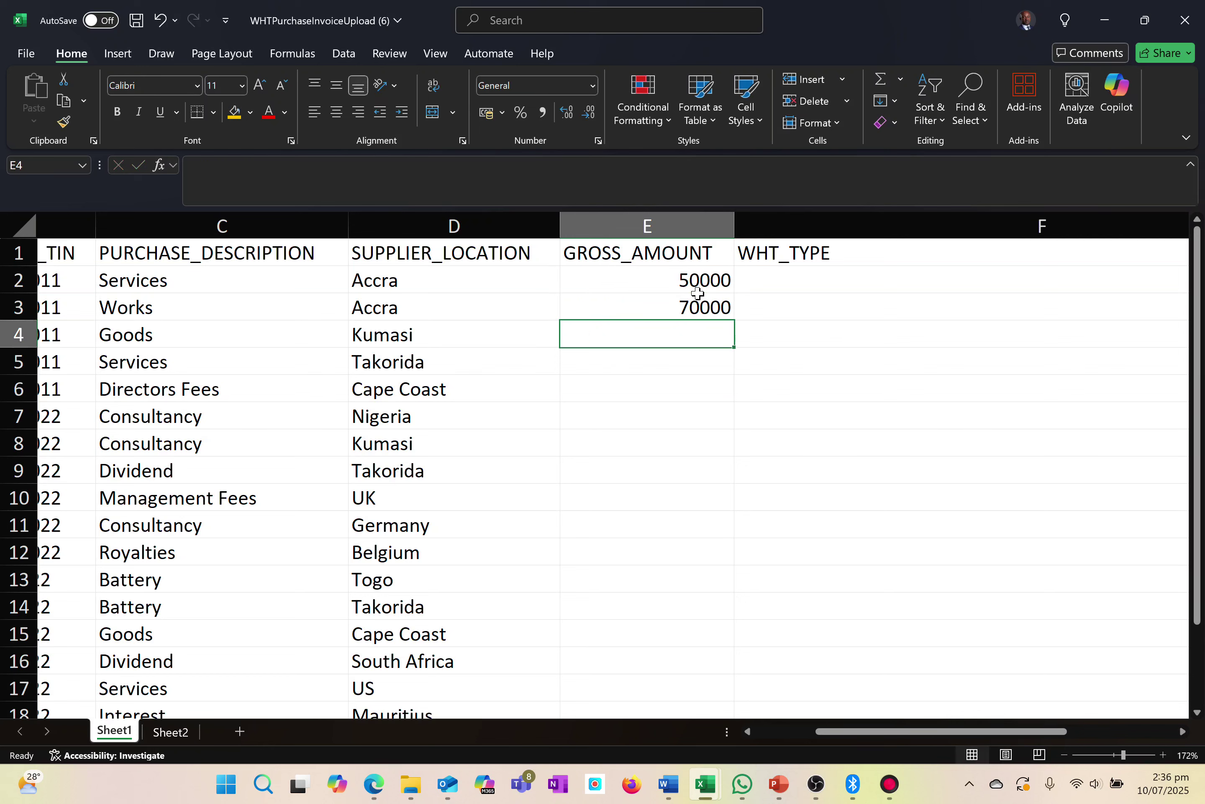
{"action": "left_click_drag", "start_coordinate": [693, 280], "coordinate": [705, 308]}
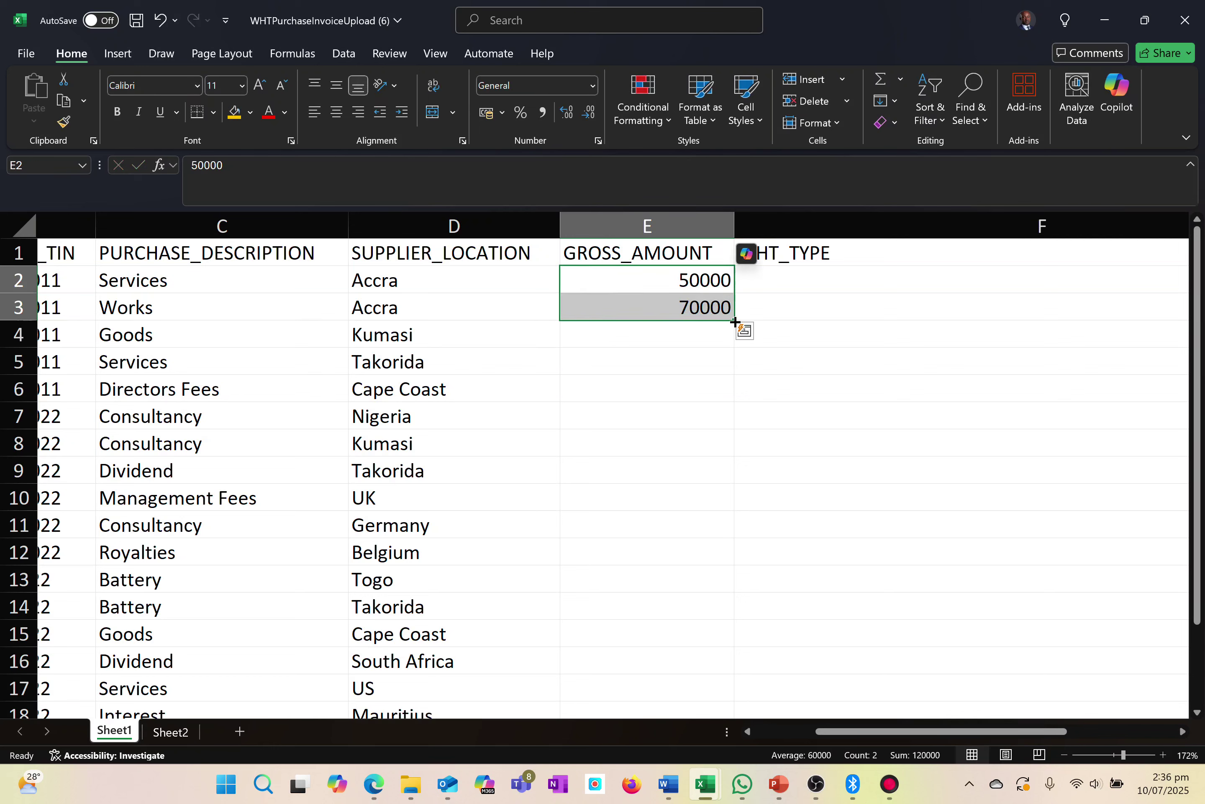
{"action": "double_click", "coordinate": [736, 321]}
- Examine the withholding tax types offered for cell F2, from the DTA entries up to the Resident ones
{"action": "left_click", "coordinate": [770, 280]}
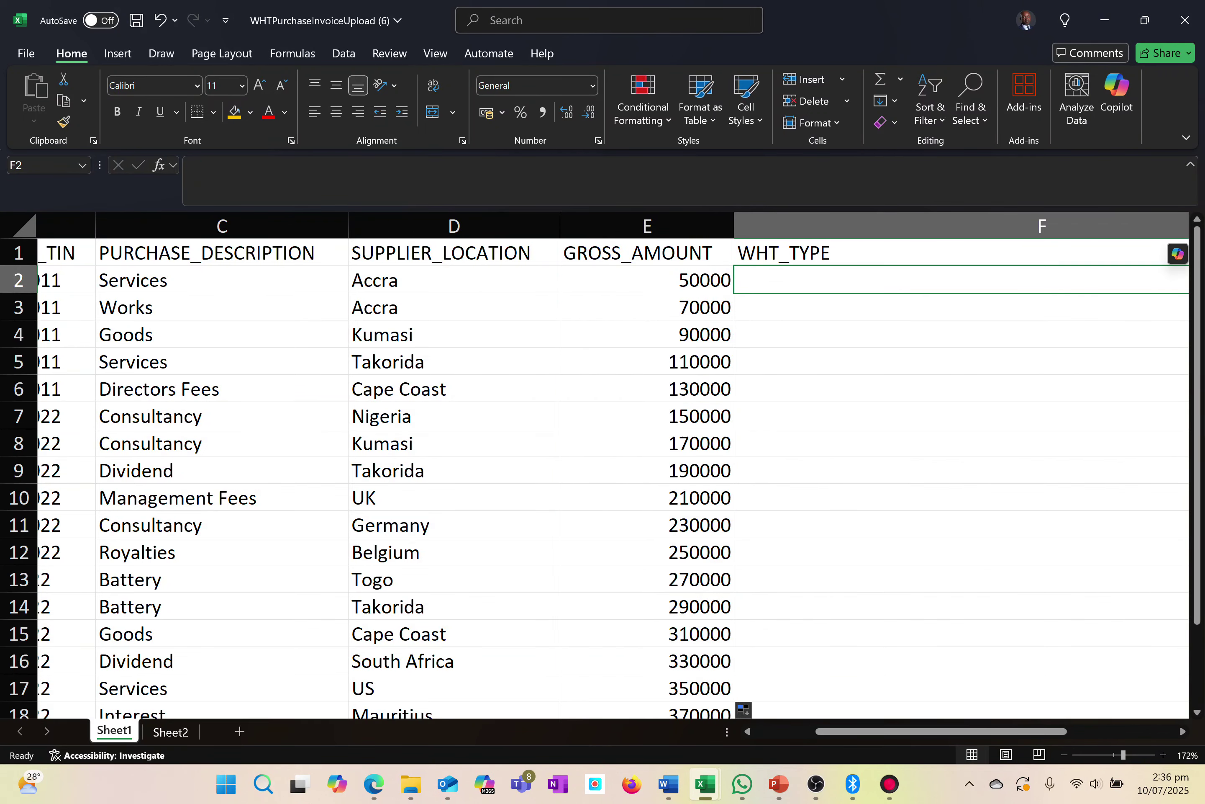
{"action": "scroll", "coordinate": [762, 284], "scroll_direction": "right", "scroll_amount": 5}
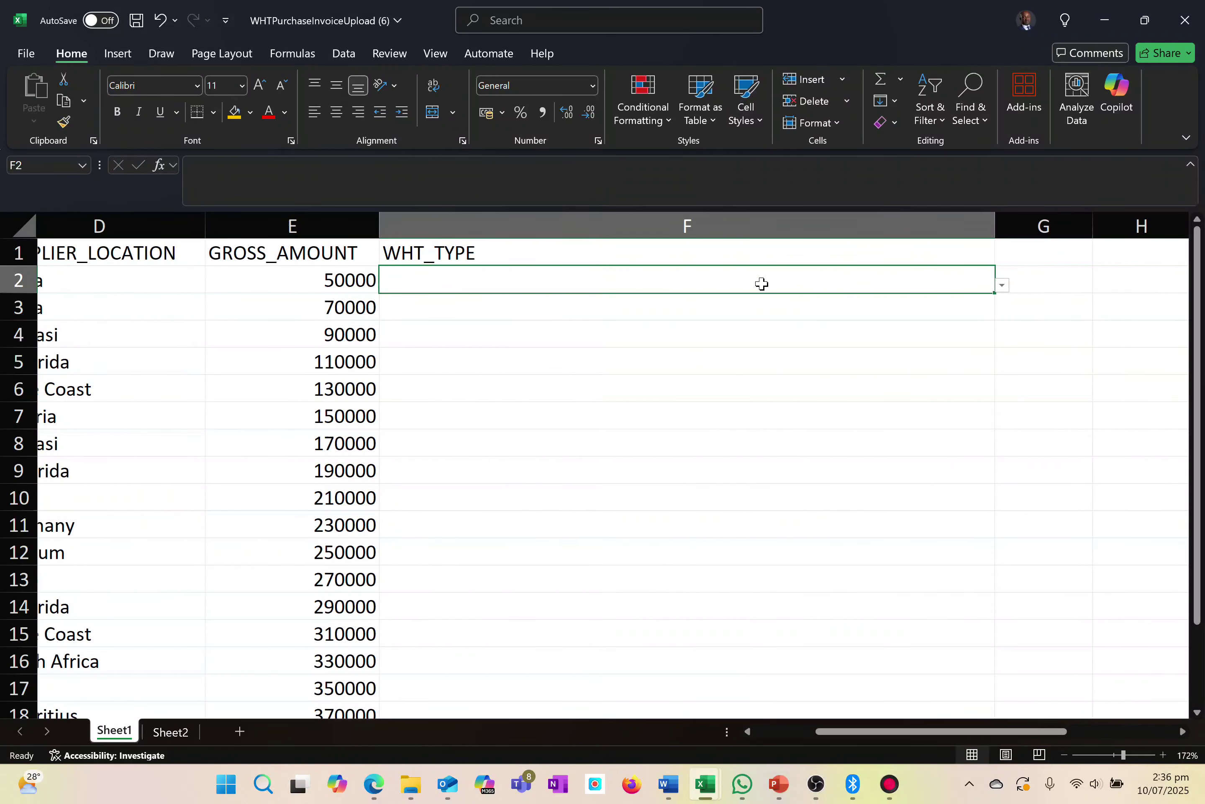
{"action": "scroll", "coordinate": [835, 281], "scroll_direction": "left", "scroll_amount": 3}
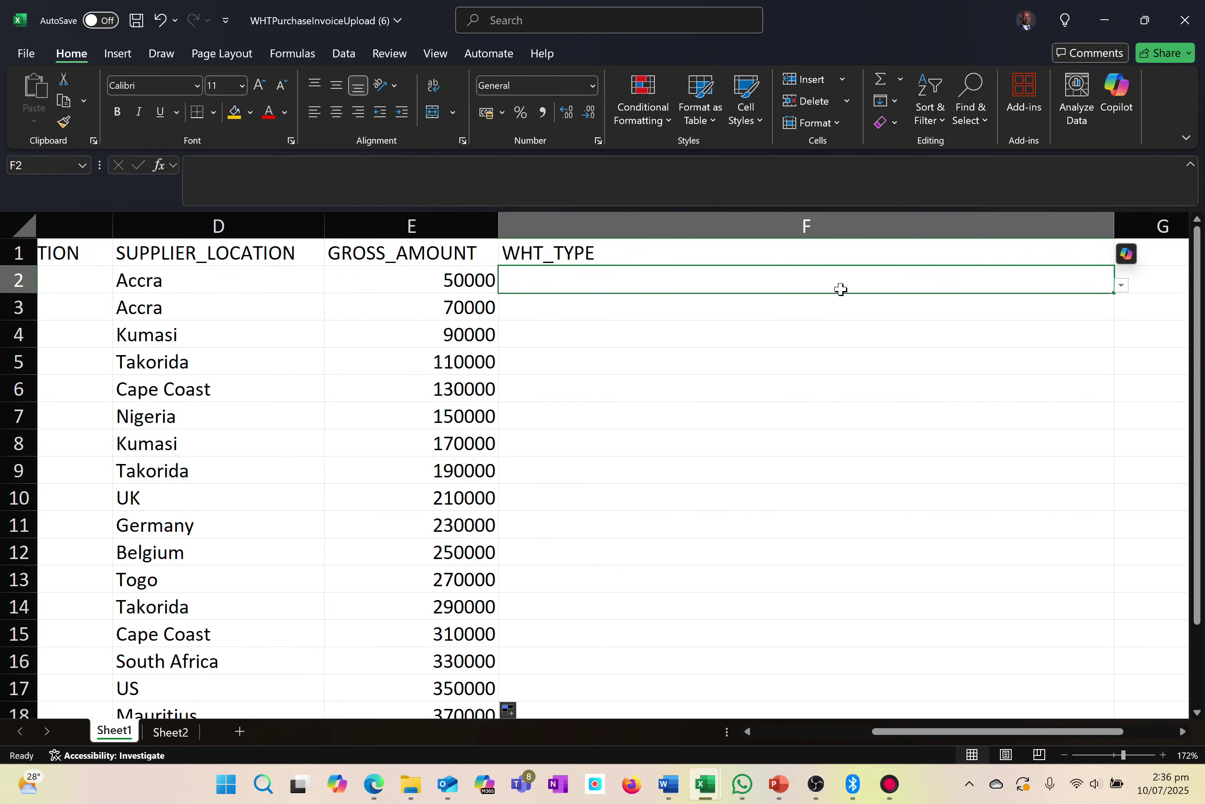
{"action": "left_click", "coordinate": [1121, 285]}
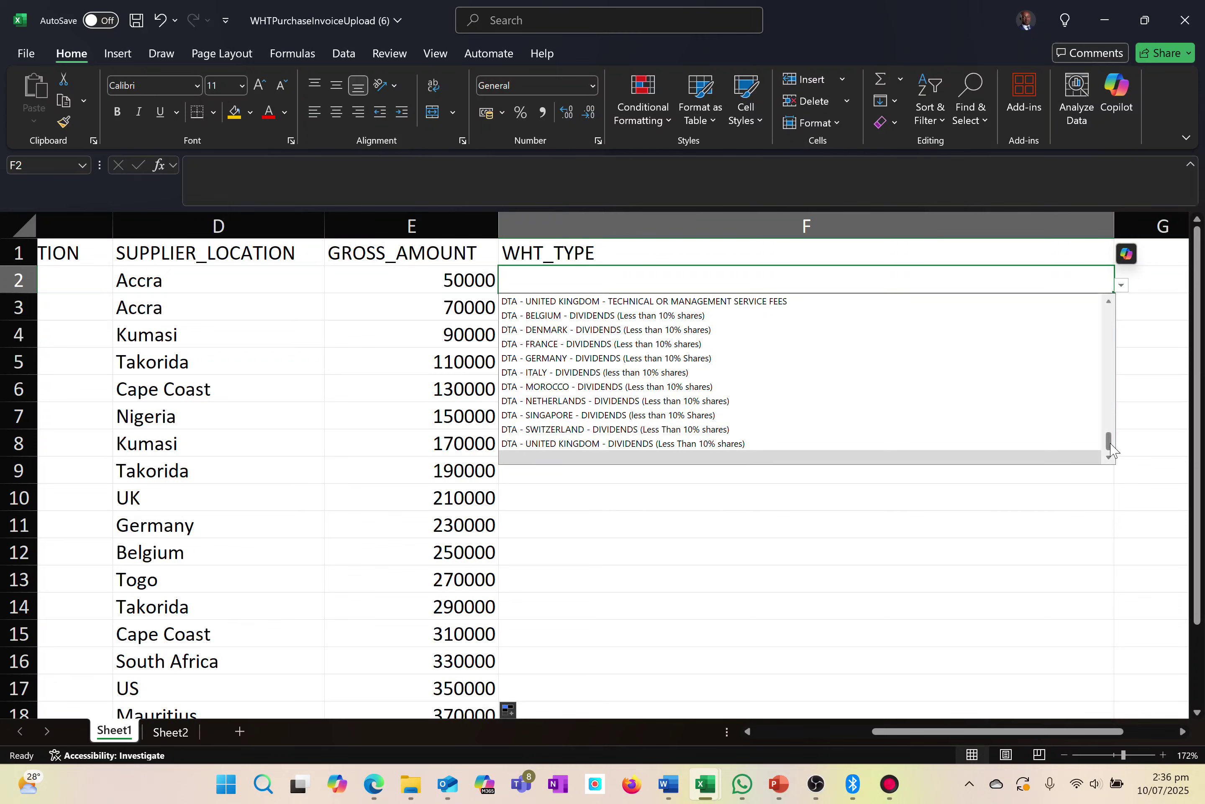
{"action": "left_click_drag", "start_coordinate": [1110, 447], "coordinate": [1086, 324]}
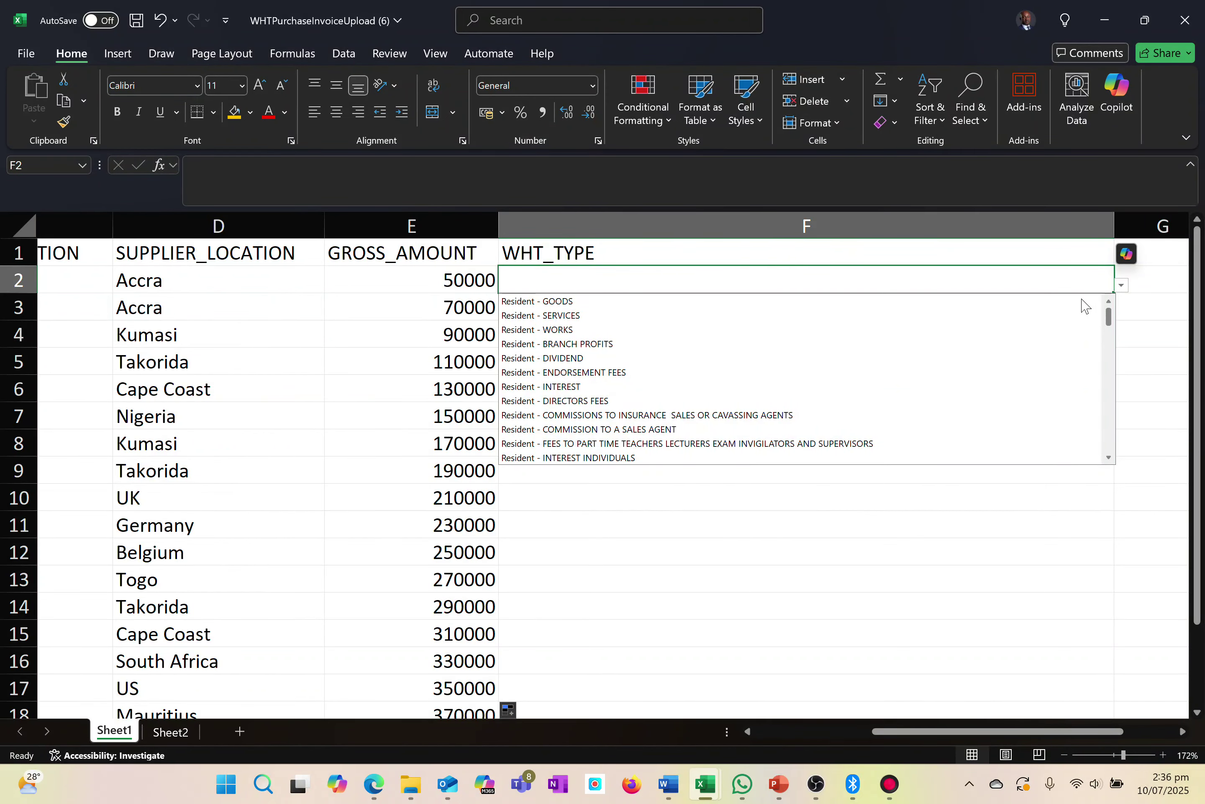
{"action": "left_click", "coordinate": [735, 529]}
{"action": "scroll", "coordinate": [734, 529], "scroll_direction": "left", "scroll_amount": 3}
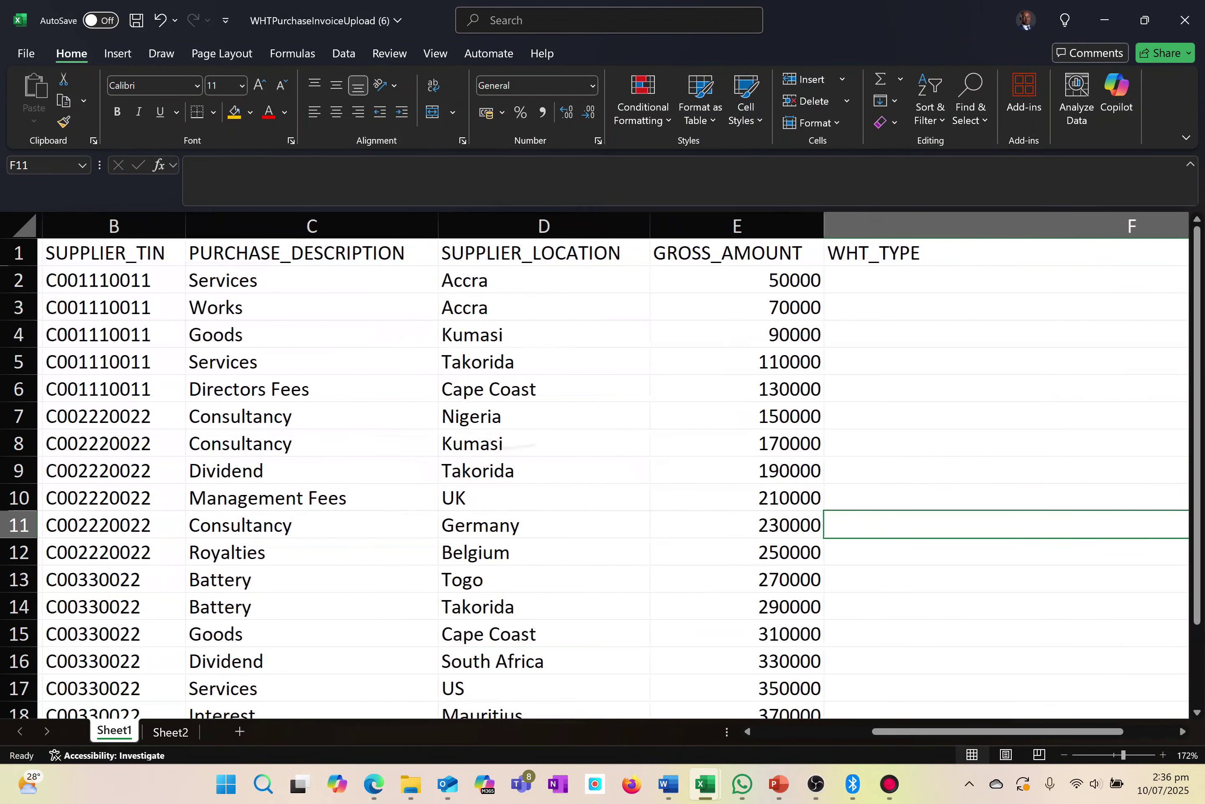
- Set the WHT type to Resident - SERVICES in F2 and Resident - GOODS in F3
{"action": "scroll", "coordinate": [735, 529], "scroll_direction": "right", "scroll_amount": 3}
{"action": "left_click", "coordinate": [801, 280]}
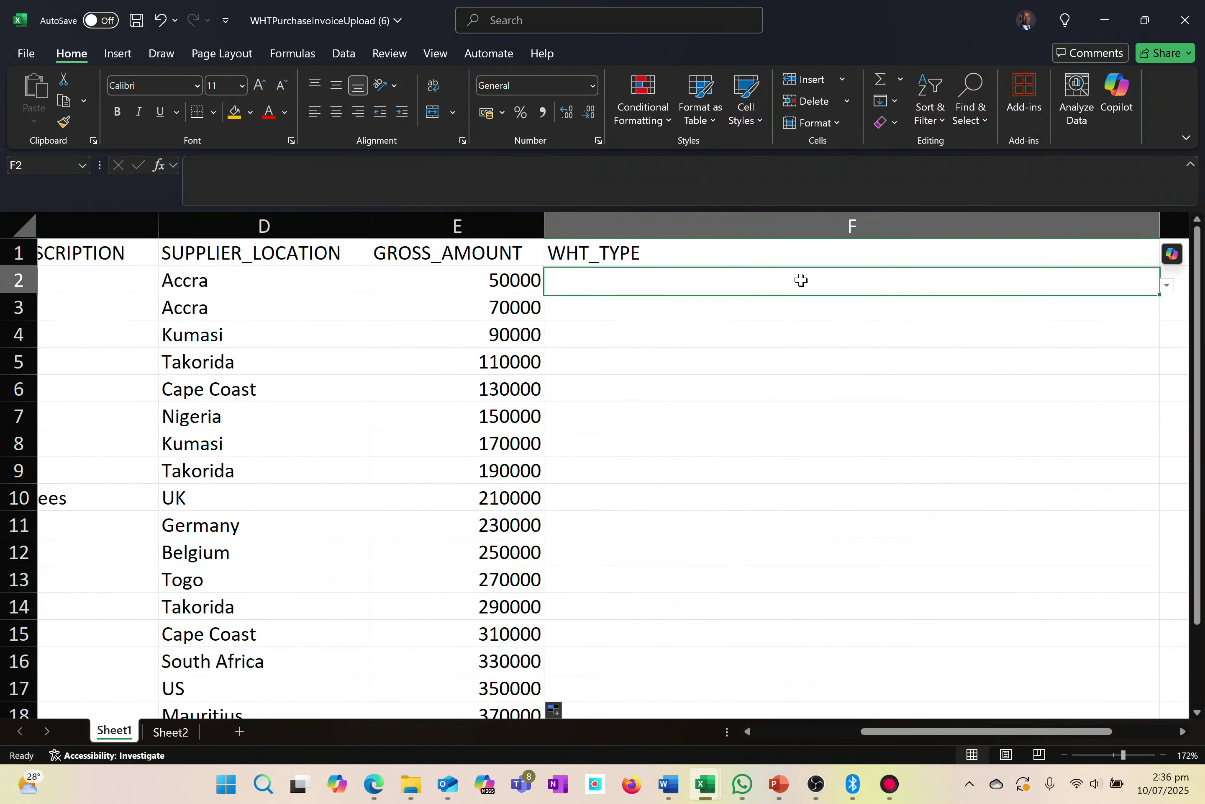
{"action": "double_click", "coordinate": [801, 280]}
{"action": "type", "text": "r"}
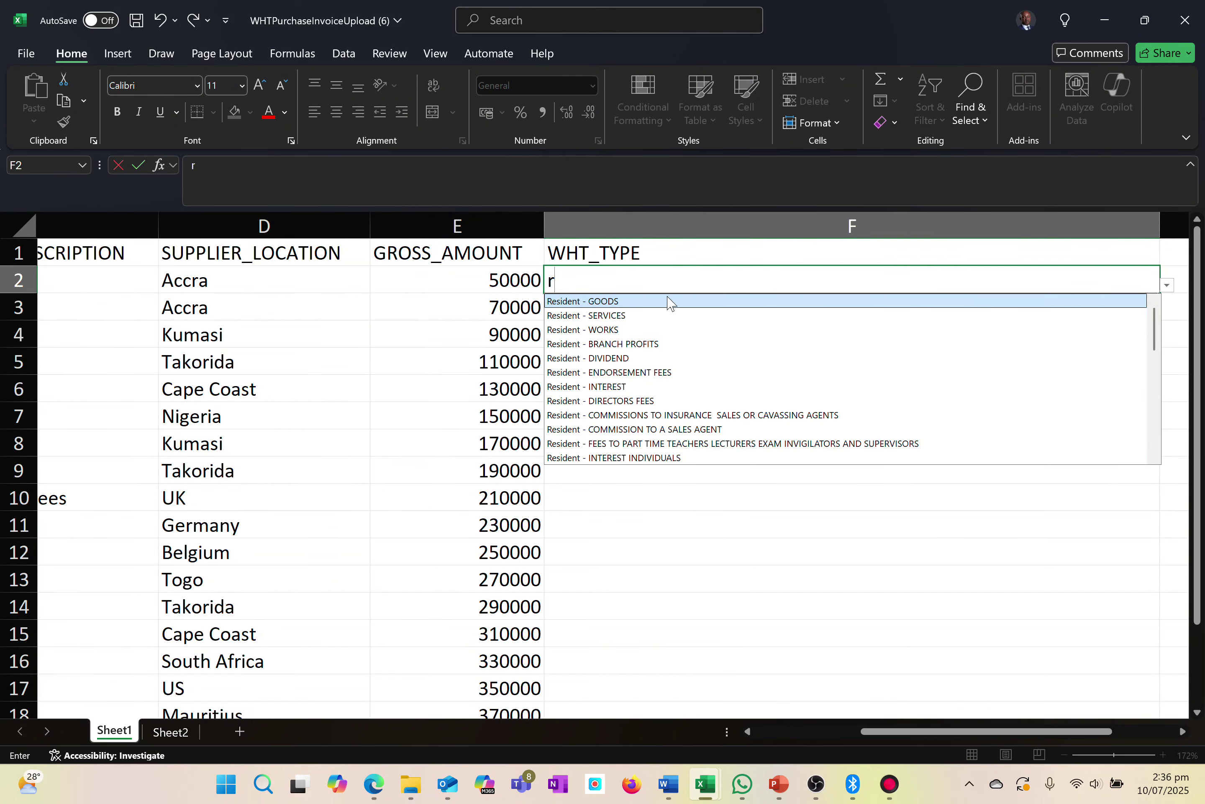
{"action": "left_click", "coordinate": [674, 315]}
{"action": "left_click", "coordinate": [643, 307]}
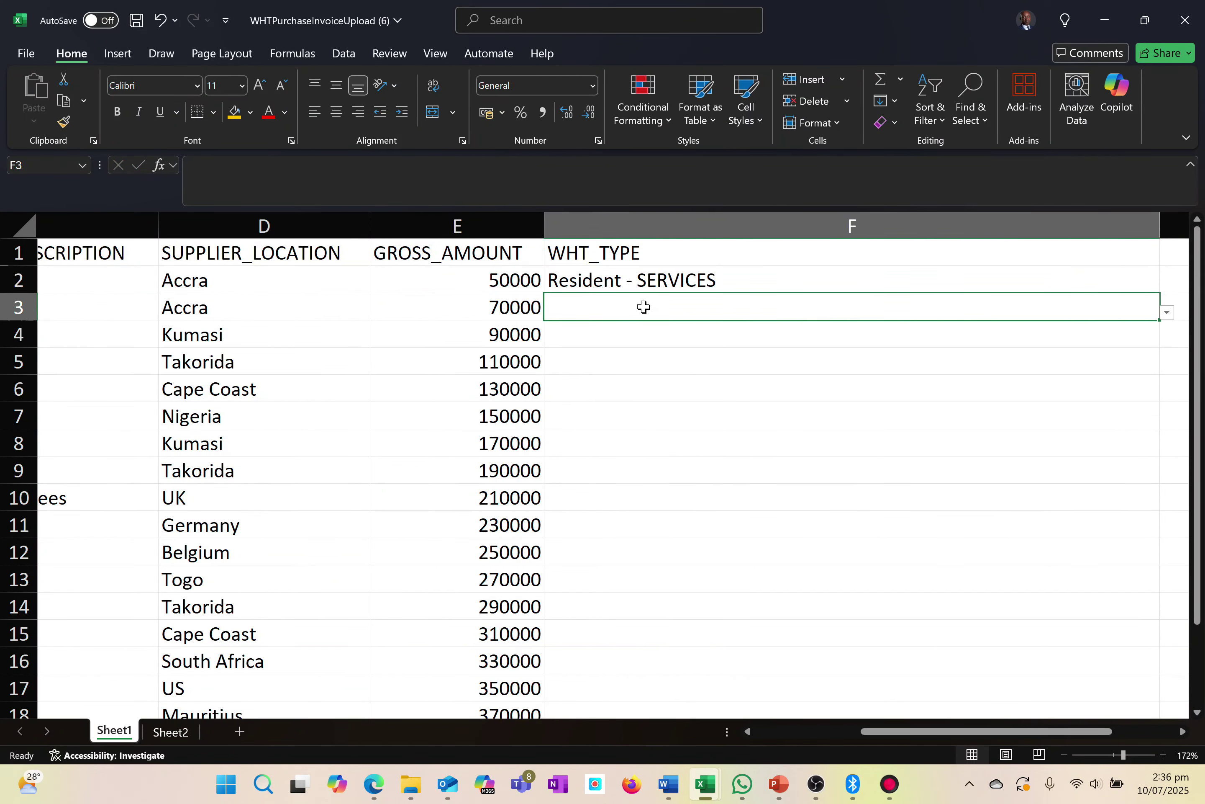
{"action": "type", "text": "r"}
{"action": "left_click", "coordinate": [616, 332]}
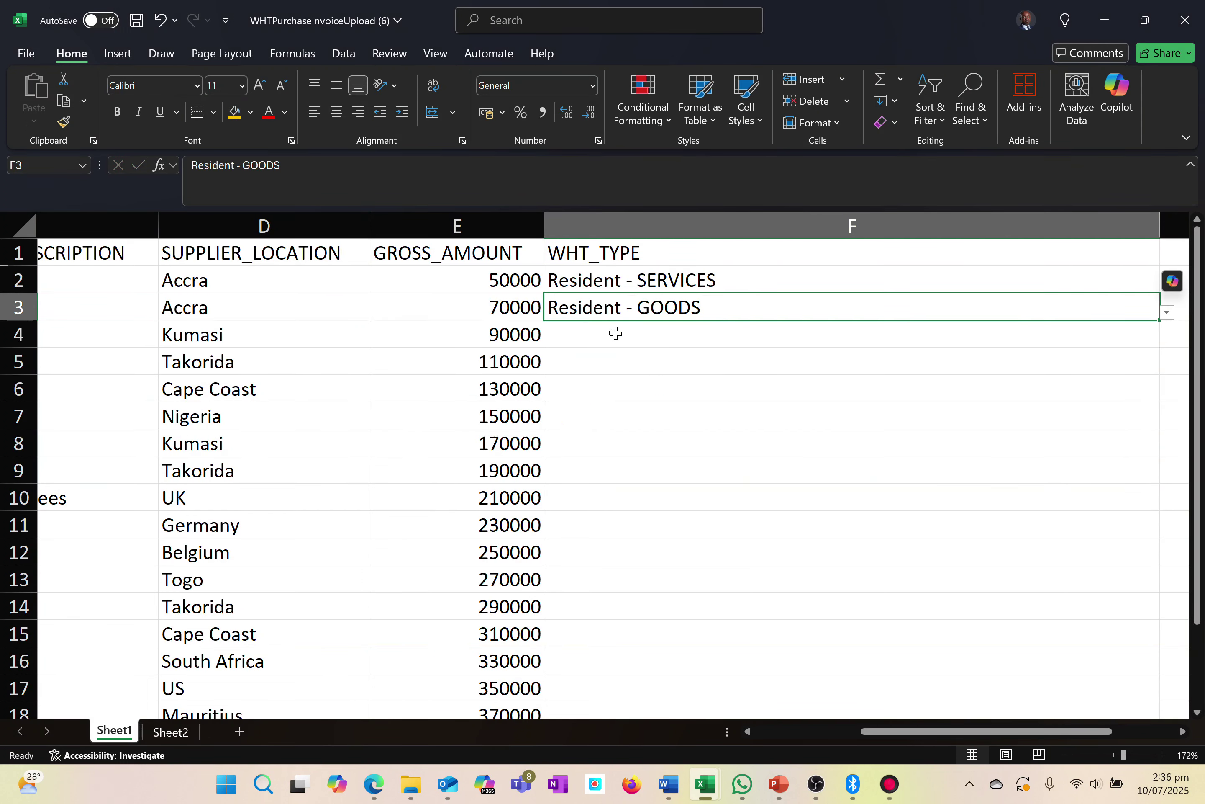
- Set the WHT type to Resident - DIVIDEND in F4 and Resident - INTEREST in F5
{"action": "left_click", "coordinate": [590, 339]}
{"action": "type", "text": "r"}
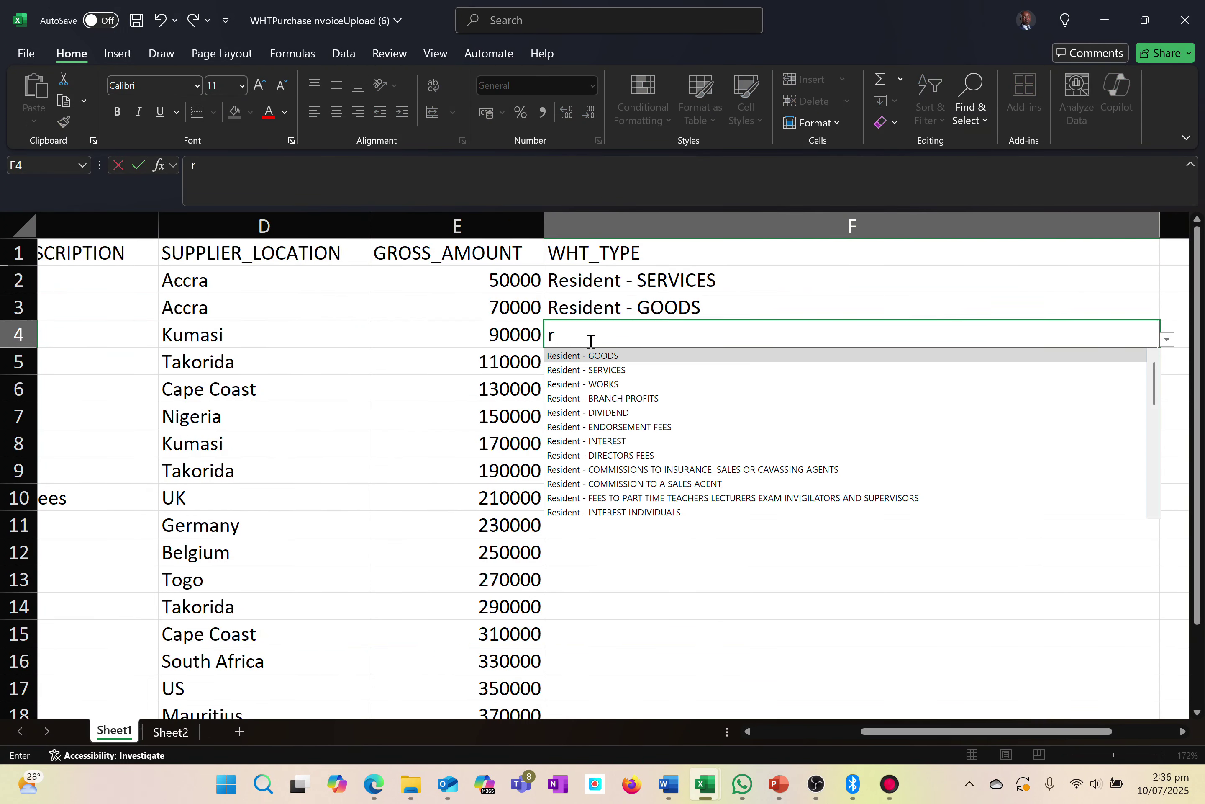
{"action": "left_click", "coordinate": [637, 413]}
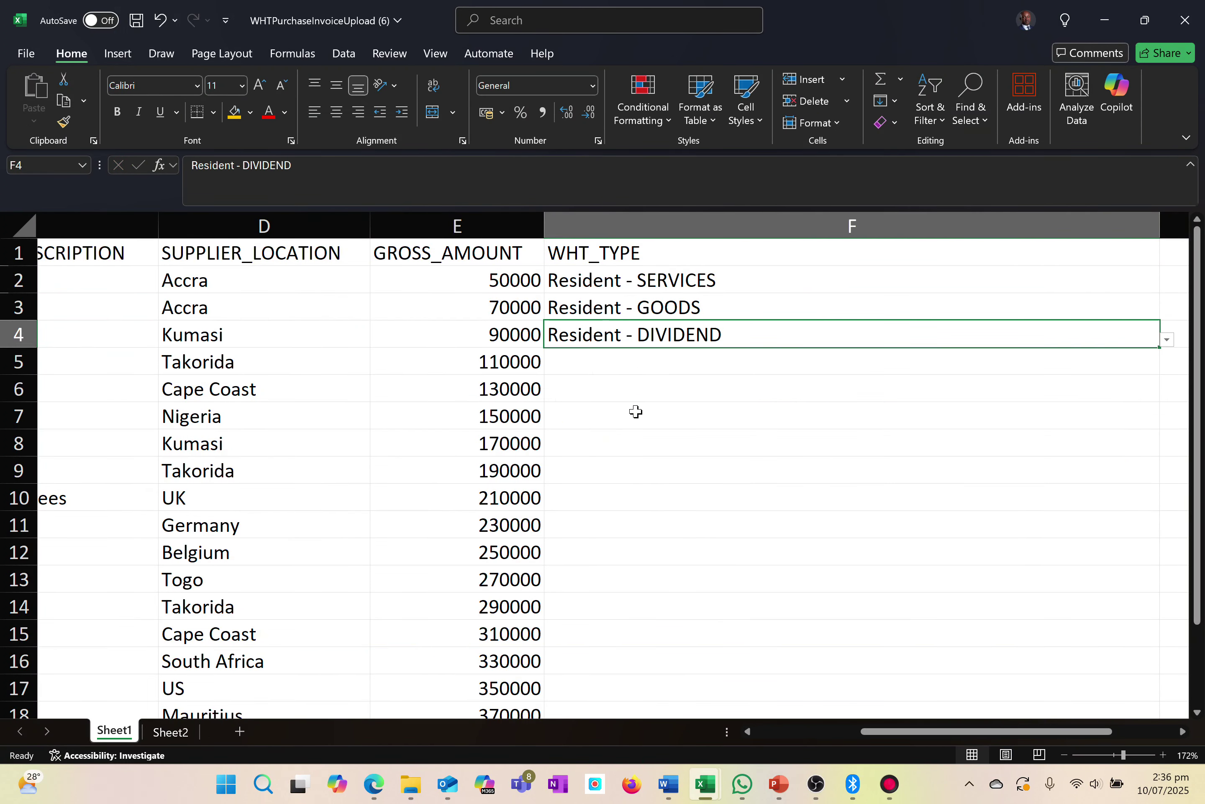
{"action": "left_click", "coordinate": [590, 363]}
{"action": "type", "text": "rr"}
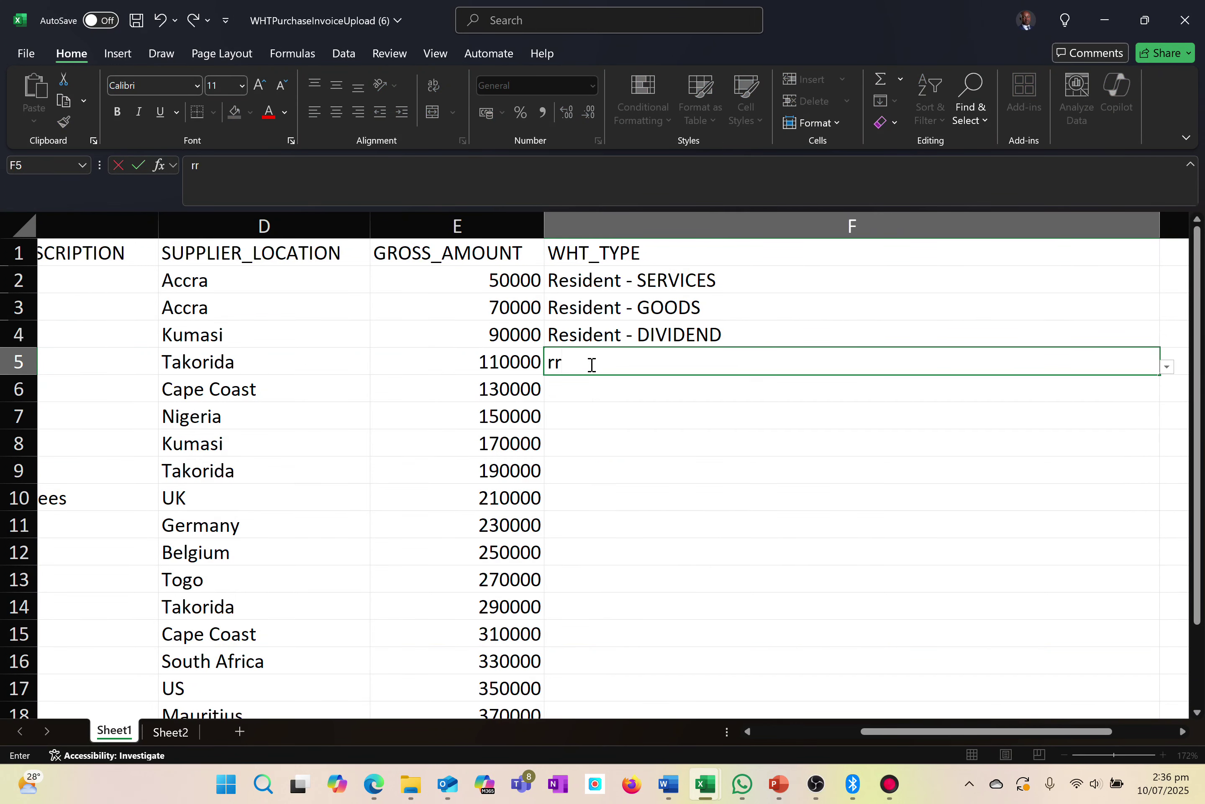
{"action": "key", "text": "BackSpace"}
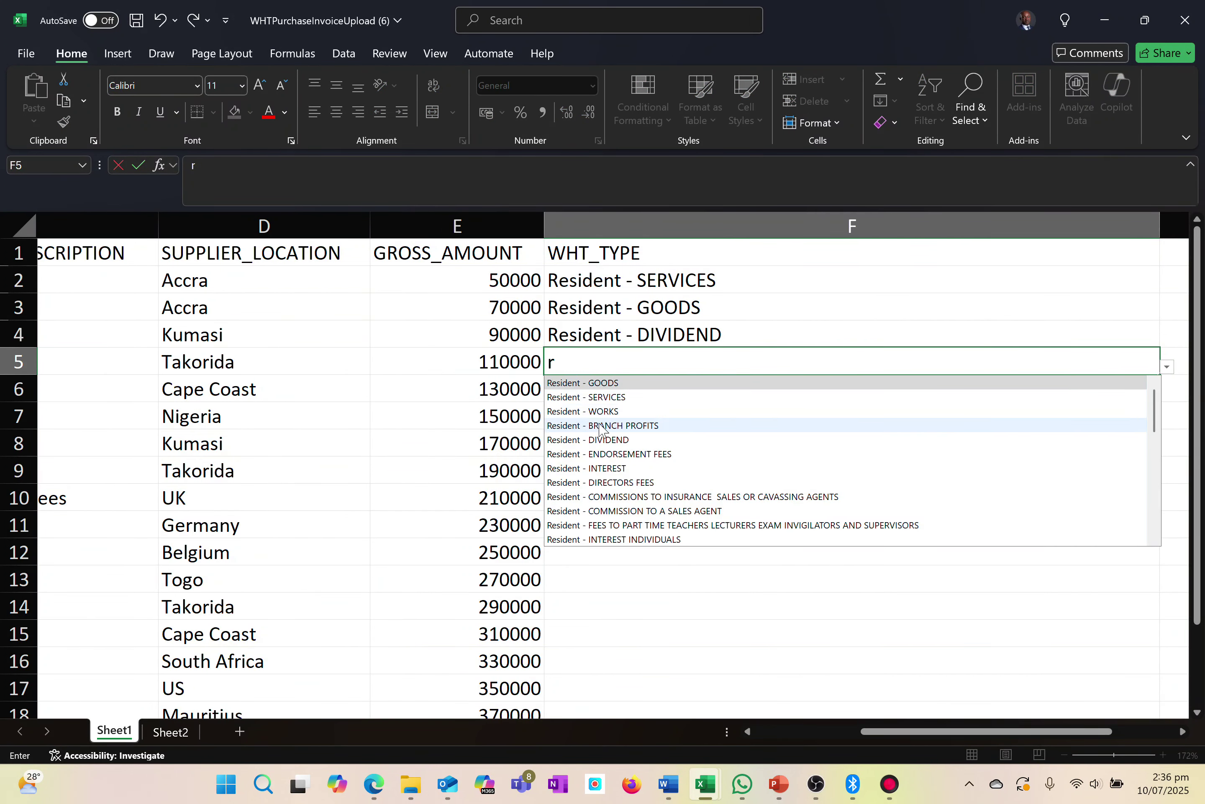
{"action": "left_click", "coordinate": [602, 468]}
{"action": "key", "text": "Return"}
- Set the WHT type to Resident - ENDORSEMENT FEES in F6 and NonResident - MANAGEMENT AND TECHNICAL SERVICE FEES in F7
{"action": "type", "text": "r"}
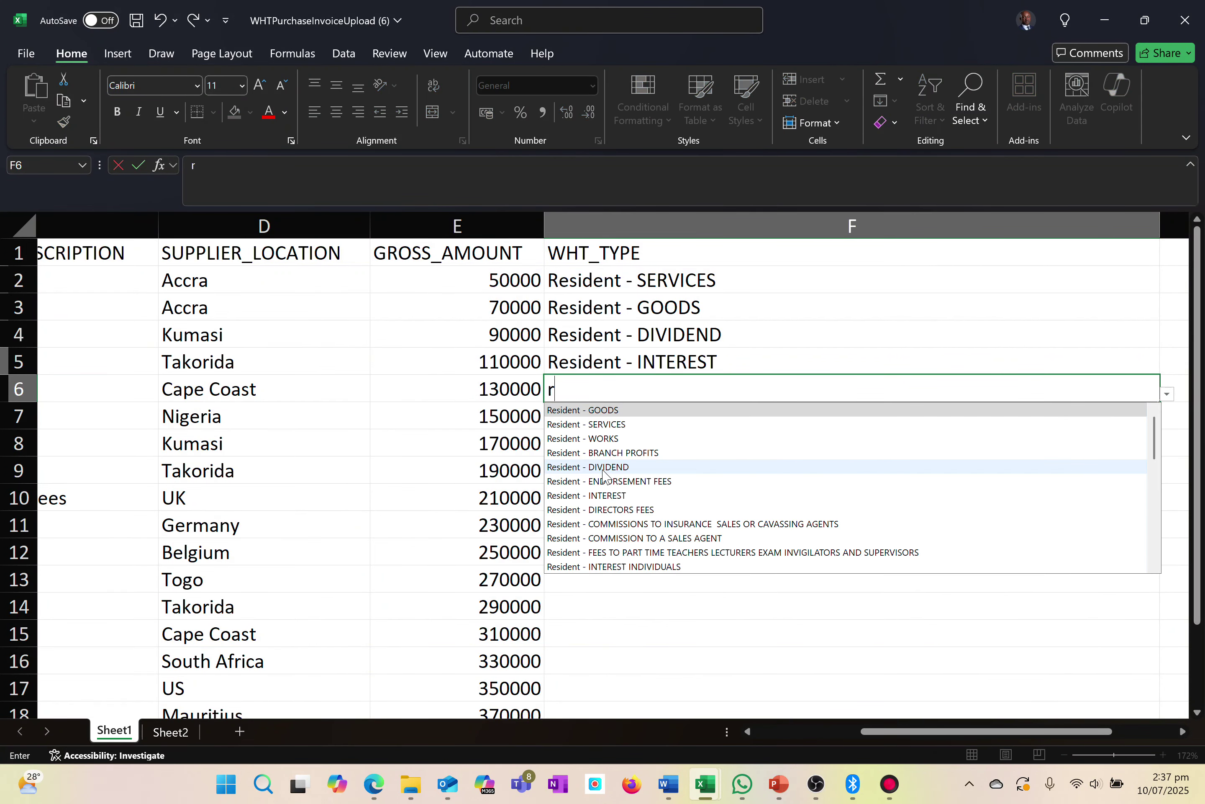
{"action": "left_click", "coordinate": [633, 481]}
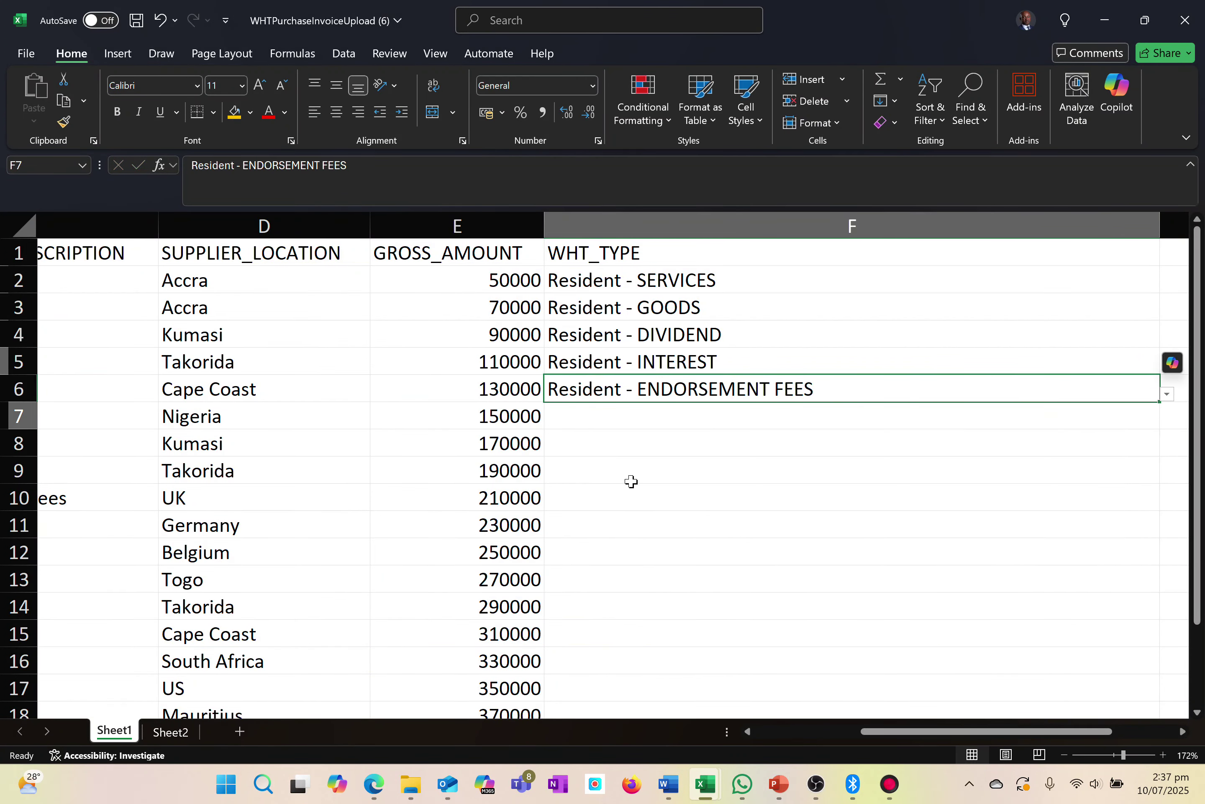
{"action": "key", "text": "Return"}
{"action": "type", "text": "r"}
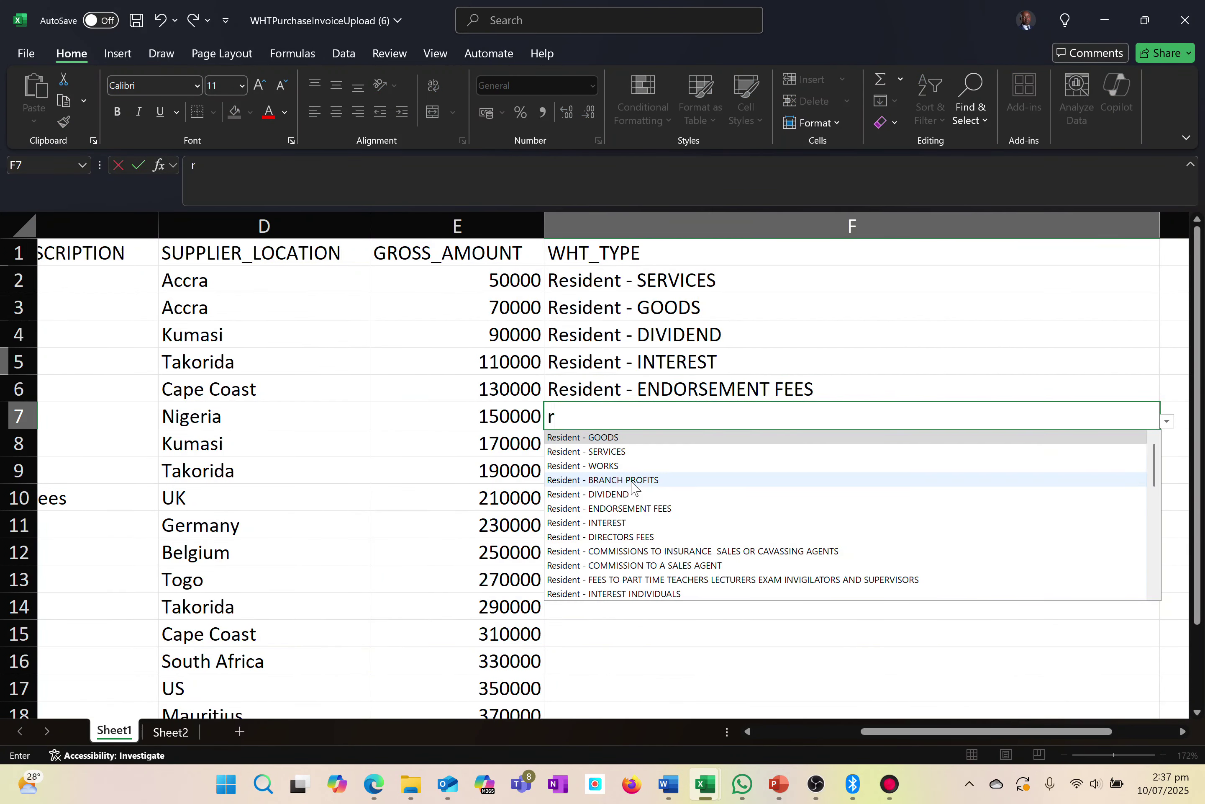
{"action": "key", "text": "BackSpace"}
{"action": "type", "text": "n"}
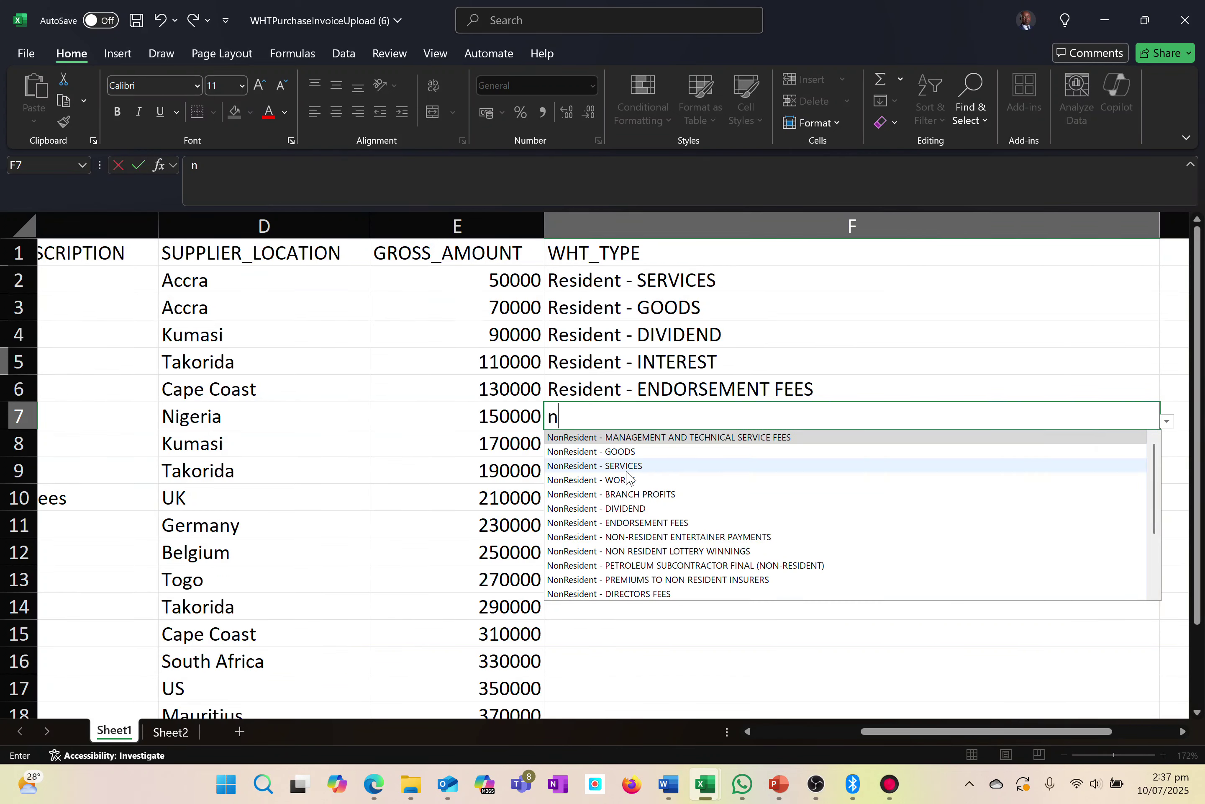
{"action": "left_click", "coordinate": [634, 437]}
{"action": "key", "text": "Return"}
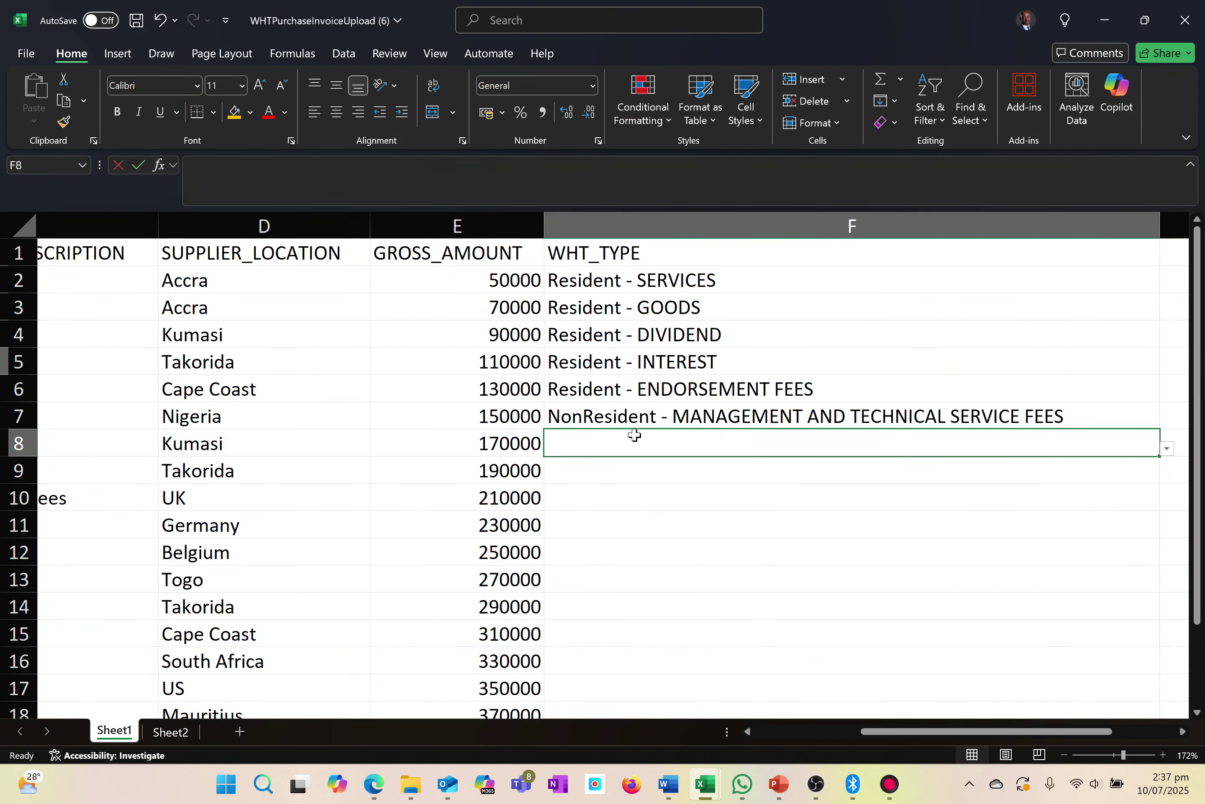
- Set the WHT types in F8, F9 and F10 to NonResident - GOODS, NonResident - SERVICES and NonResident - ENDORSEMENT FEES
{"action": "type", "text": "n"}
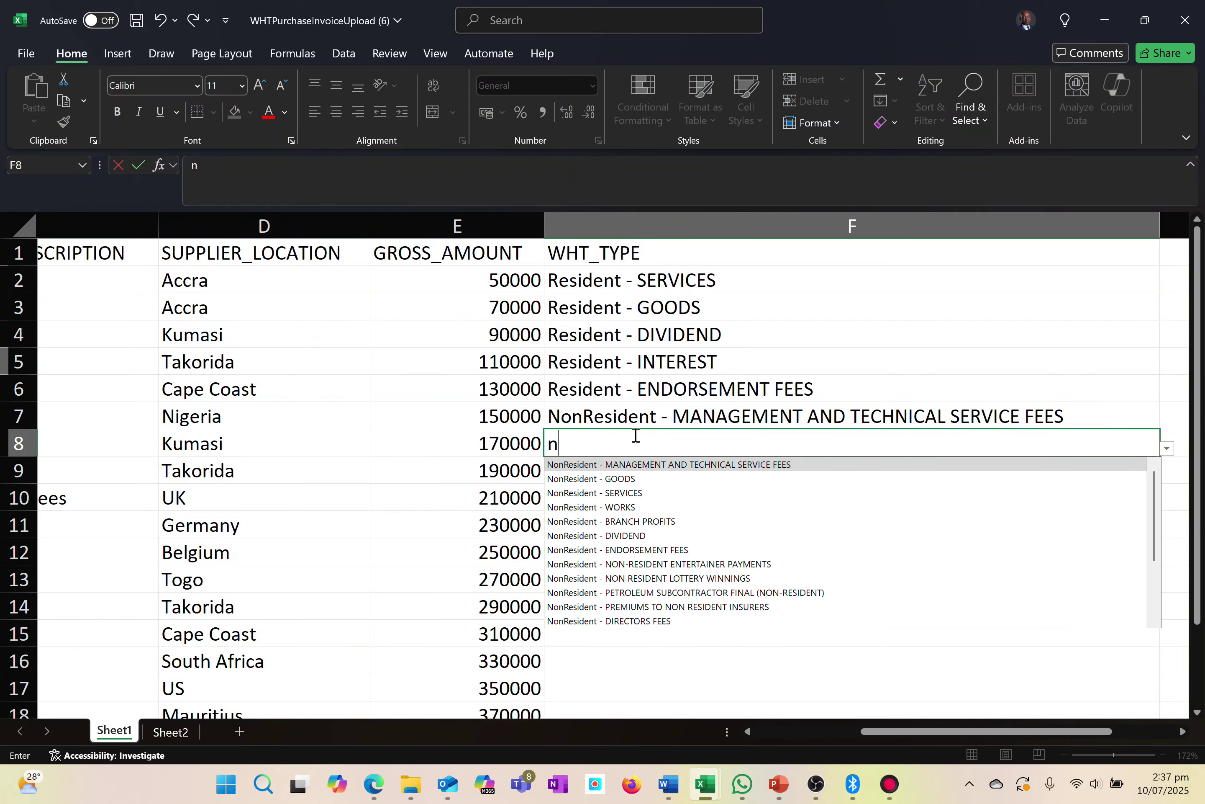
{"action": "left_click", "coordinate": [626, 478]}
{"action": "key", "text": "Return"}
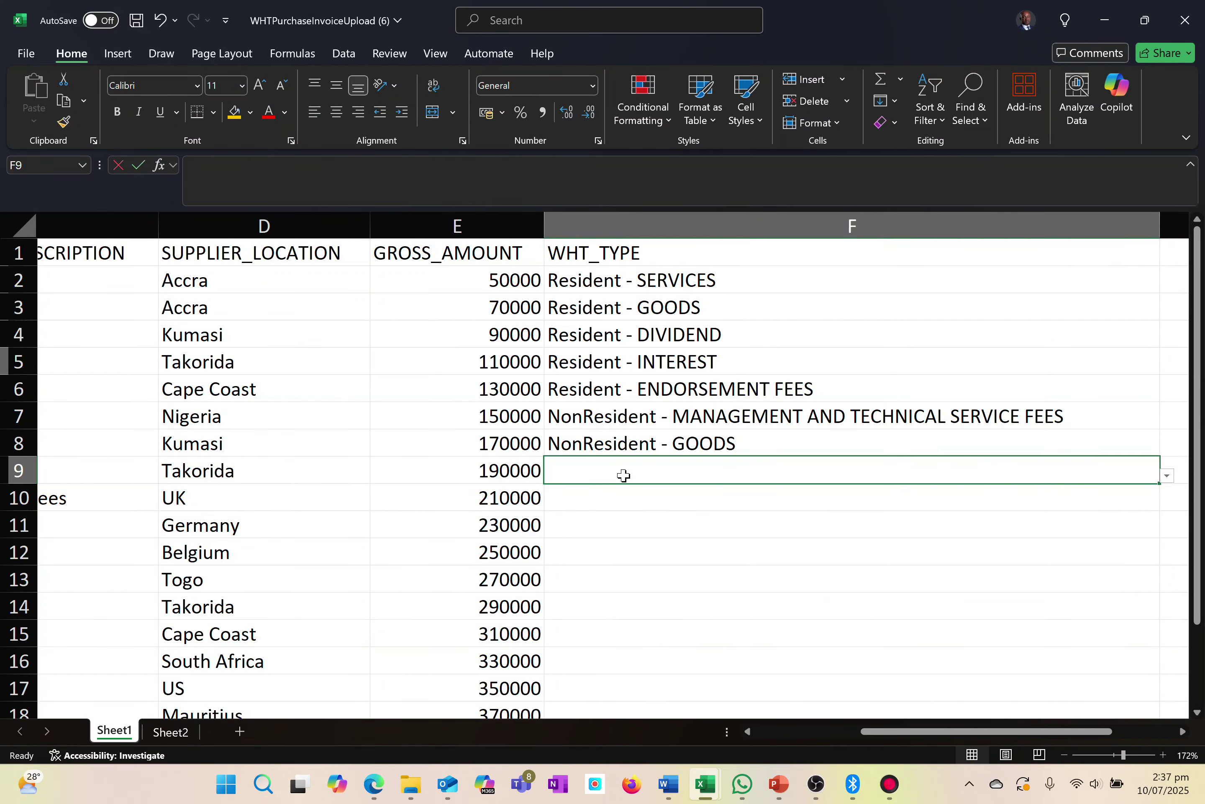
{"action": "type", "text": "n"}
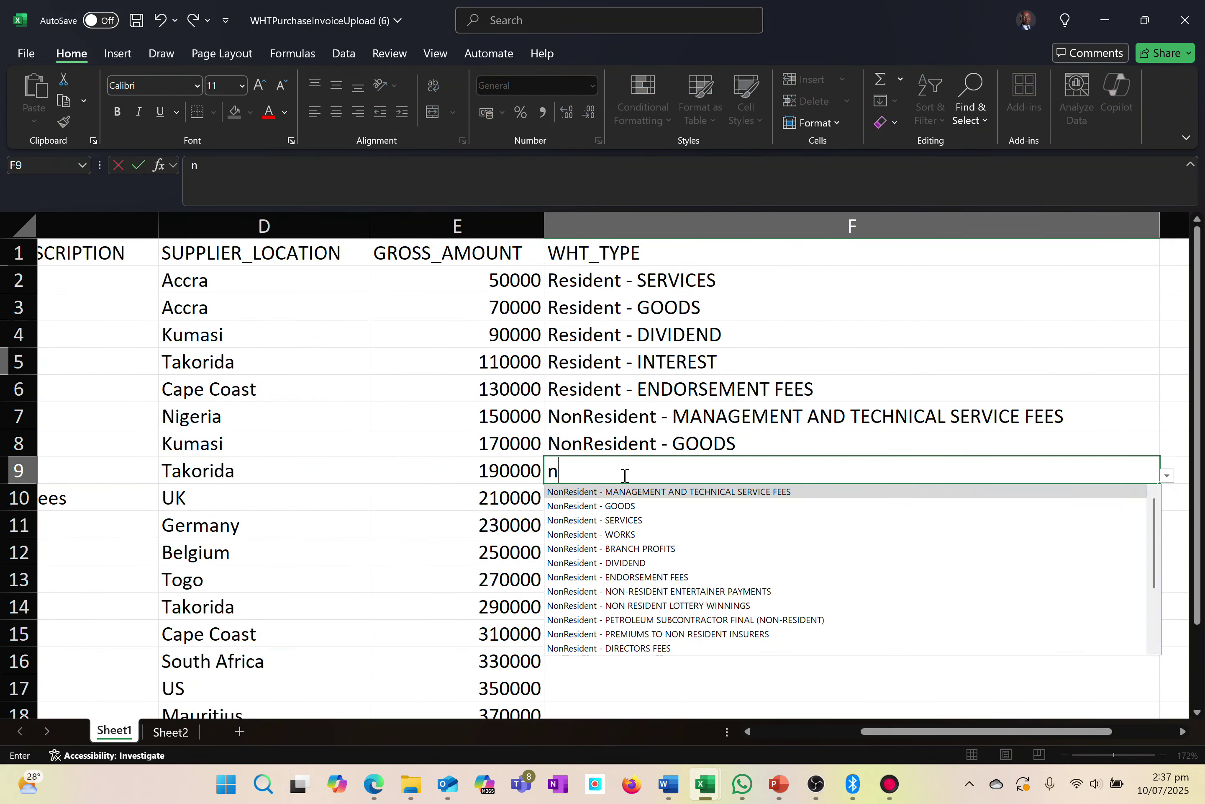
{"action": "left_click", "coordinate": [631, 520]}
{"action": "key", "text": "Return"}
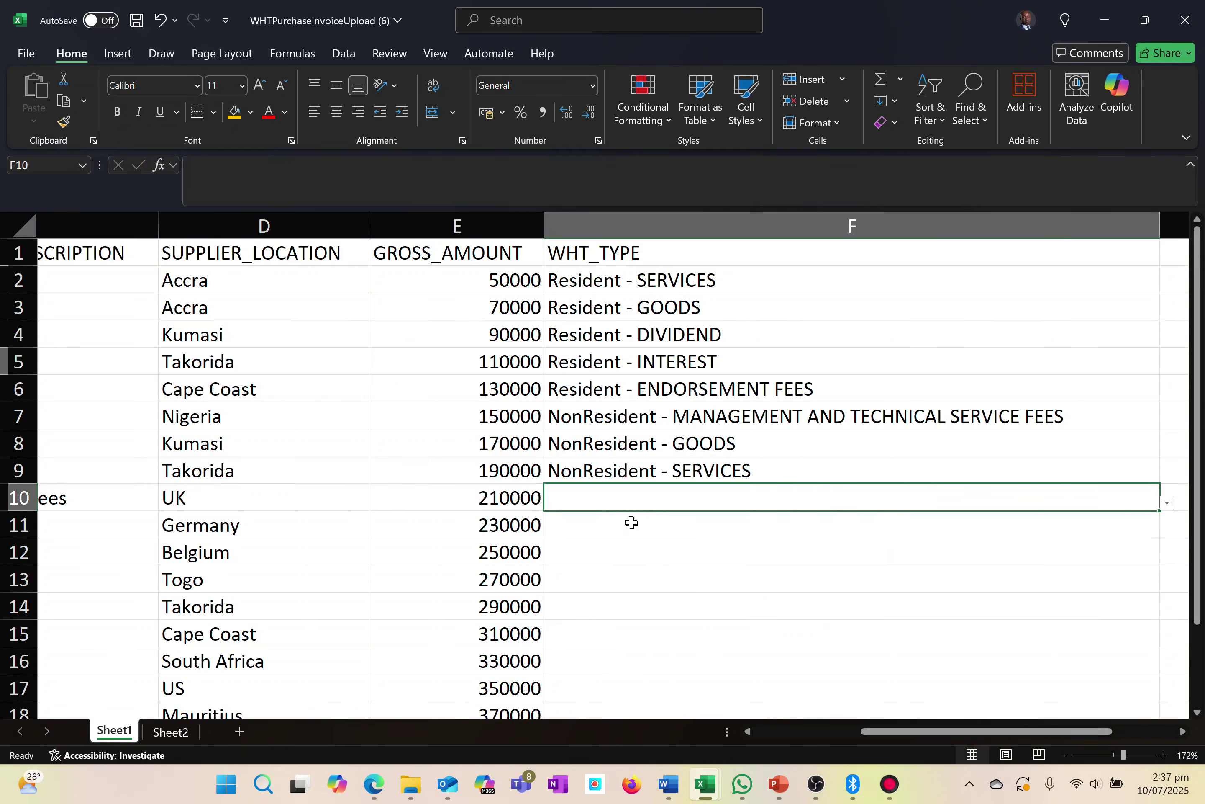
{"action": "type", "text": "n"}
{"action": "left_click", "coordinate": [629, 604]}
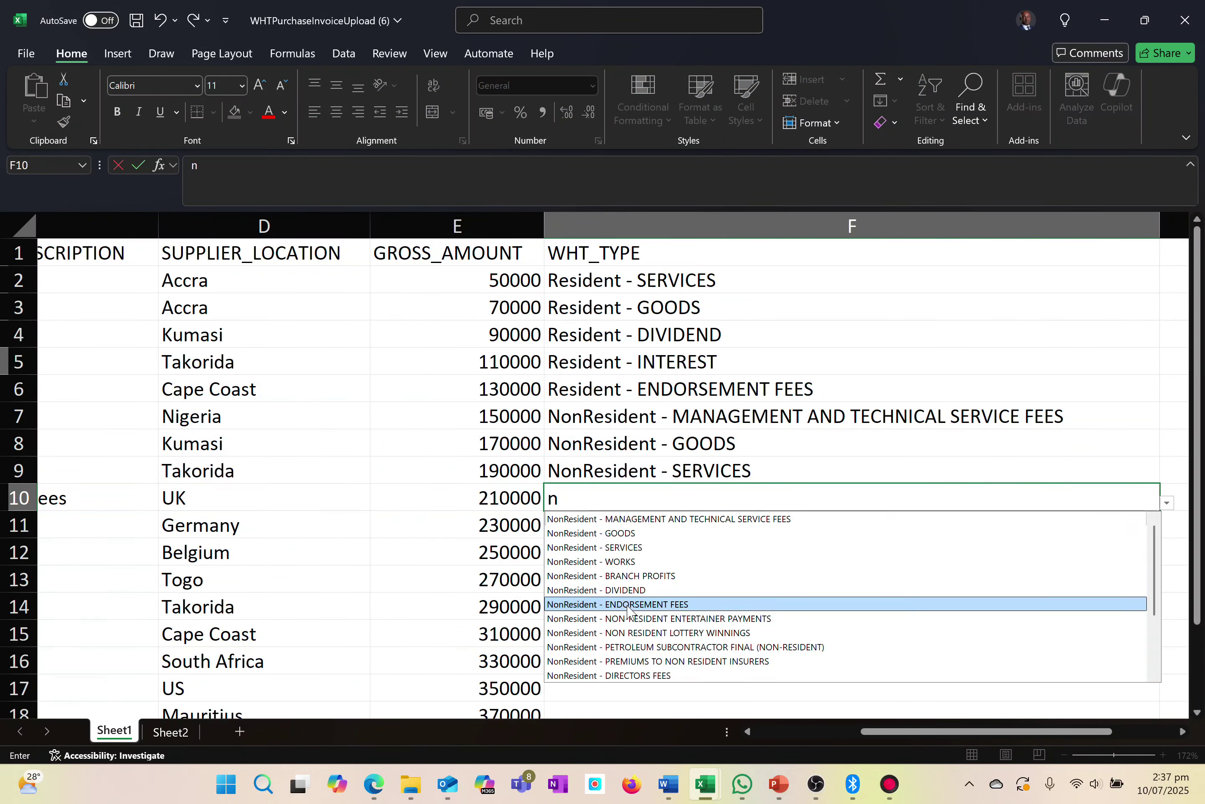
{"action": "key", "text": "Return"}
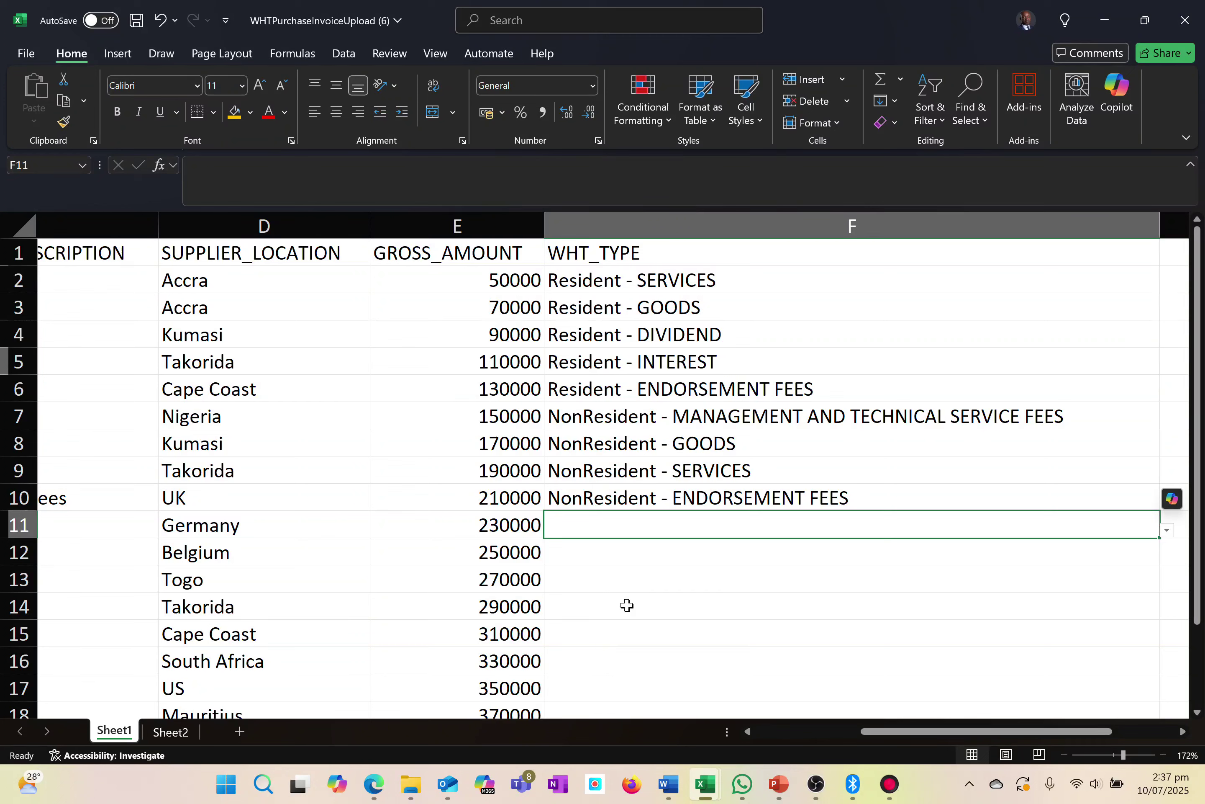
- Set the WHT type to DTA - GERMANY - TECHNICAL OR MANAGEMENT SERVICE FEES in F11 and DTA - BELGIUM - ROYALTIES in F12
{"action": "type", "text": "dt"}
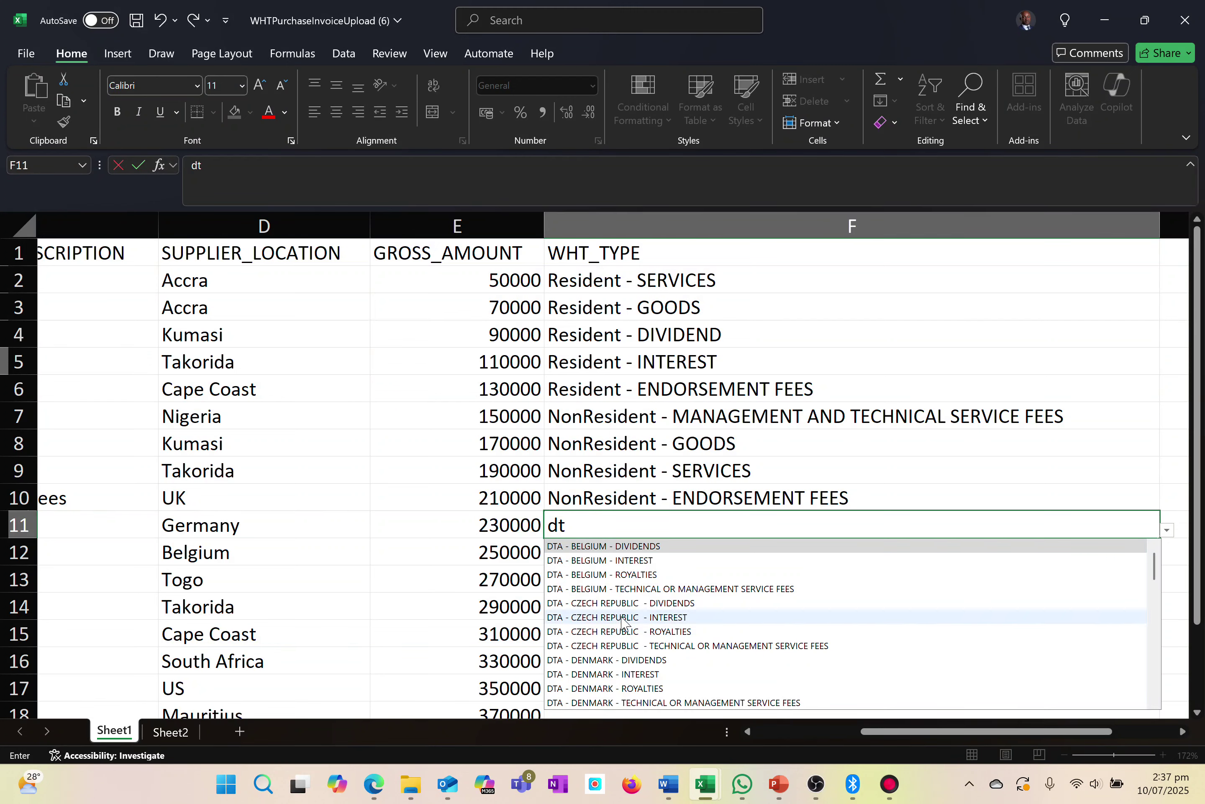
{"action": "scroll", "coordinate": [558, 621], "scroll_direction": "down", "scroll_amount": 2}
{"action": "scroll", "coordinate": [558, 621], "scroll_direction": "down", "scroll_amount": 2}
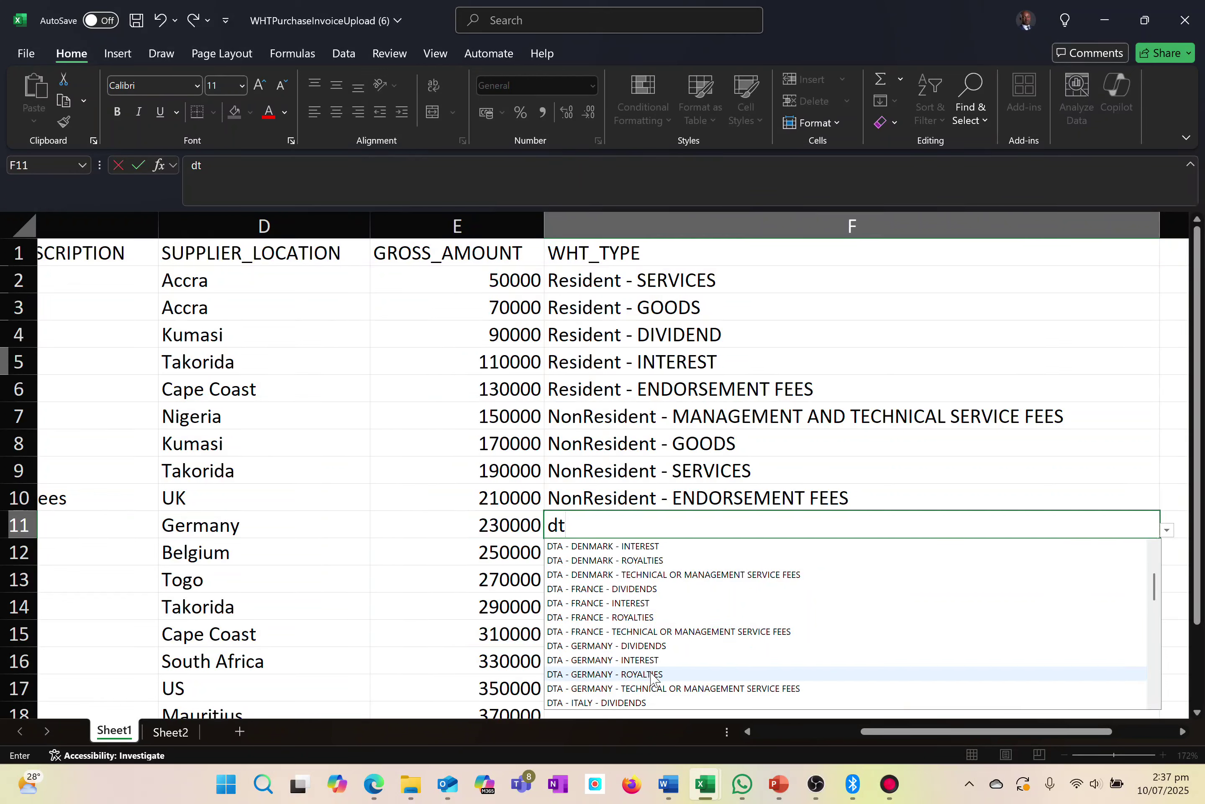
{"action": "left_click", "coordinate": [641, 689]}
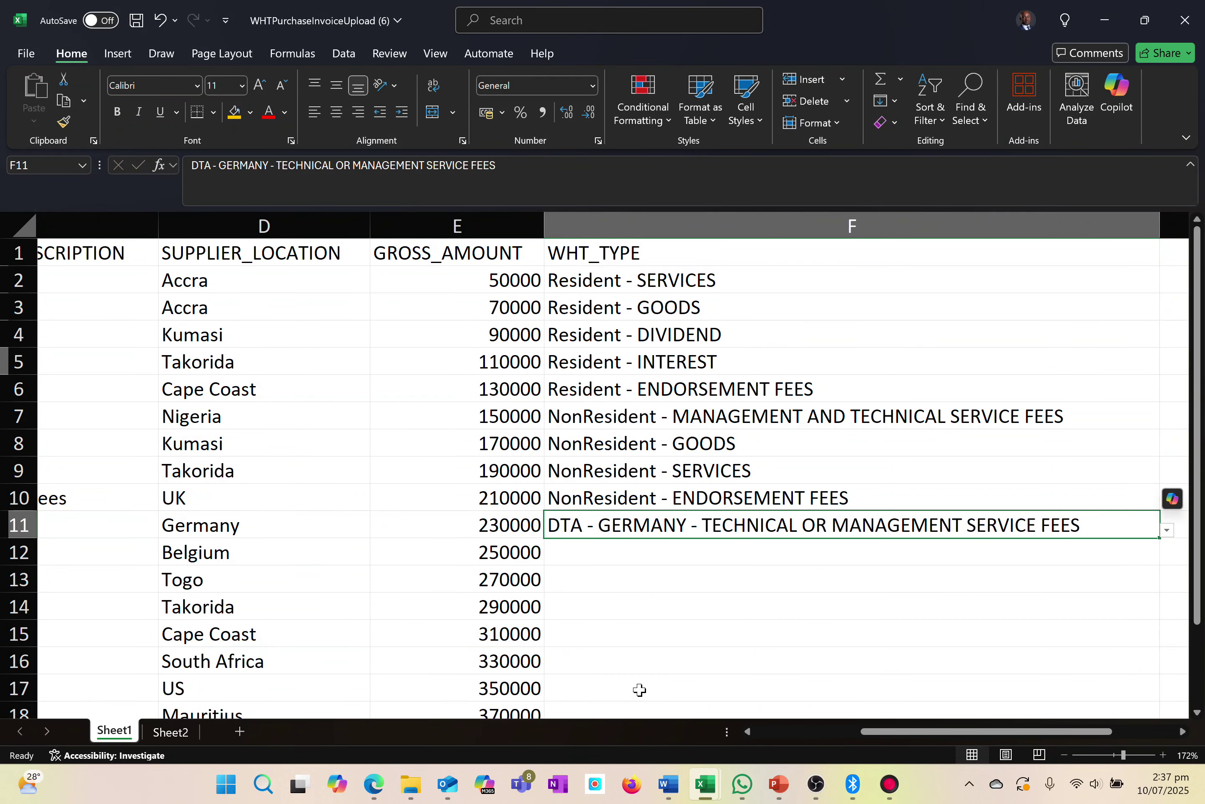
{"action": "left_click", "coordinate": [627, 561]}
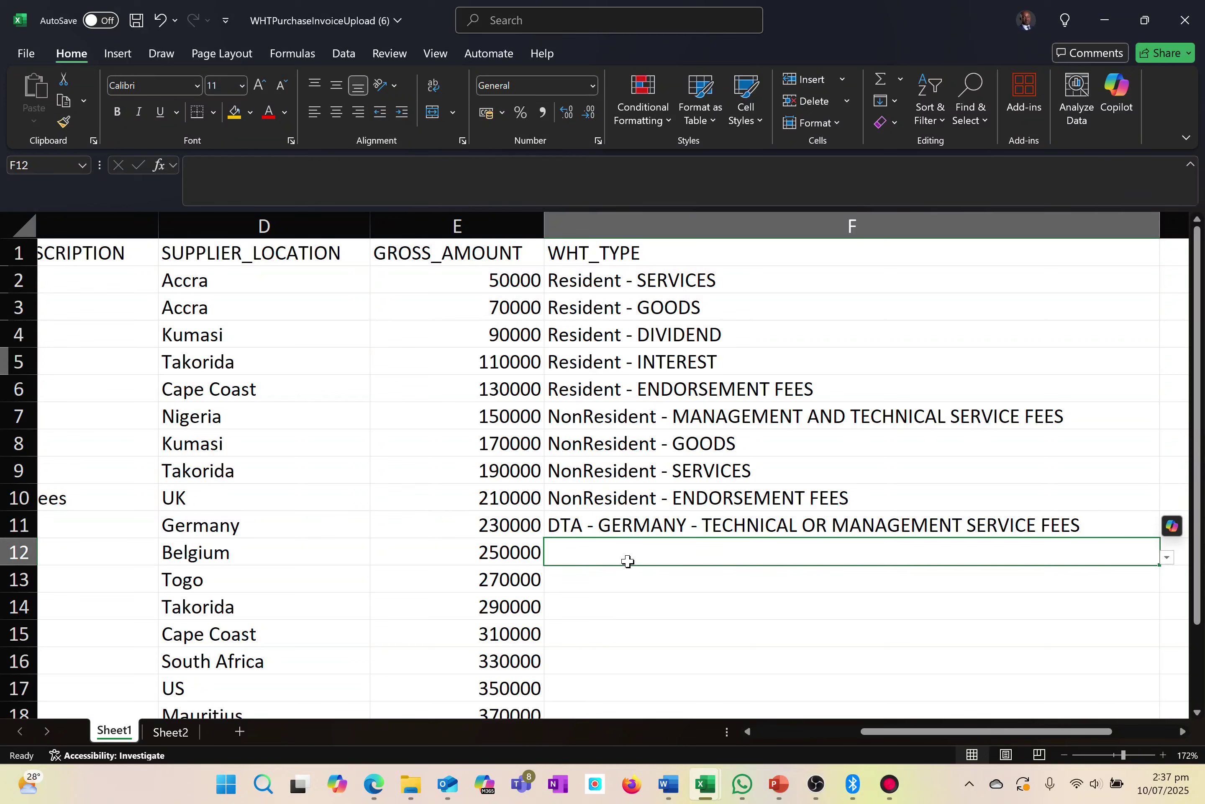
{"action": "type", "text": "d"}
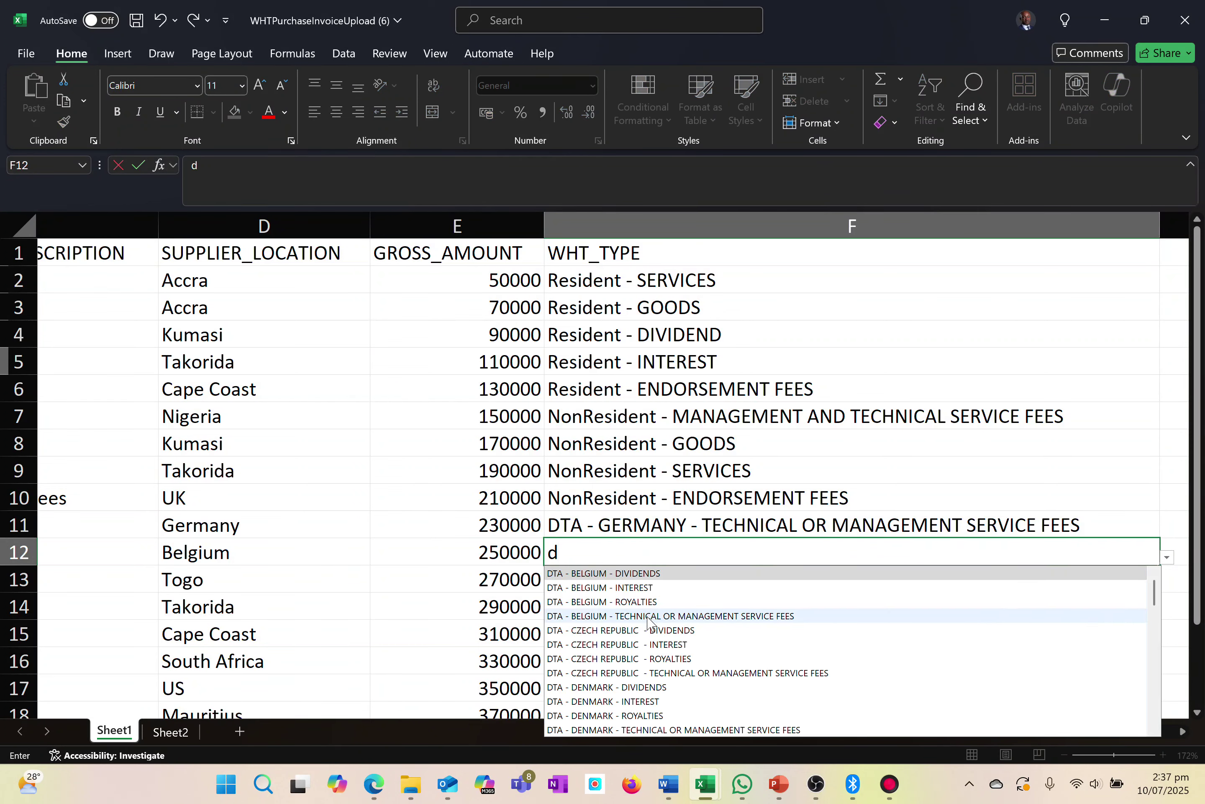
{"action": "left_click", "coordinate": [637, 602]}
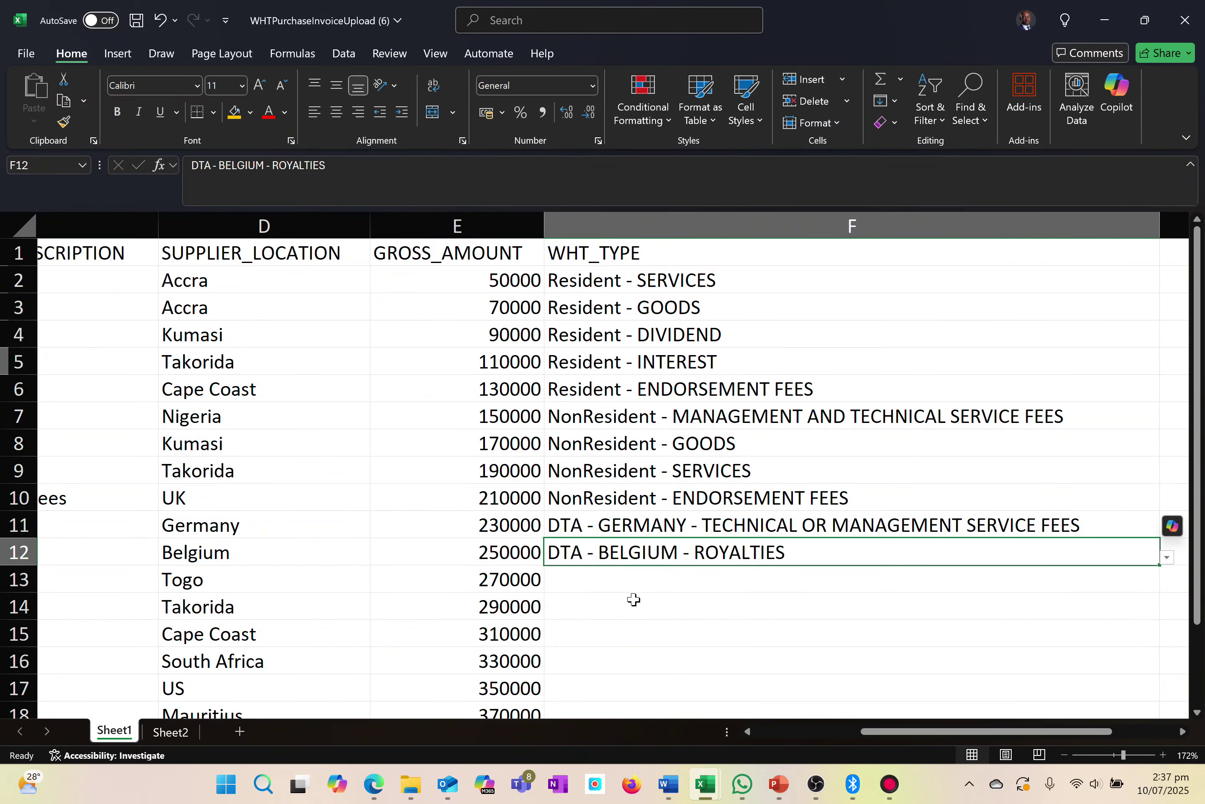
- Set the WHT type to DTA - DENMARK - INTEREST in F13 and DTA - SOUTH AFRICA - ROYALTIES in F14
{"action": "left_click", "coordinate": [623, 590]}
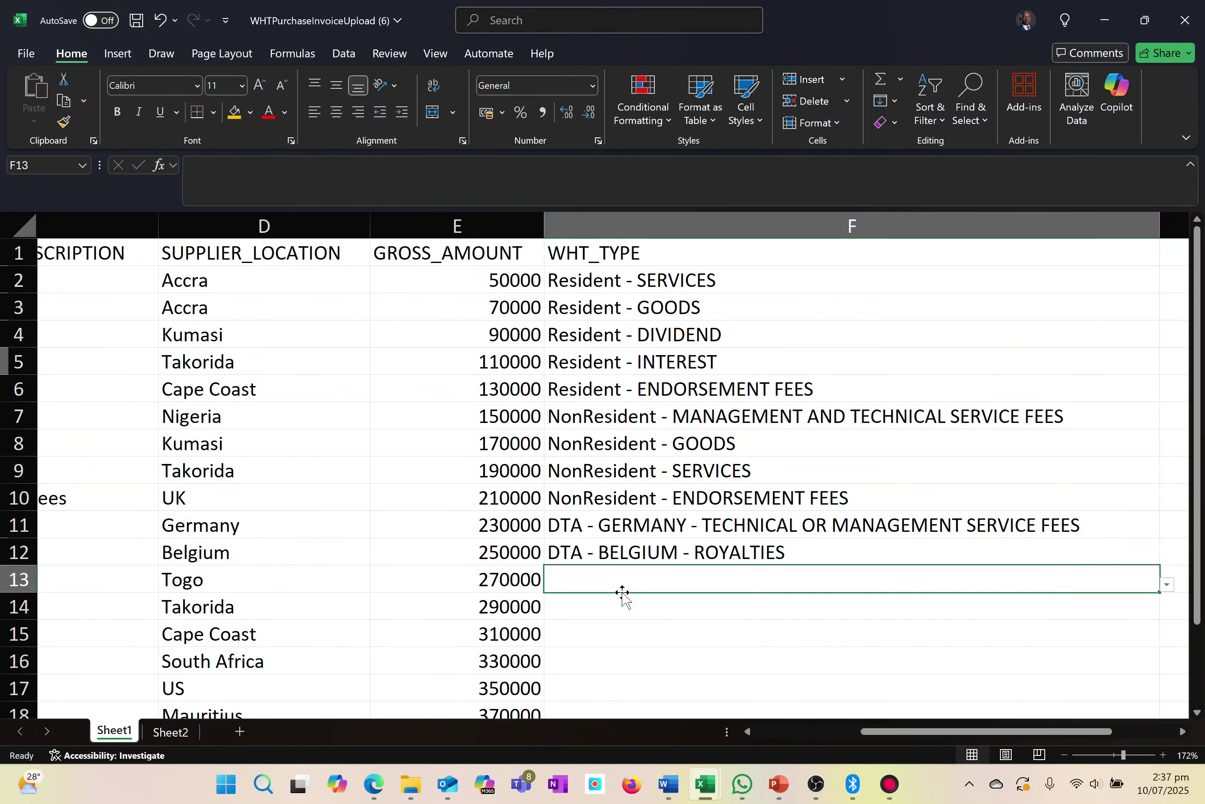
{"action": "type", "text": "dta"}
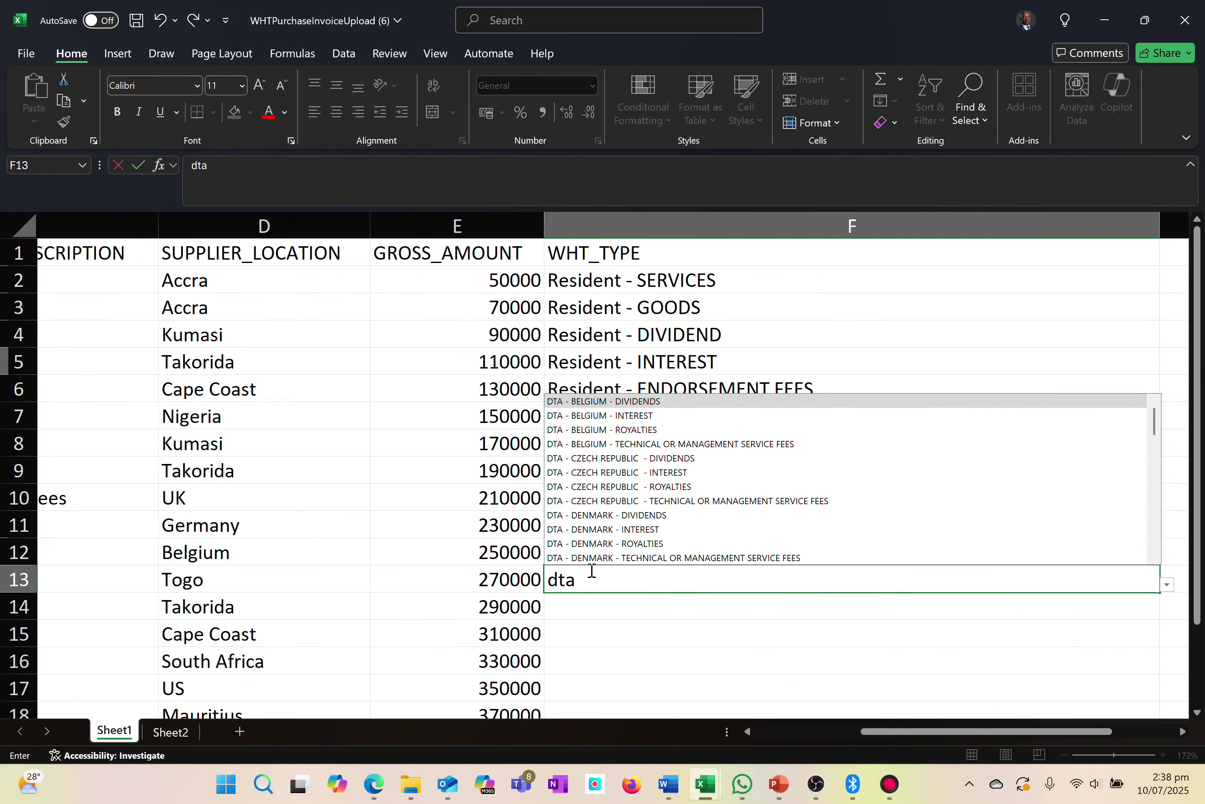
{"action": "left_click", "coordinate": [612, 528]}
{"action": "left_click", "coordinate": [591, 619]}
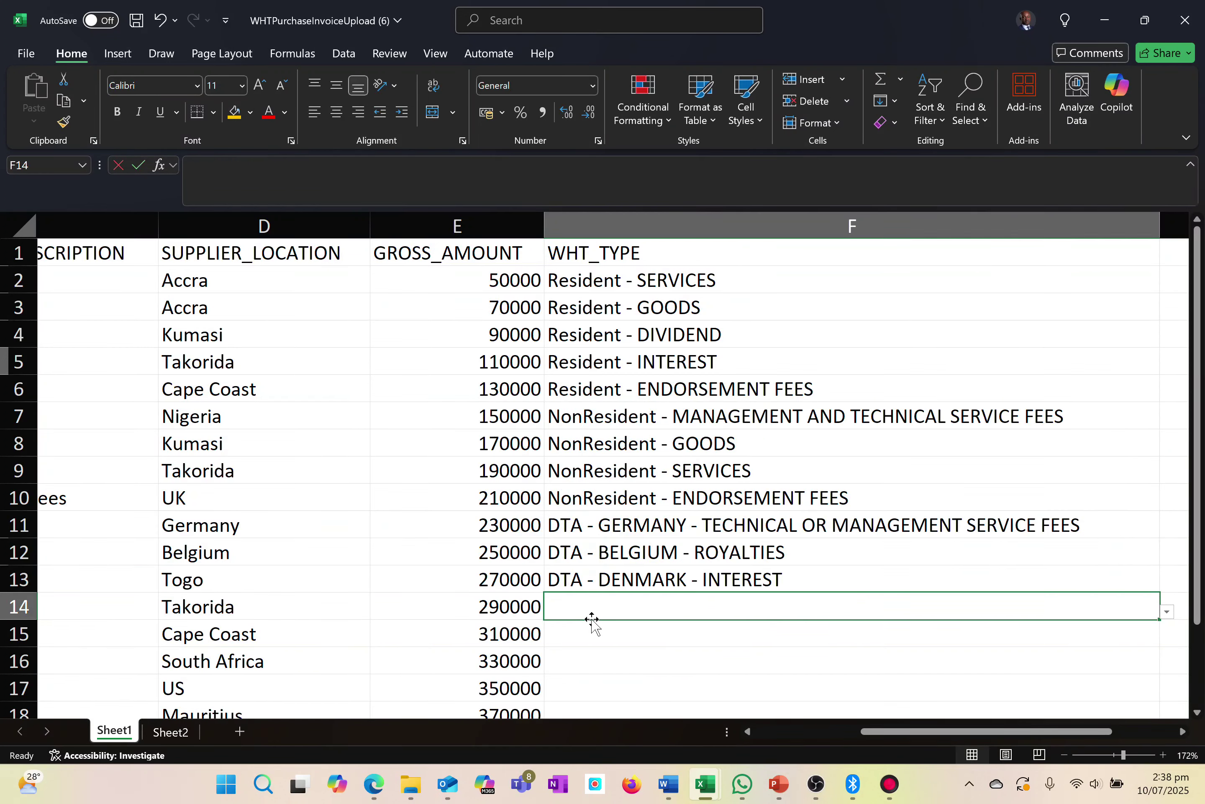
{"action": "type", "text": "dt"}
{"action": "scroll", "coordinate": [669, 585], "scroll_direction": "down", "scroll_amount": 4}
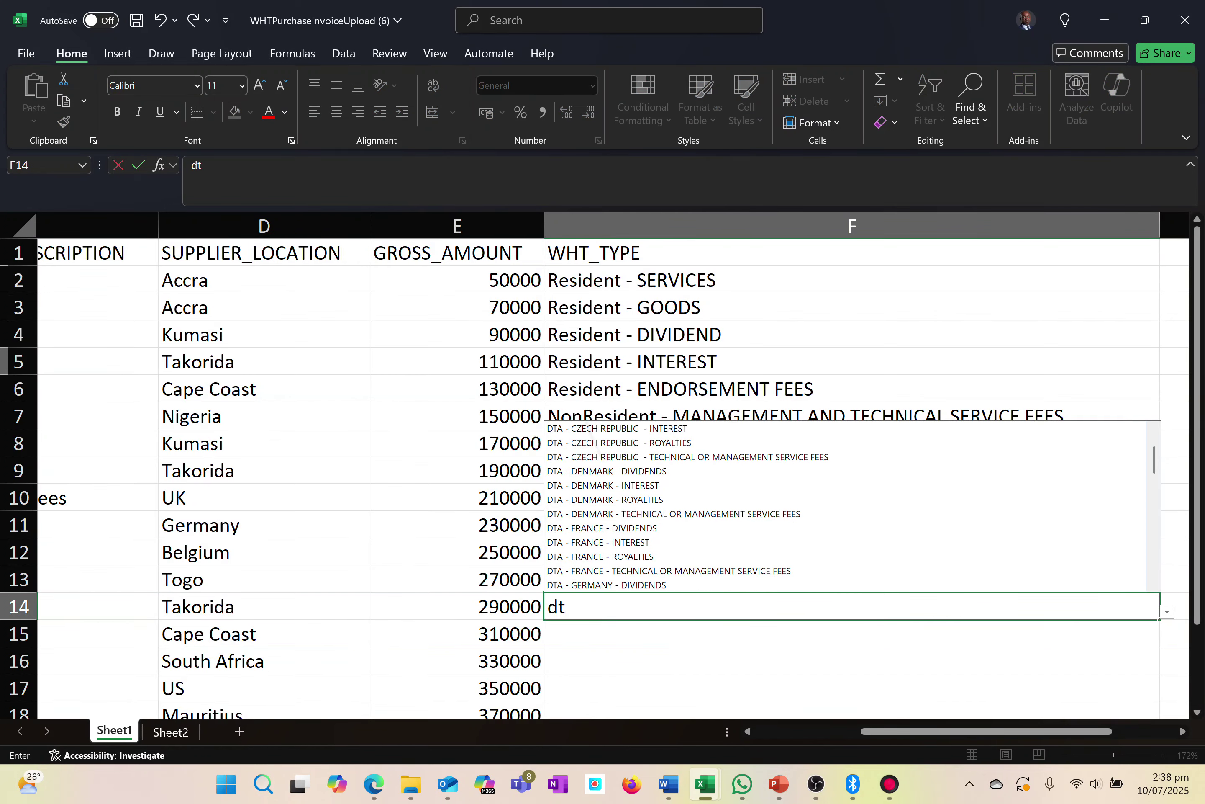
{"action": "scroll", "coordinate": [667, 550], "scroll_direction": "down", "scroll_amount": 12}
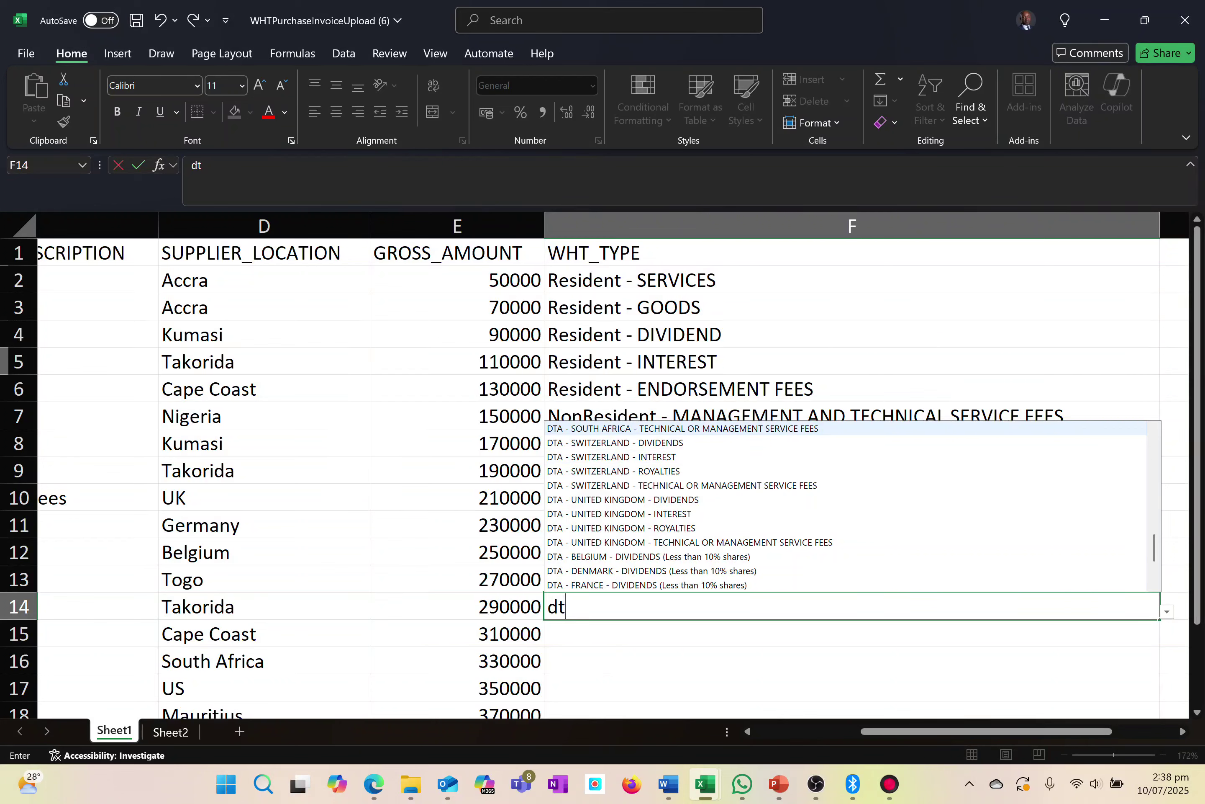
{"action": "scroll", "coordinate": [628, 428], "scroll_direction": "up", "scroll_amount": 1}
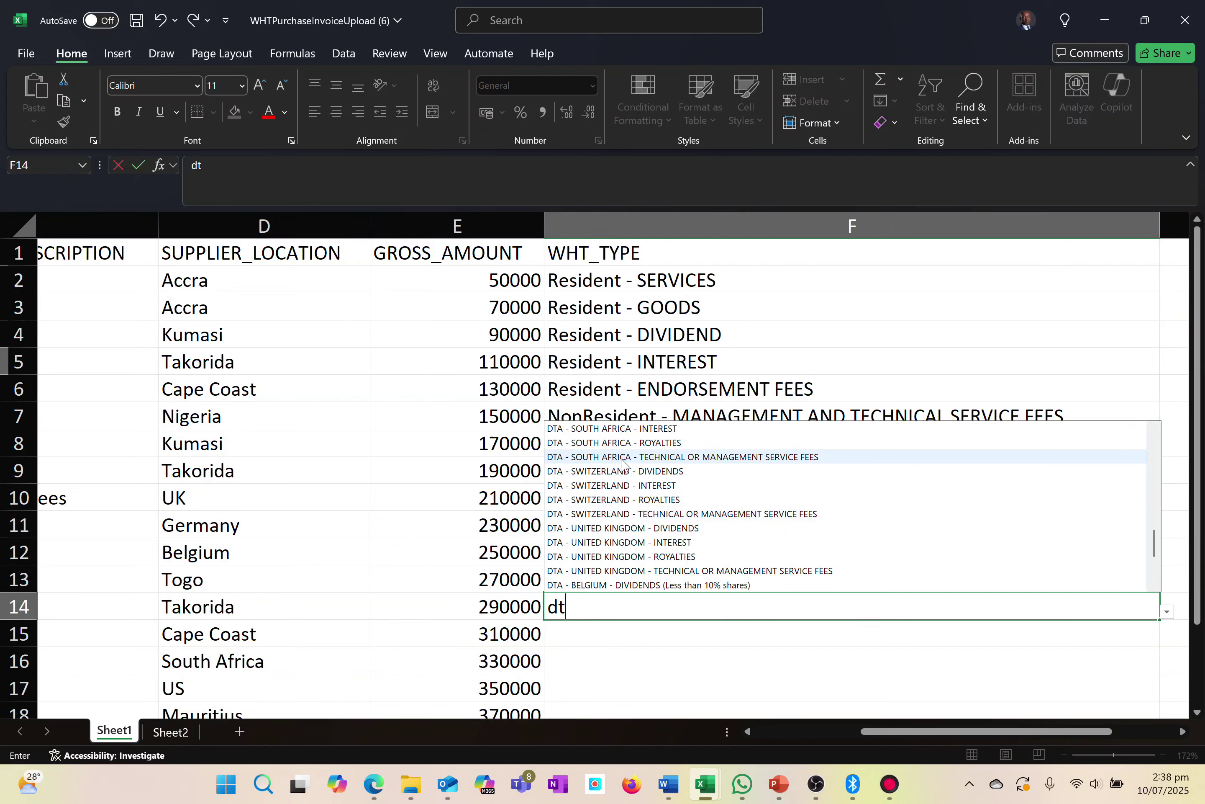
{"action": "left_click", "coordinate": [615, 442]}
{"action": "key", "text": "Return"}
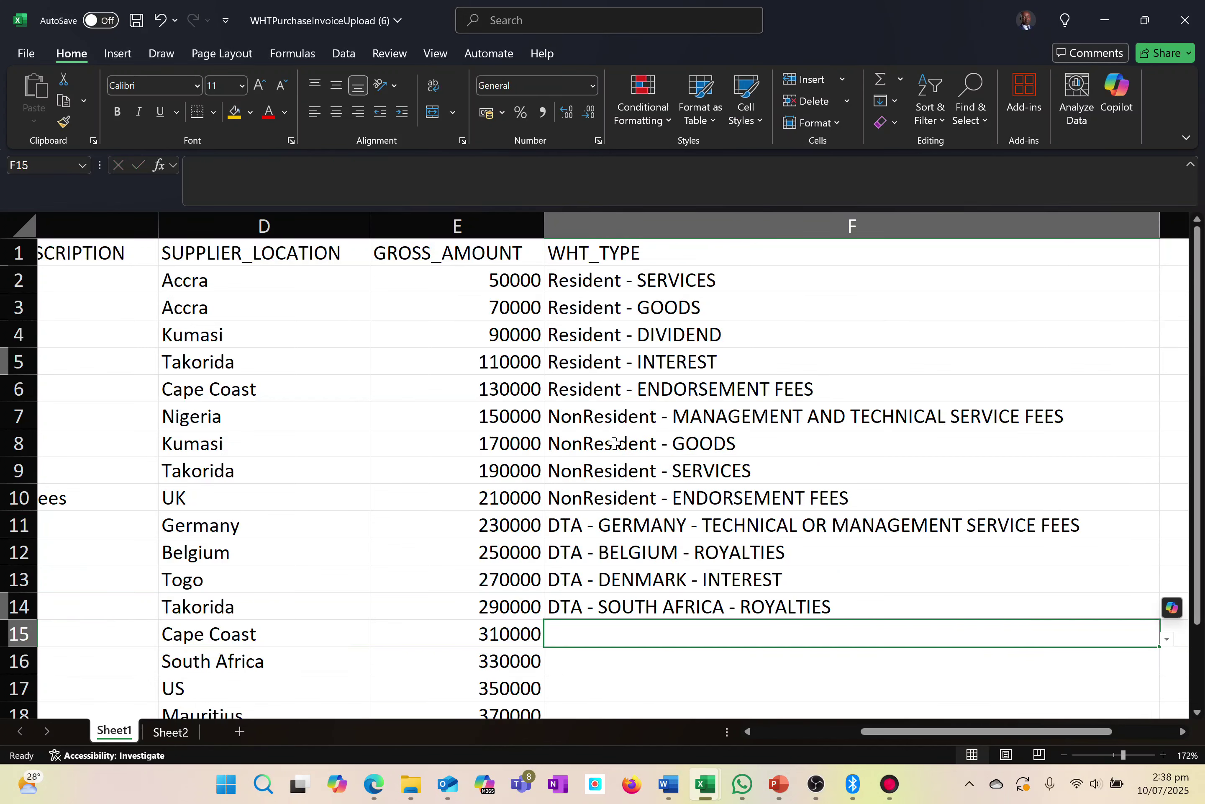
- Set the WHT type in F15 to DTA - SOUTH AFRICA - DIVIDENDS (less than 10% shares)
{"action": "type", "text": "dt"}
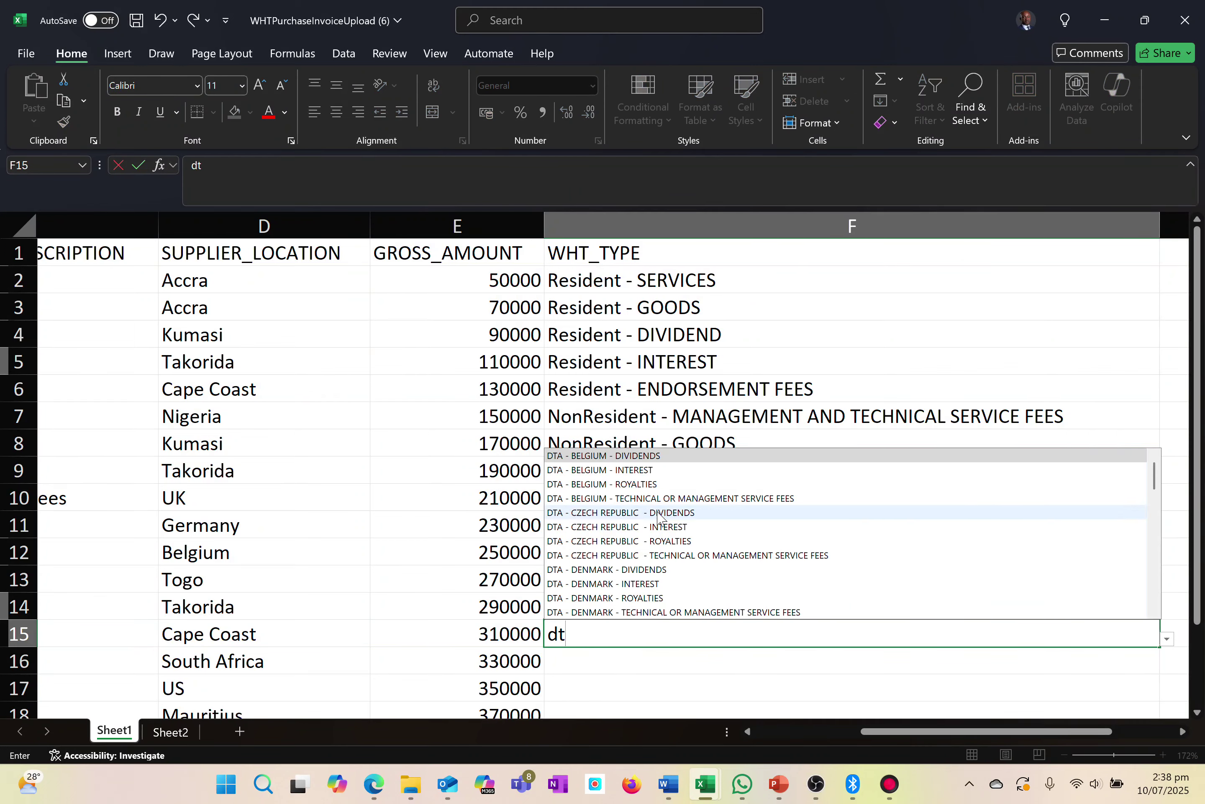
{"action": "scroll", "coordinate": [634, 493], "scroll_direction": "down", "scroll_amount": 15}
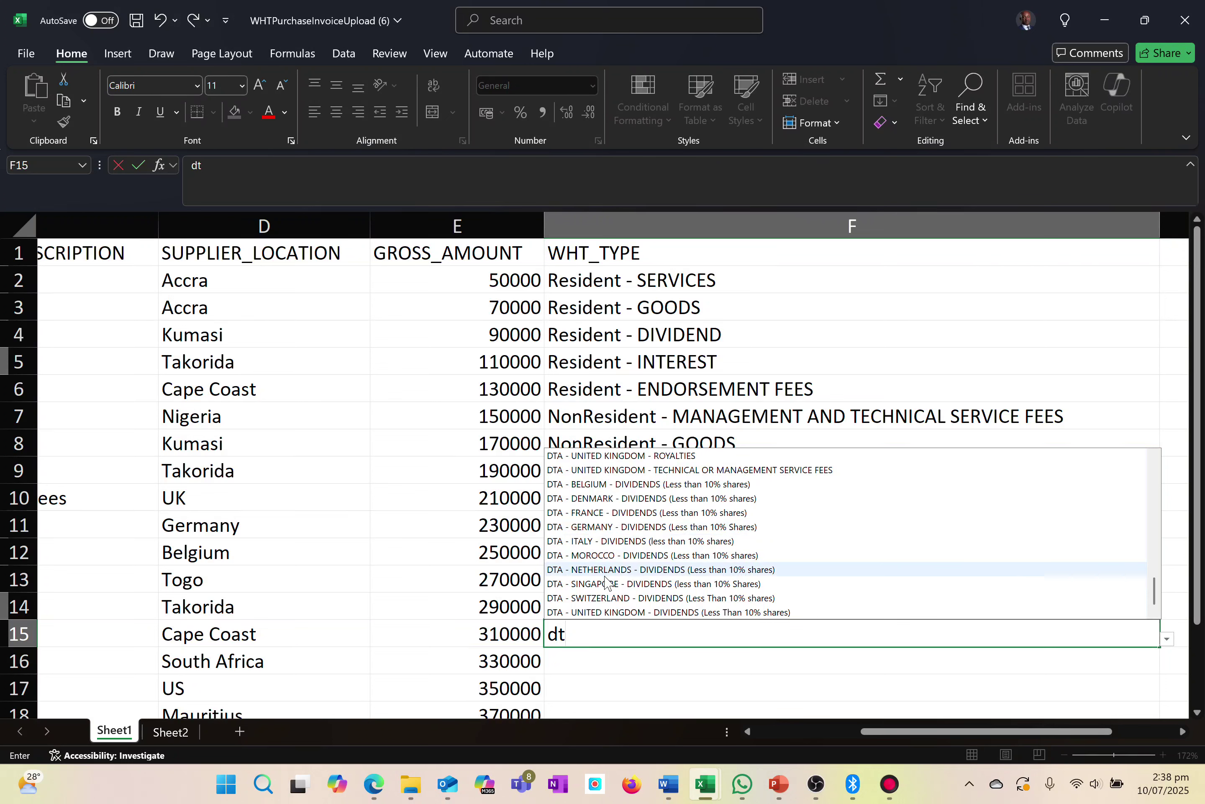
{"action": "scroll", "coordinate": [605, 581], "scroll_direction": "up", "scroll_amount": 2}
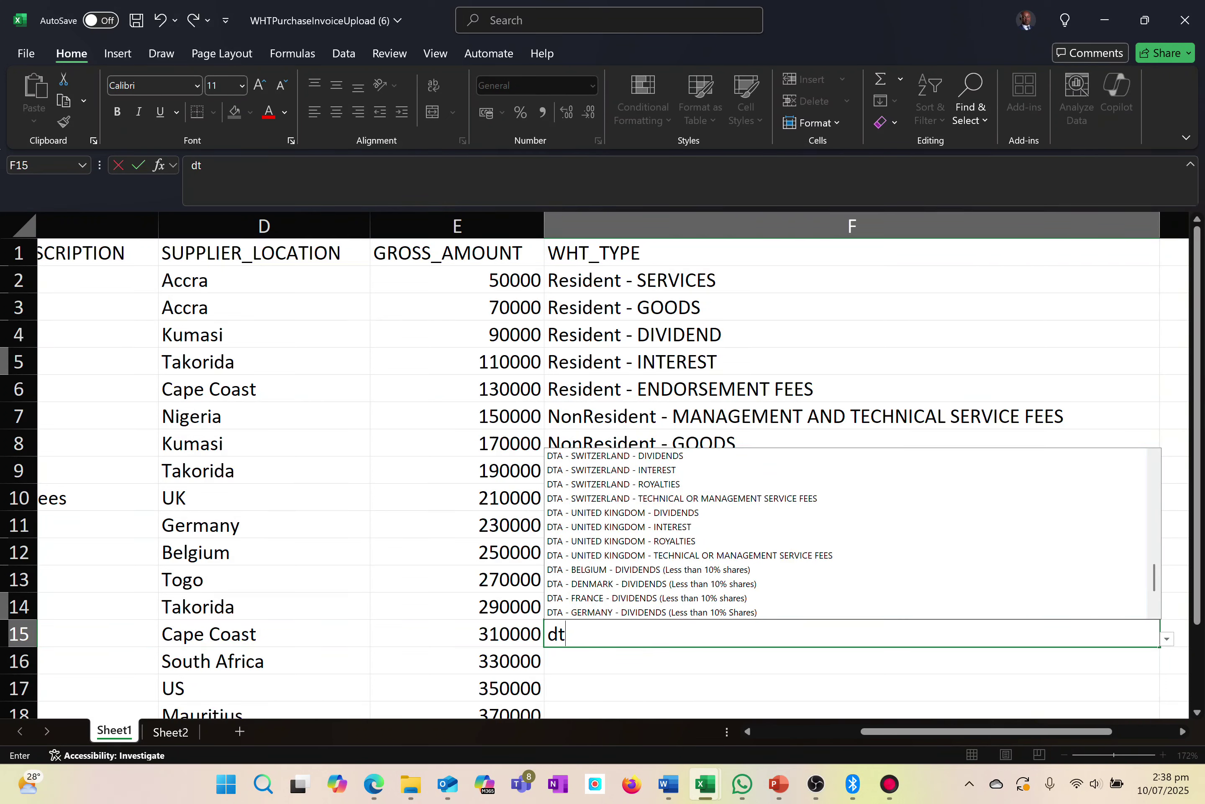
{"action": "scroll", "coordinate": [606, 581], "scroll_direction": "up", "scroll_amount": 1}
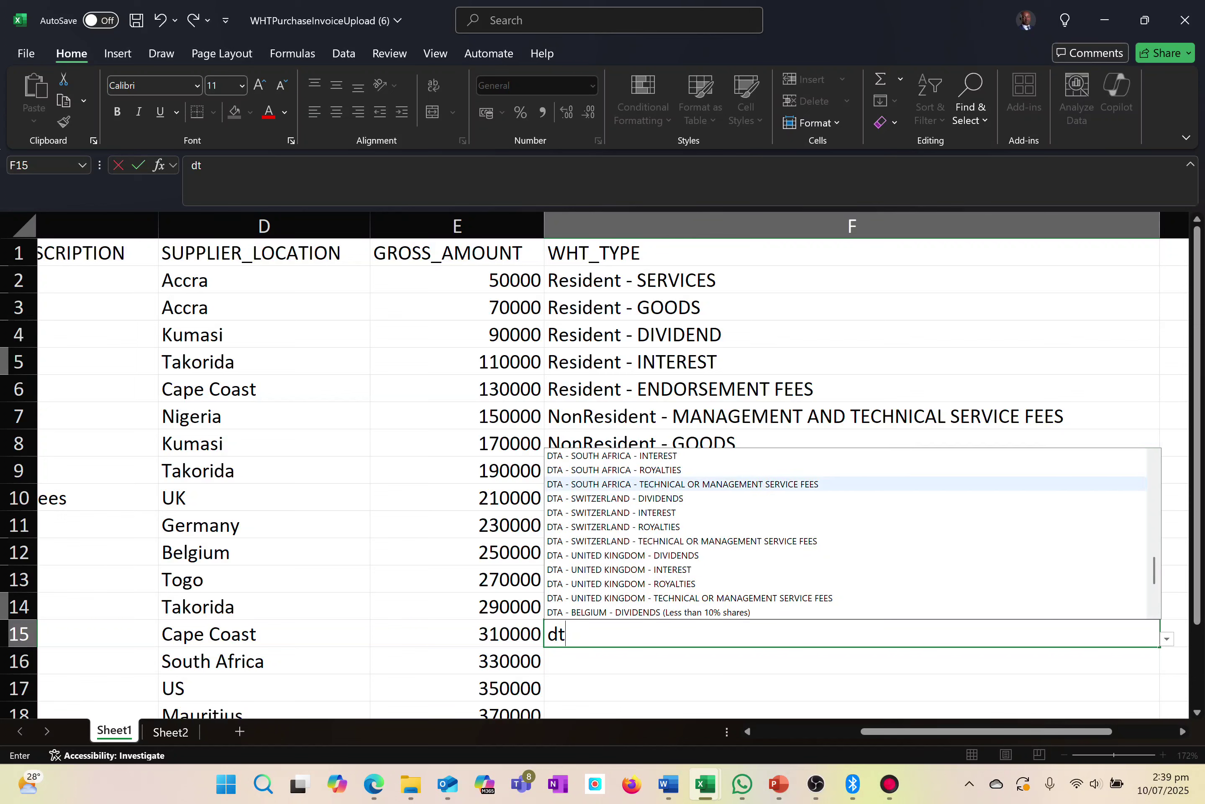
{"action": "scroll", "coordinate": [643, 500], "scroll_direction": "up", "scroll_amount": 2}
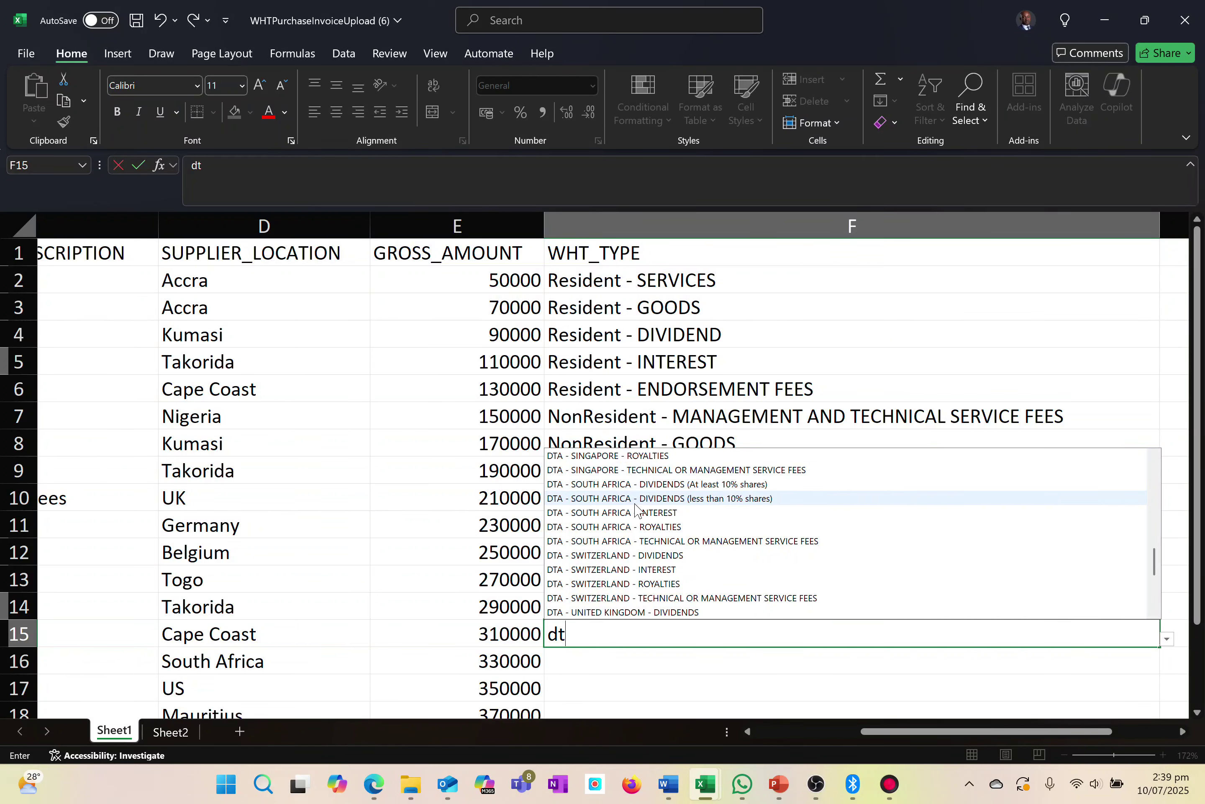
{"action": "left_click", "coordinate": [638, 499]}
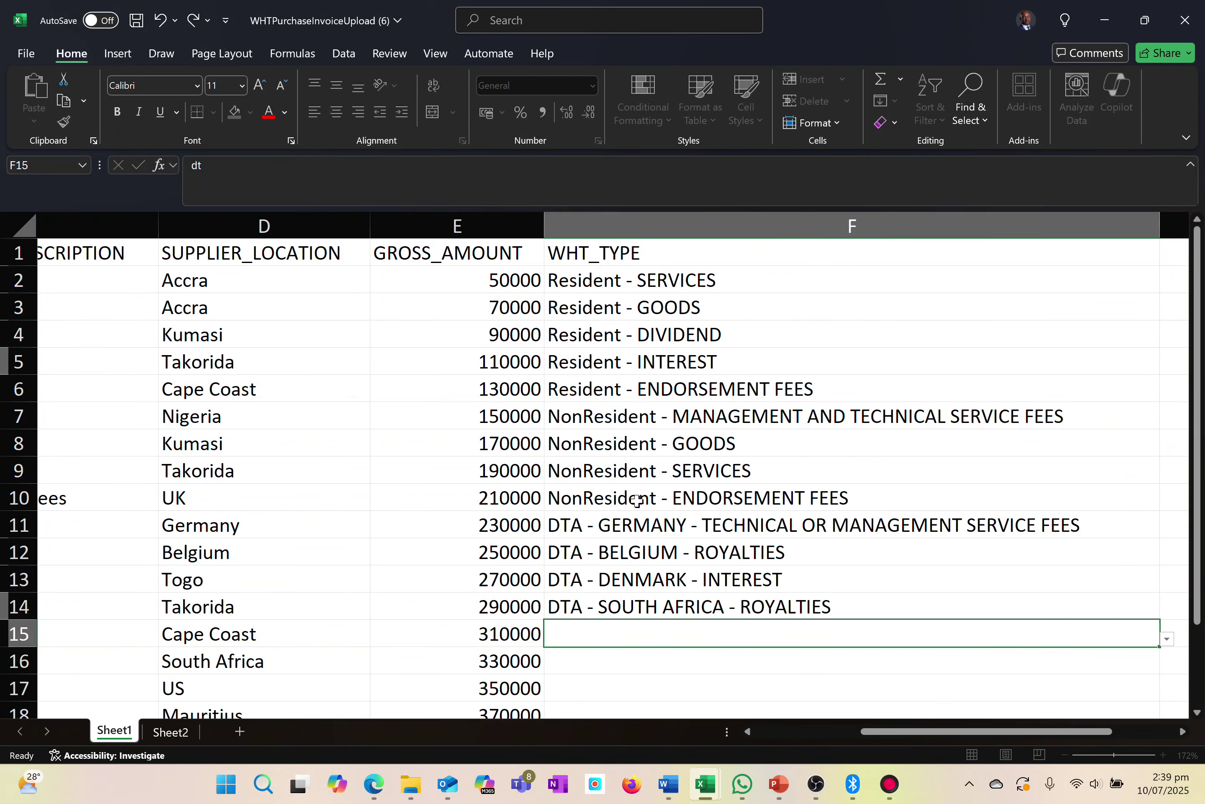
- Copy the South Africa dividends WHT type from F15 into F16
{"action": "left_click", "coordinate": [570, 669]}
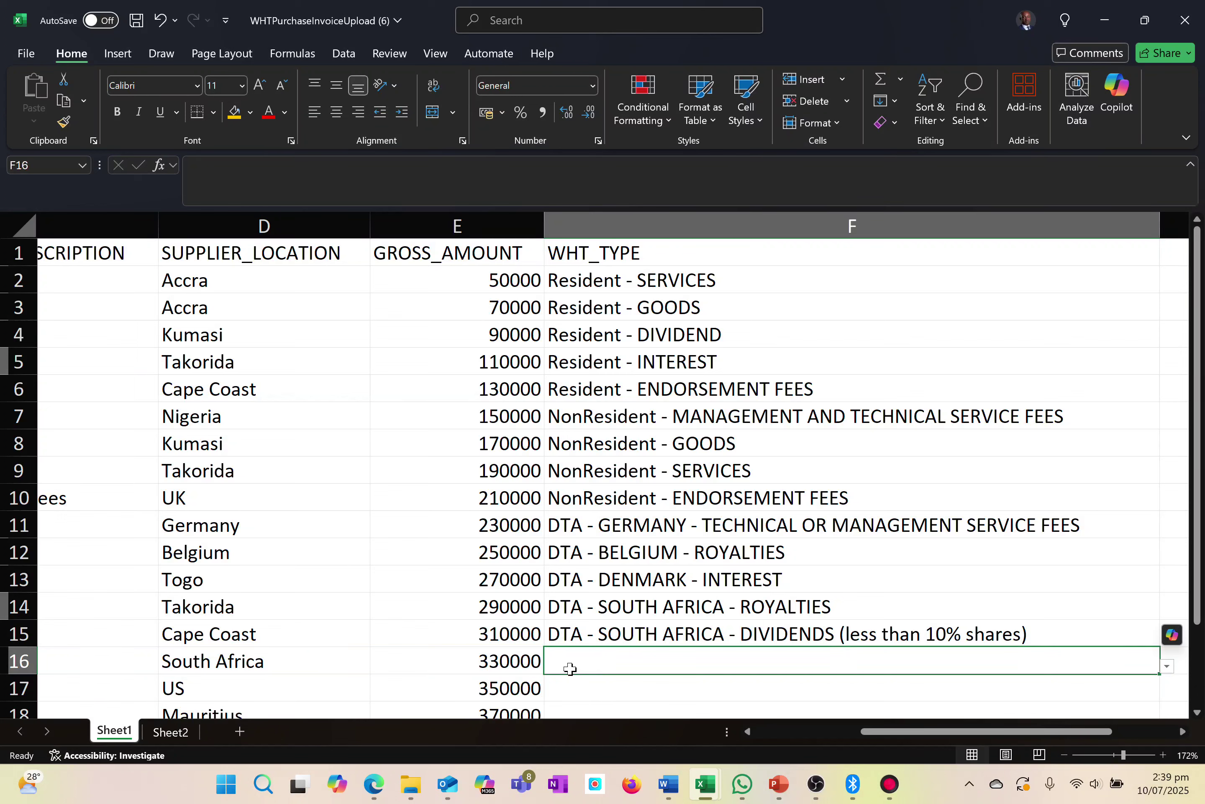
{"action": "key", "text": "Up"}
{"action": "key", "text": "ctrl+c"}
{"action": "key", "text": "Down"}
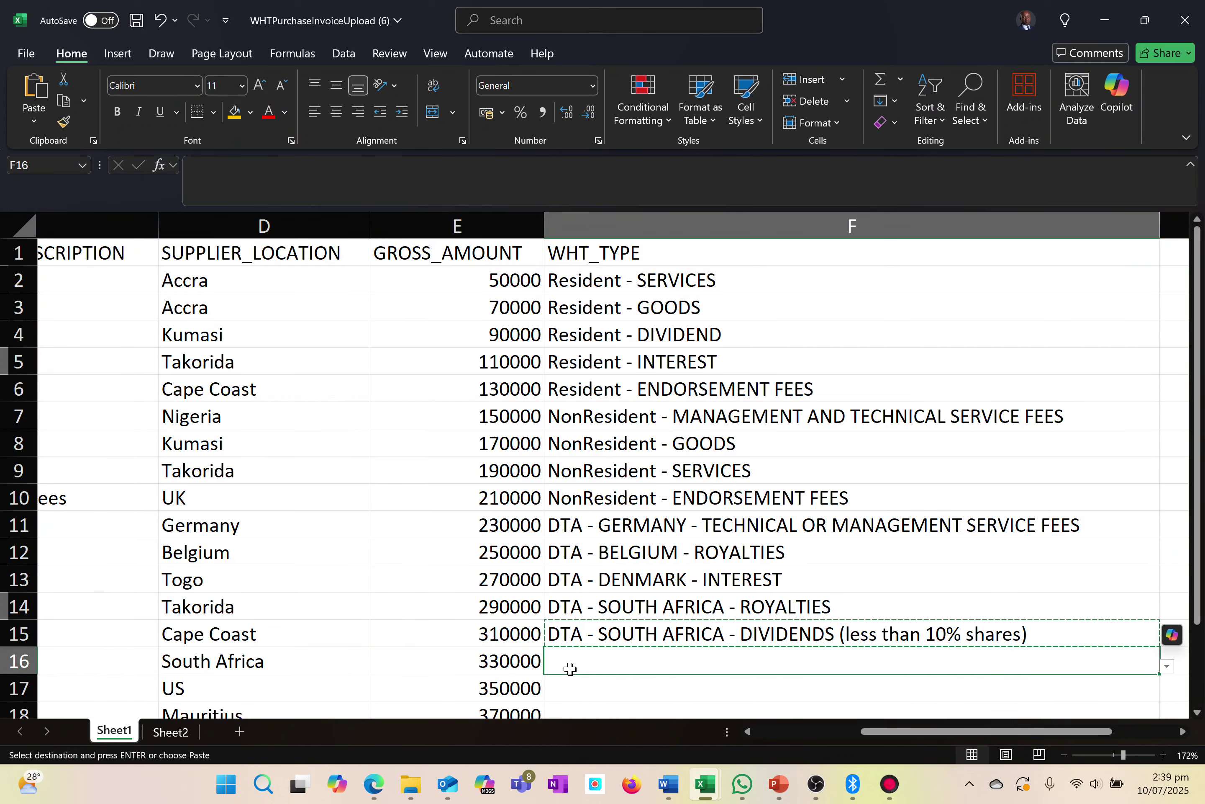
{"action": "key", "text": "Return"}
- Change the WHT type in F15, the Cape Coast row, to Resident - SERVICES
{"action": "left_click", "coordinate": [561, 640]}
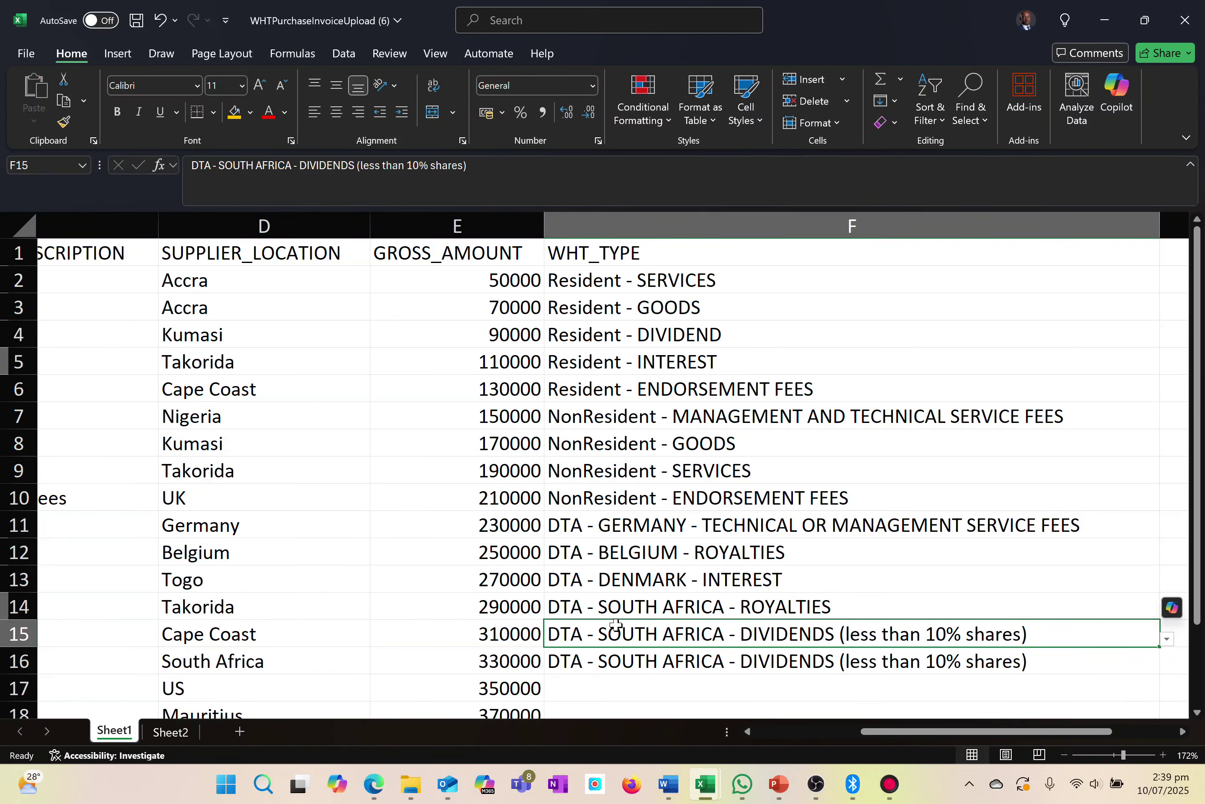
{"action": "type", "text": "R"}
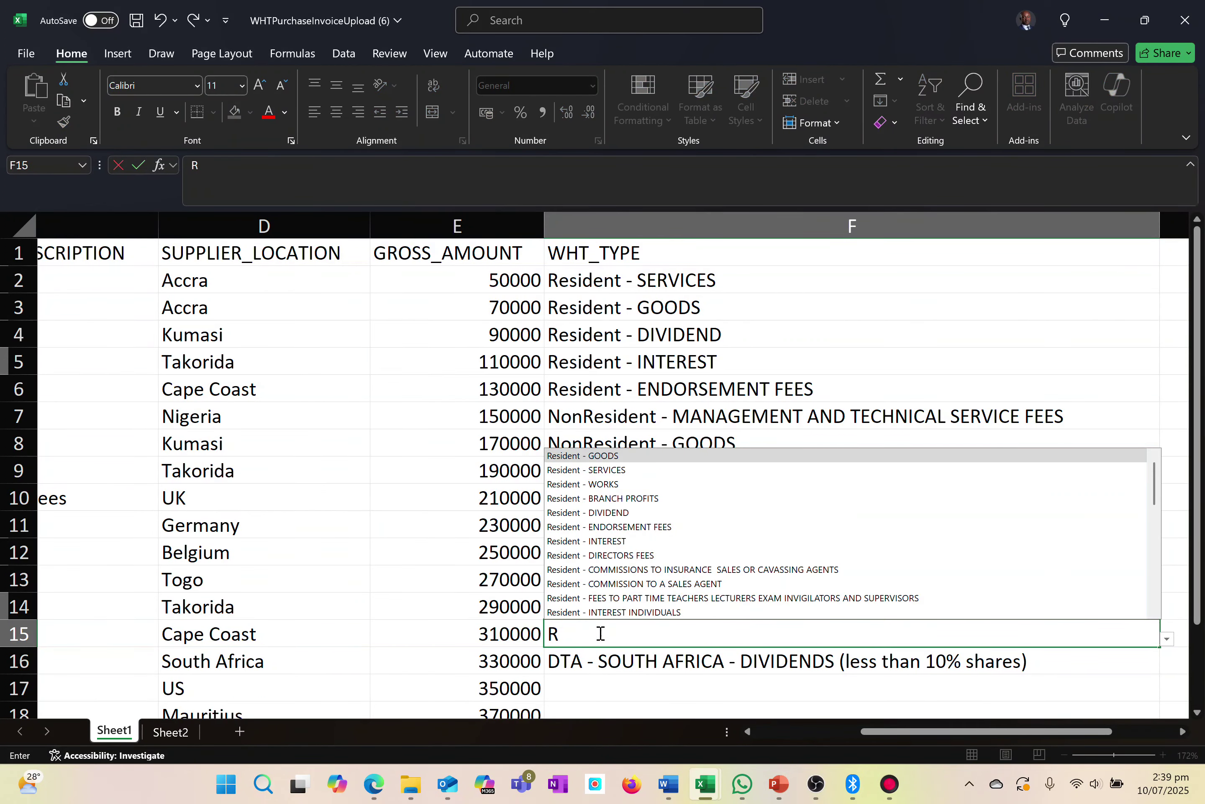
{"action": "left_click", "coordinate": [606, 470]}
- Set the WHT type in F17, the US row, to NonResident - SERVICES
{"action": "key", "text": "Down"}
{"action": "key", "text": "Down"}
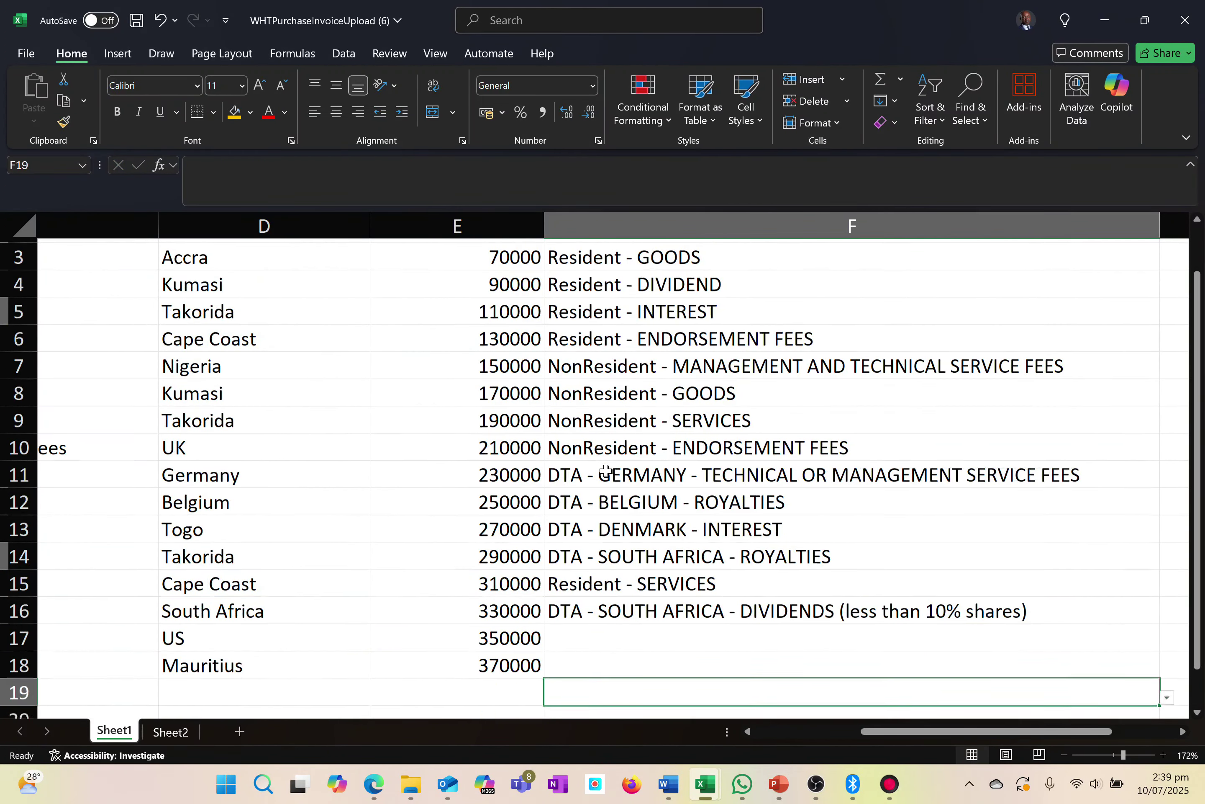
{"action": "scroll", "coordinate": [606, 470], "scroll_direction": "down", "scroll_amount": 1}
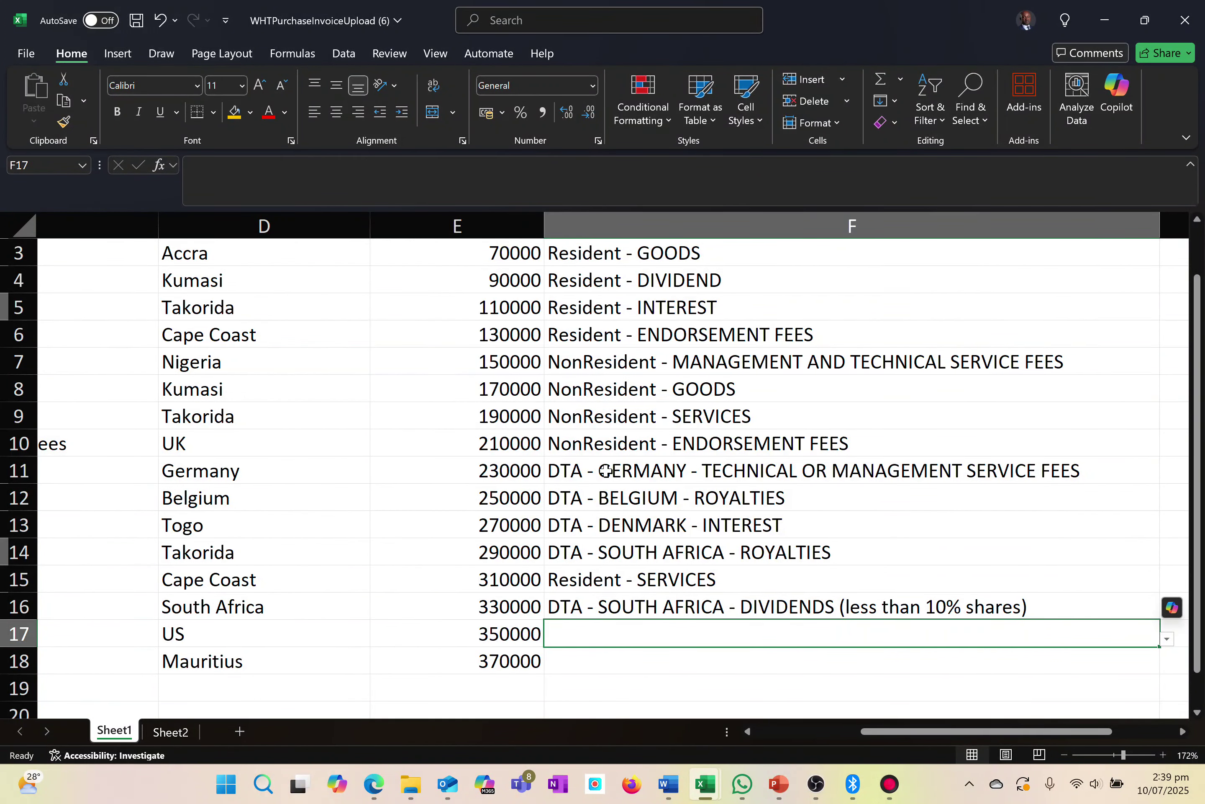
{"action": "type", "text": "N"}
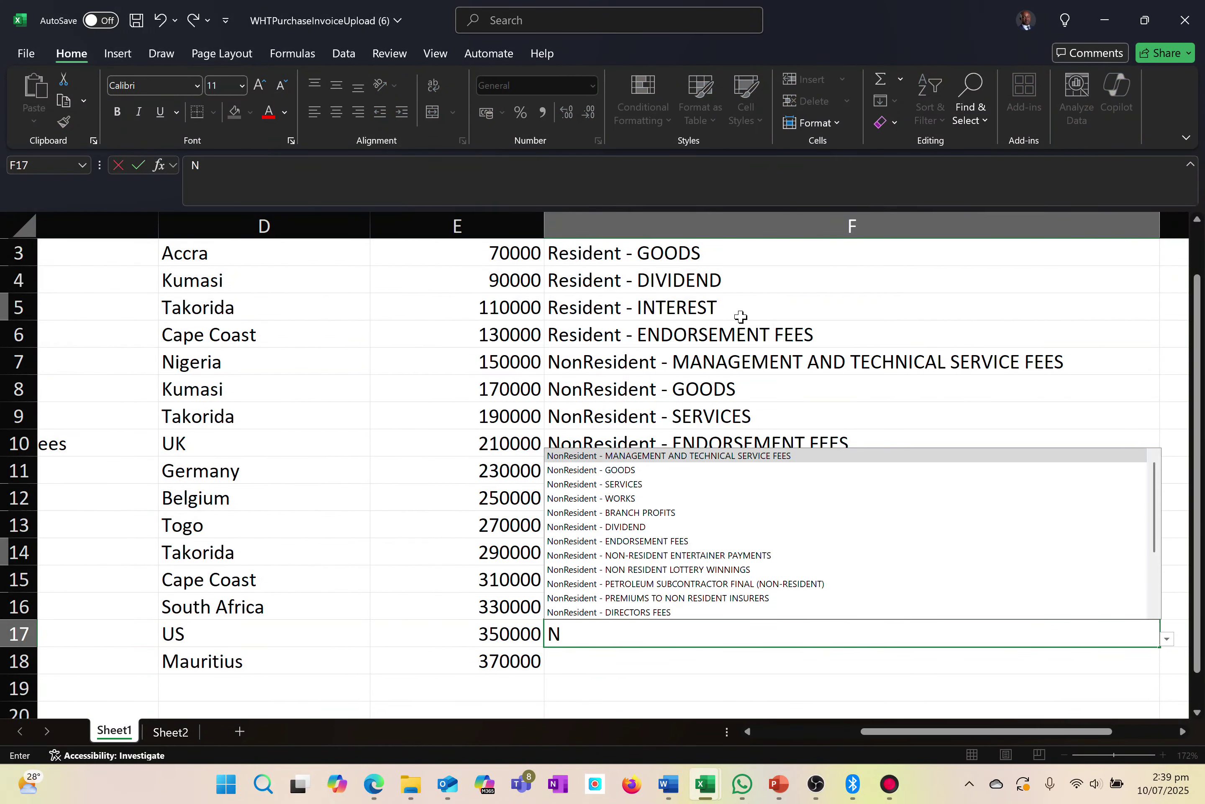
{"action": "left_click", "coordinate": [624, 484]}
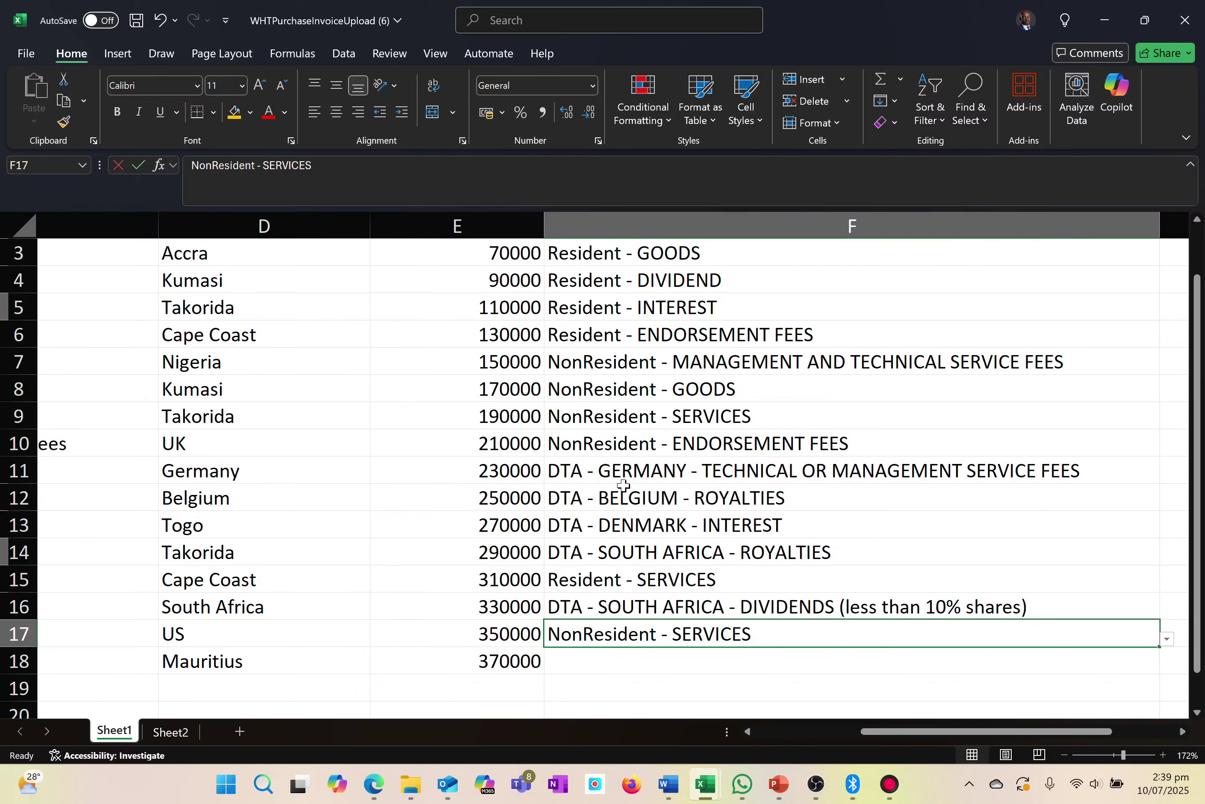
- Review the options containing N for F17 and set its WHT type to NonResident - GOODS
{"action": "type", "text": "N"}
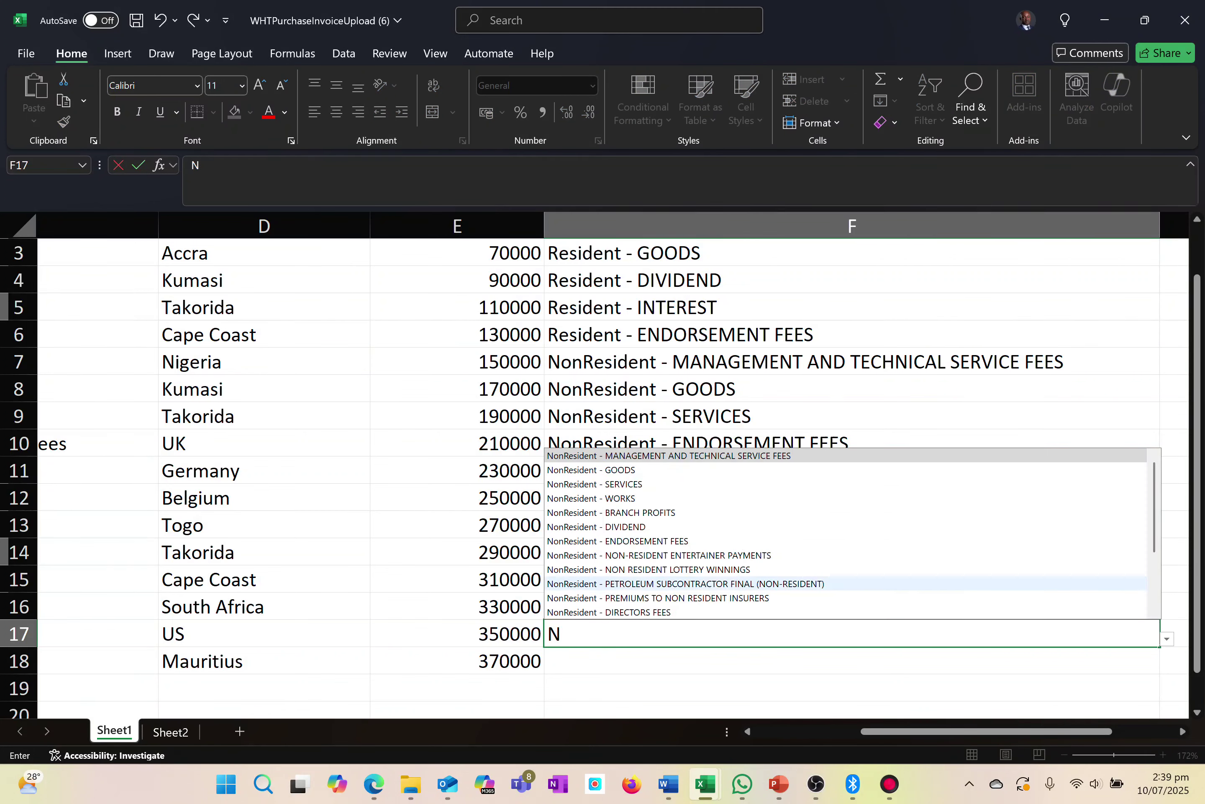
{"action": "scroll", "coordinate": [690, 544], "scroll_direction": "down", "scroll_amount": 2}
{"action": "scroll", "coordinate": [689, 544], "scroll_direction": "down", "scroll_amount": 2}
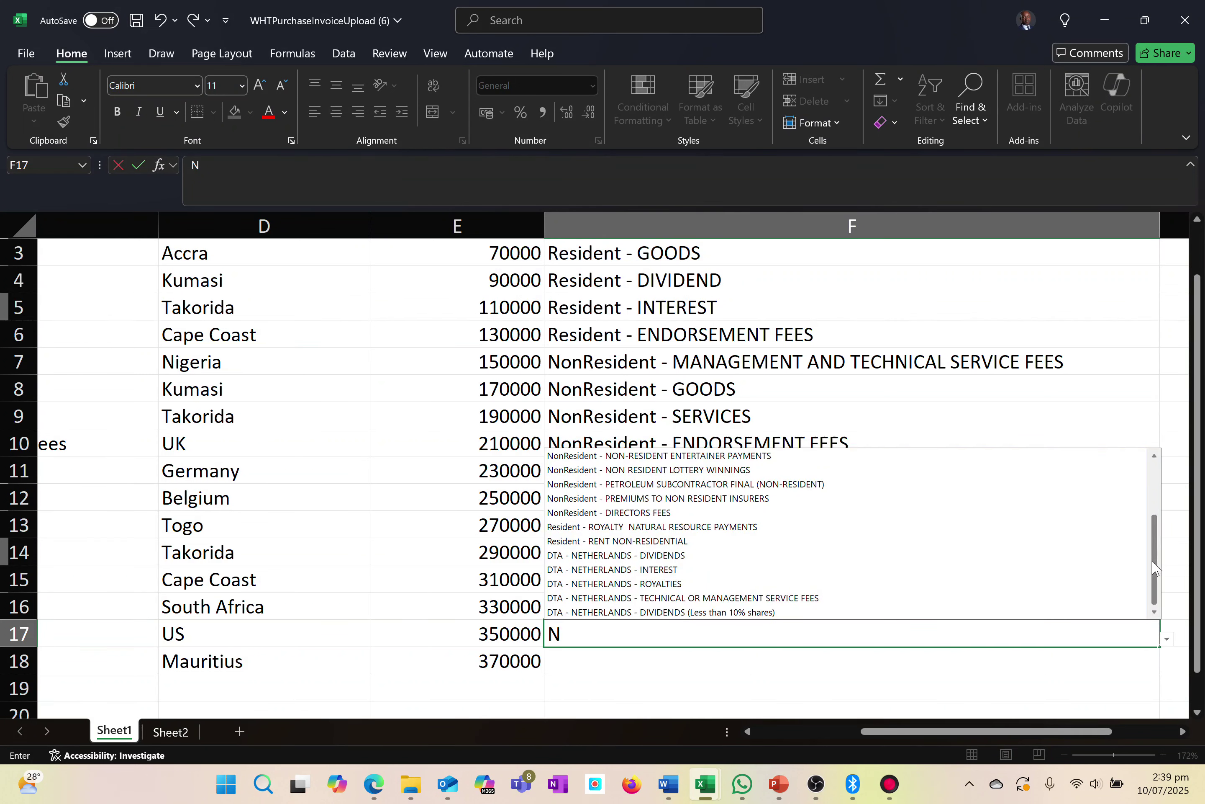
{"action": "left_click_drag", "start_coordinate": [1155, 567], "coordinate": [1159, 500]}
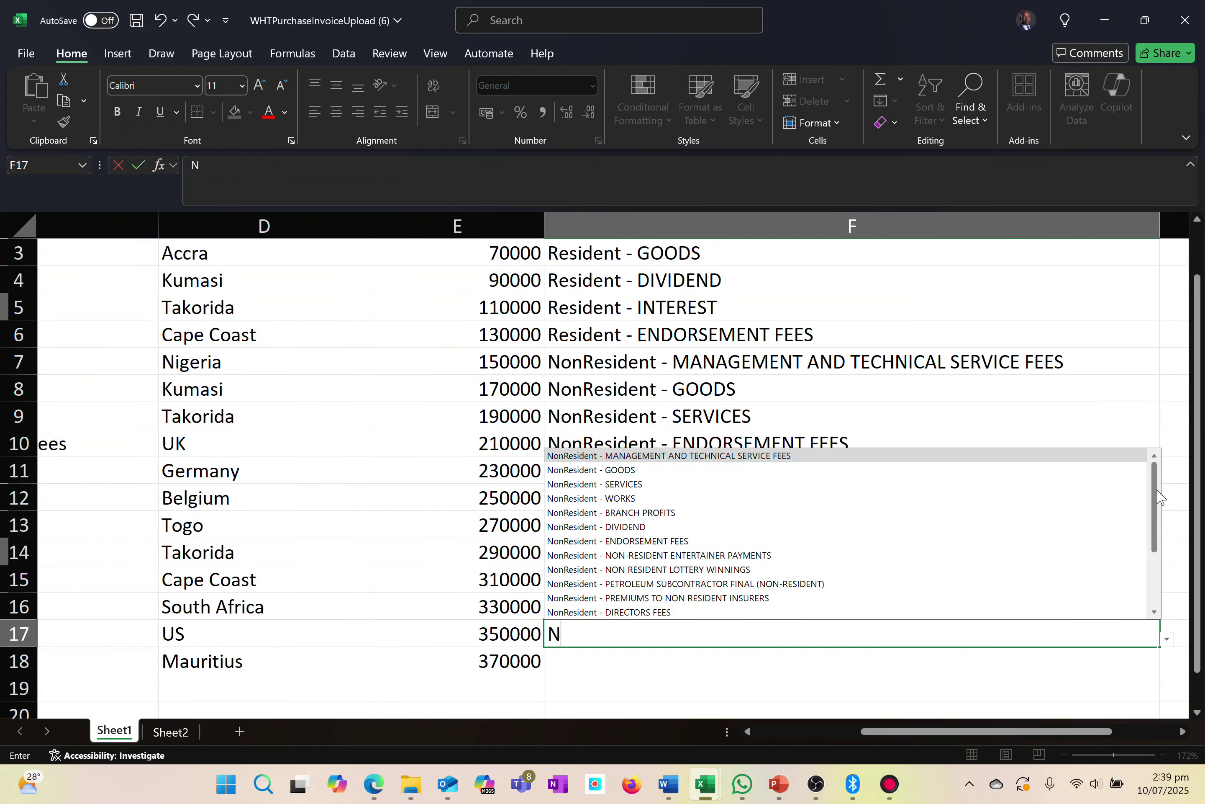
{"action": "left_click_drag", "start_coordinate": [1158, 508], "coordinate": [1147, 562]}
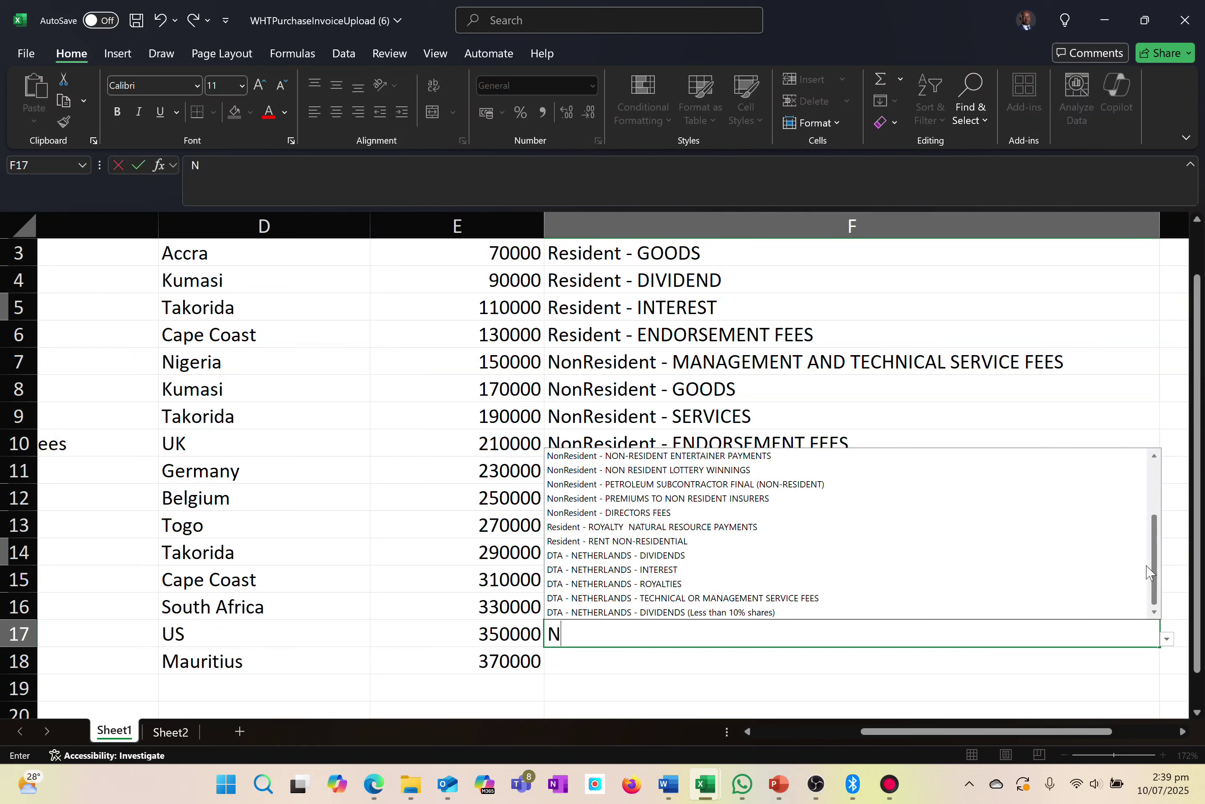
{"action": "left_click_drag", "start_coordinate": [1147, 565], "coordinate": [1148, 510]}
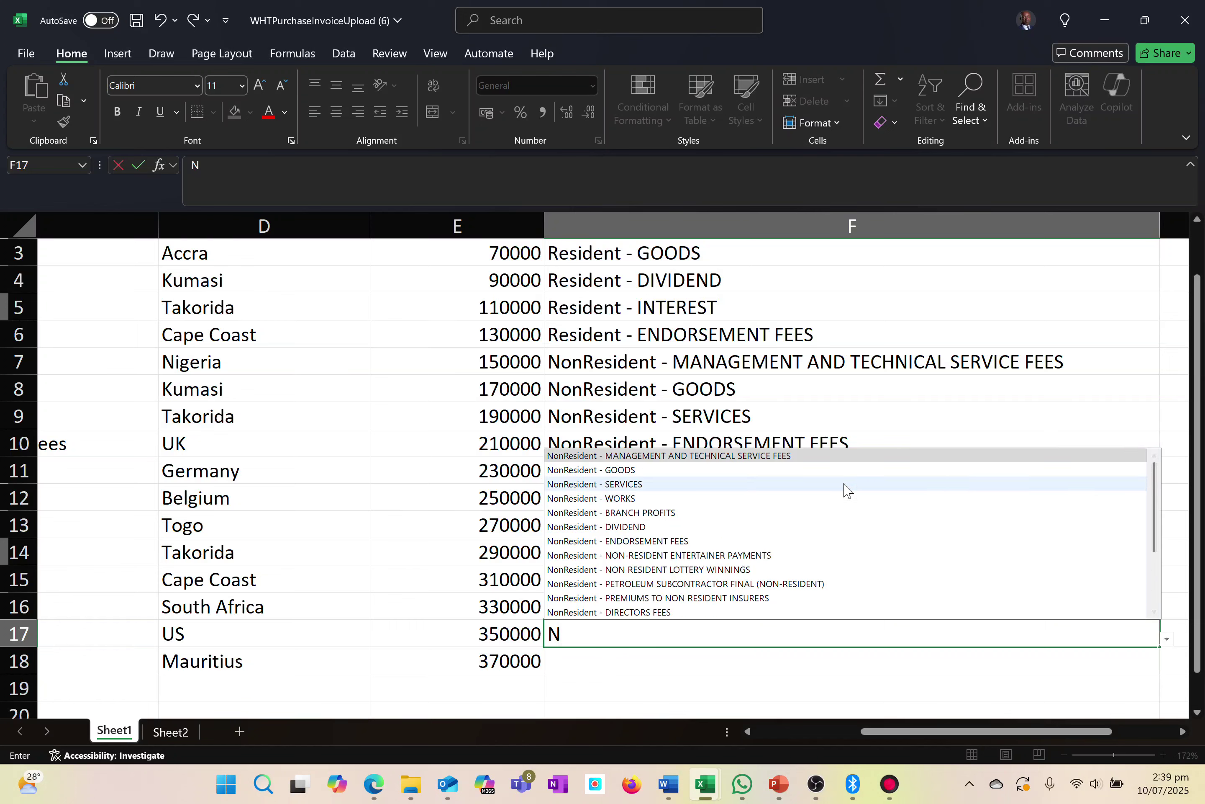
{"action": "left_click", "coordinate": [701, 471]}
- Set the WHT type in F18, the Mauritius row, to DTA - MAURITIUS - DIVIDENDS
{"action": "left_click", "coordinate": [577, 672]}
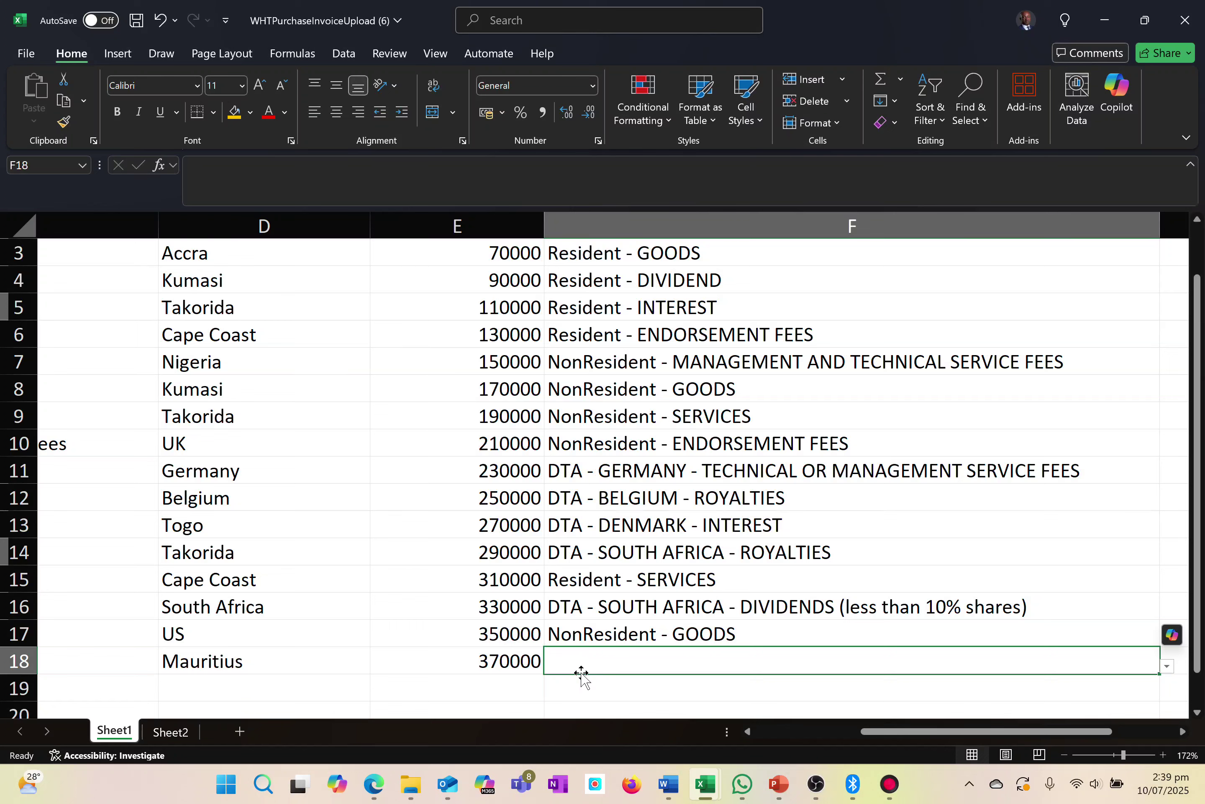
{"action": "type", "text": "dt"}
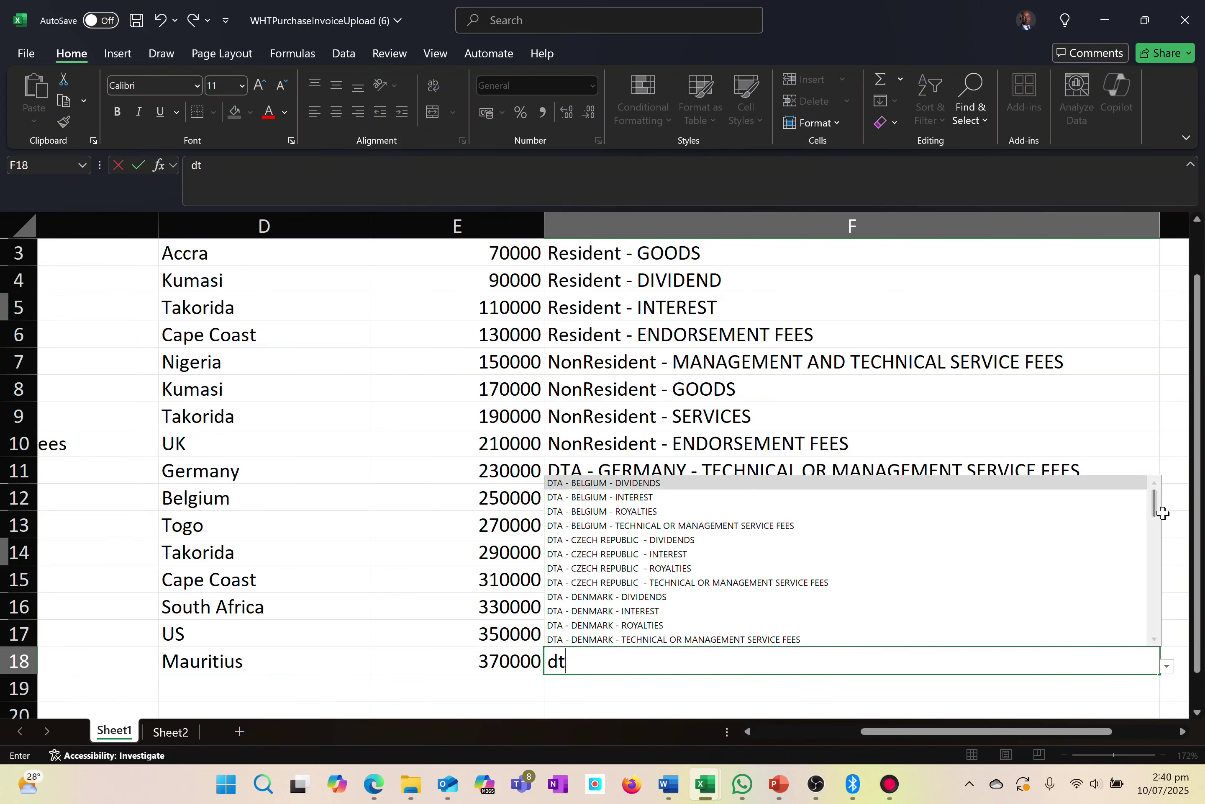
{"action": "left_click_drag", "start_coordinate": [1160, 500], "coordinate": [1145, 573]}
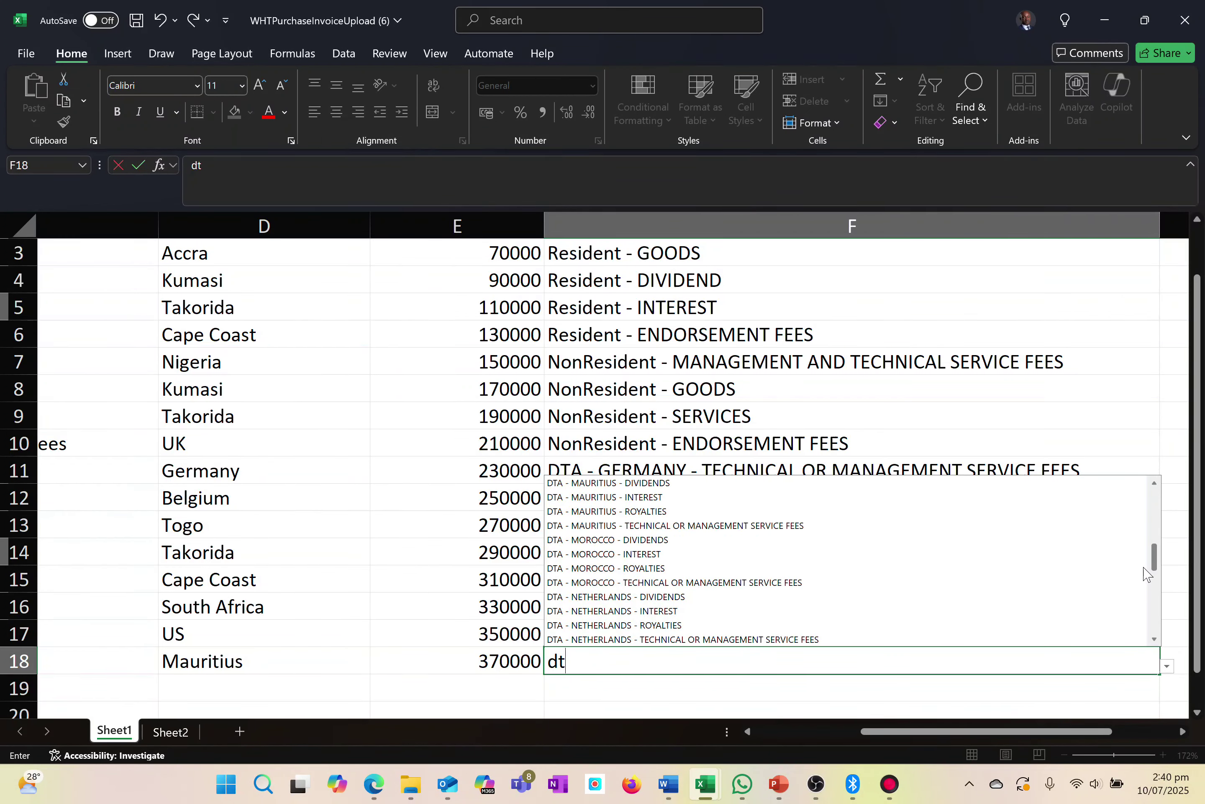
{"action": "left_click", "coordinate": [641, 486]}
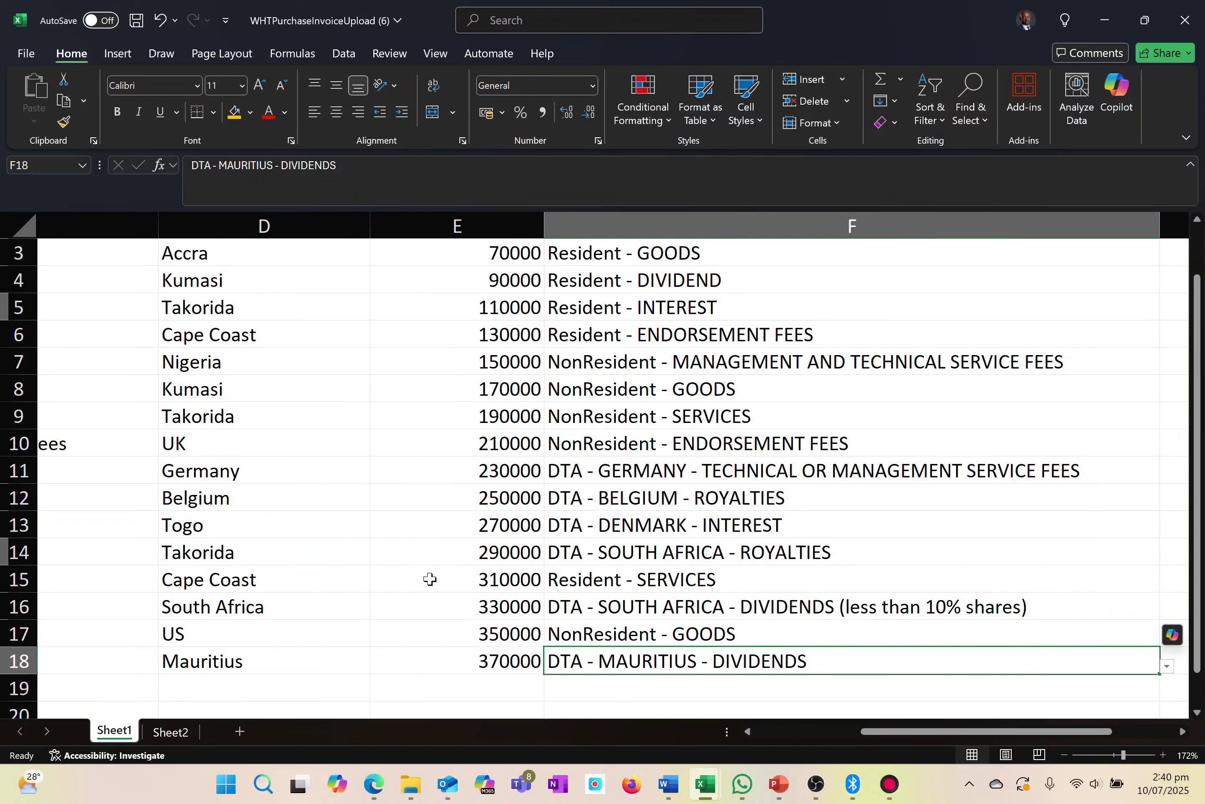
- Save the workbook, save a copy in Downloads as "WHTPurchaseInvoiceUpload (6) Test 2" in Excel Workbook format, and close it
{"action": "key", "text": "ctrl+s"}
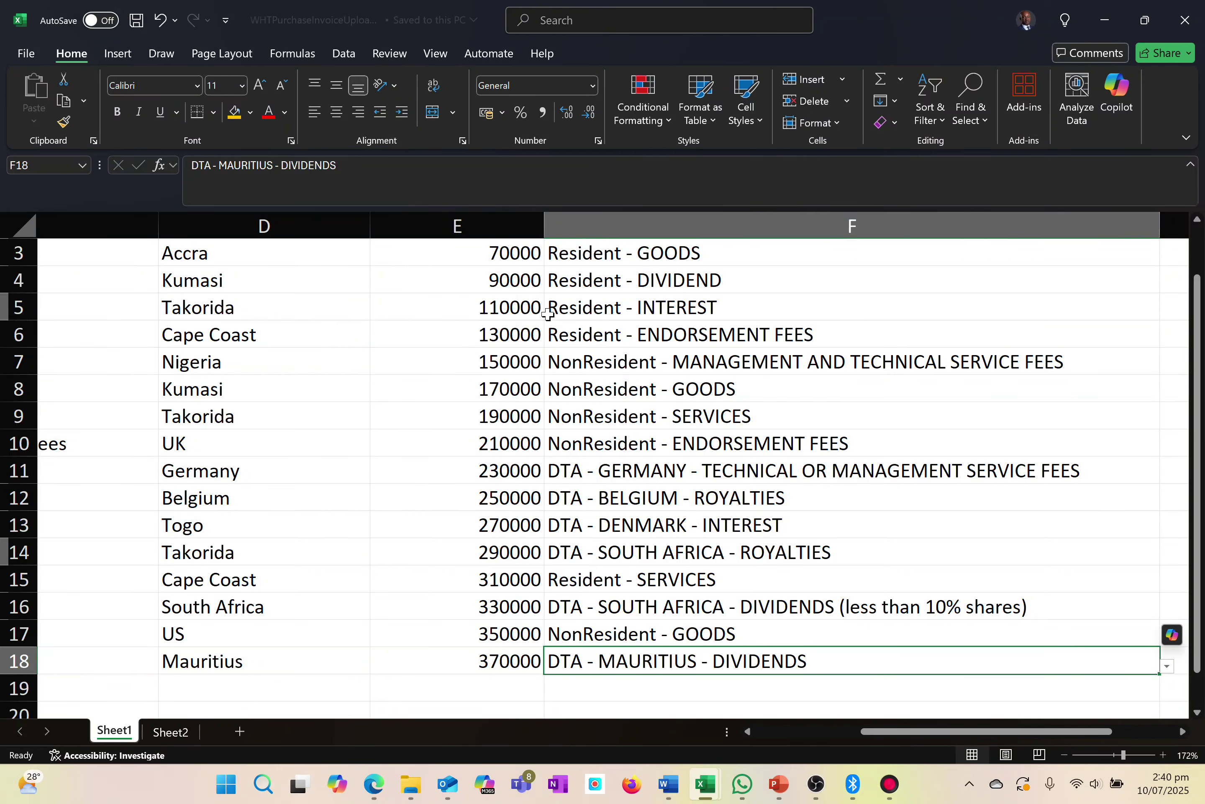
{"action": "left_click", "coordinate": [24, 50]}
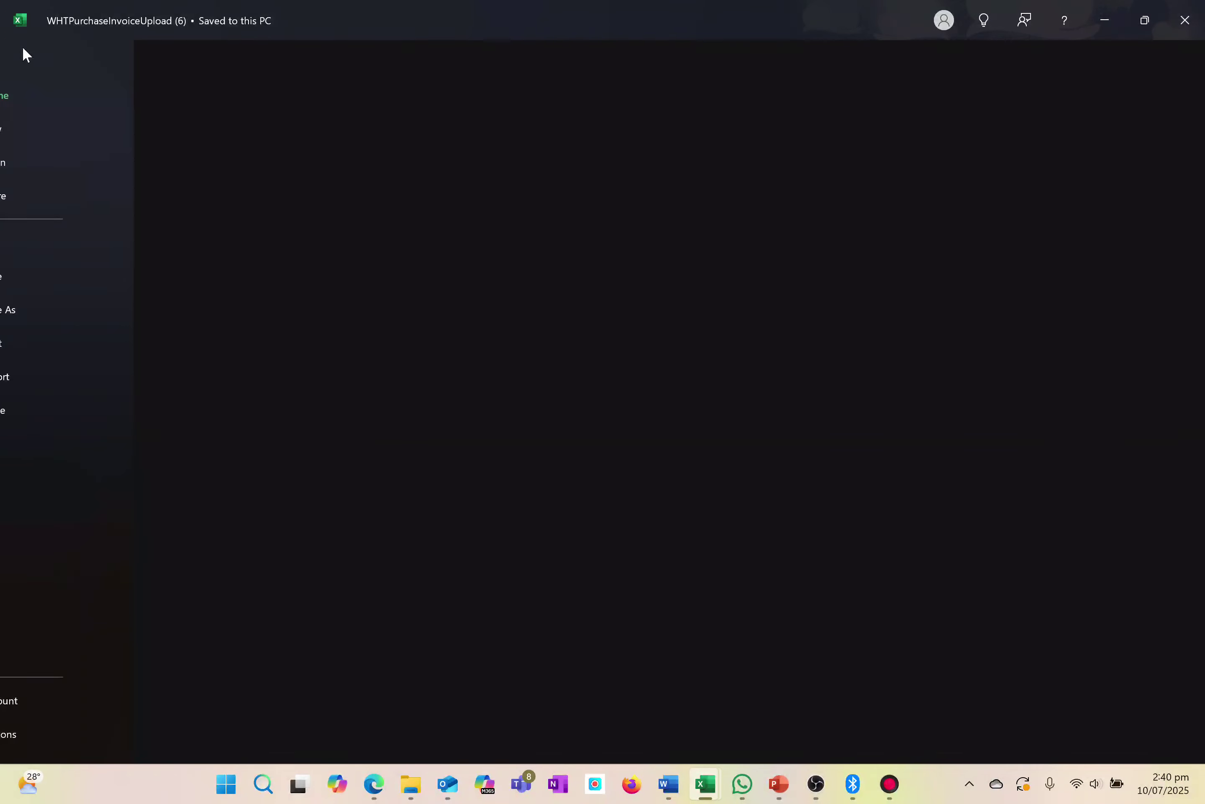
{"action": "left_click", "coordinate": [48, 313]}
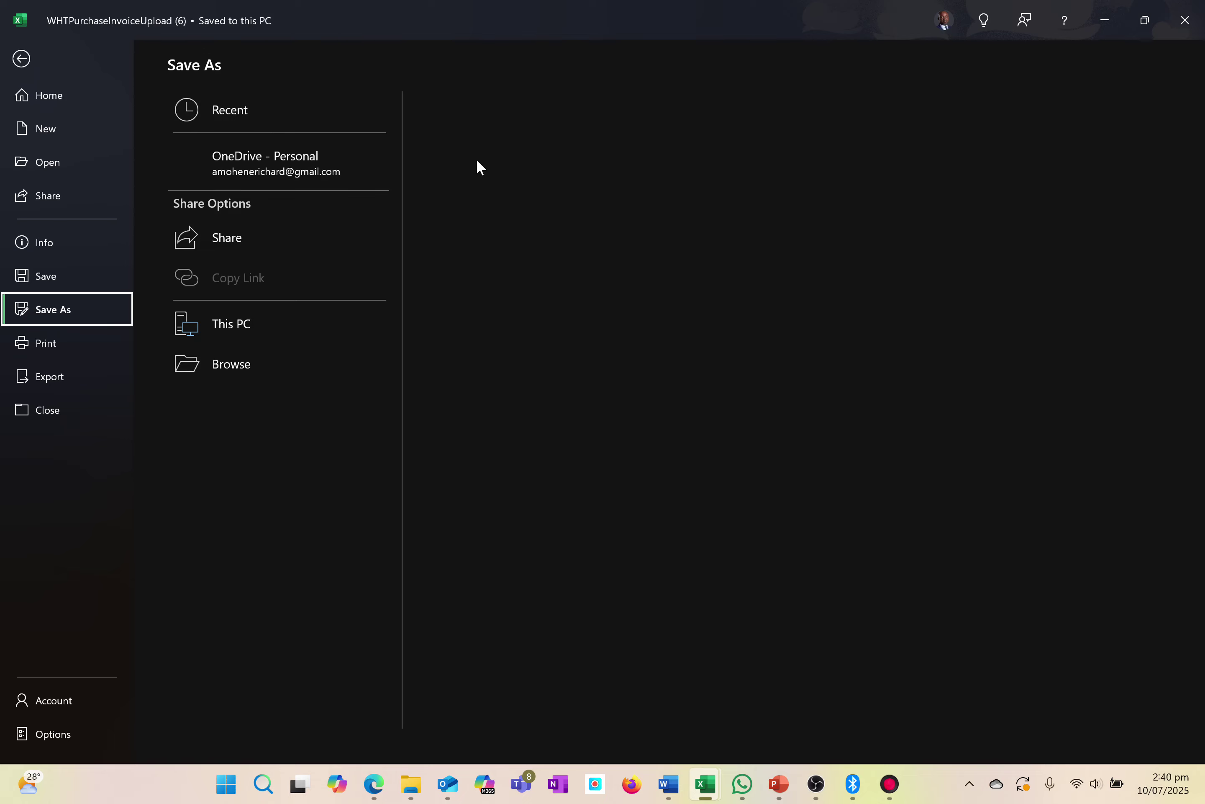
{"action": "left_click", "coordinate": [584, 128]}
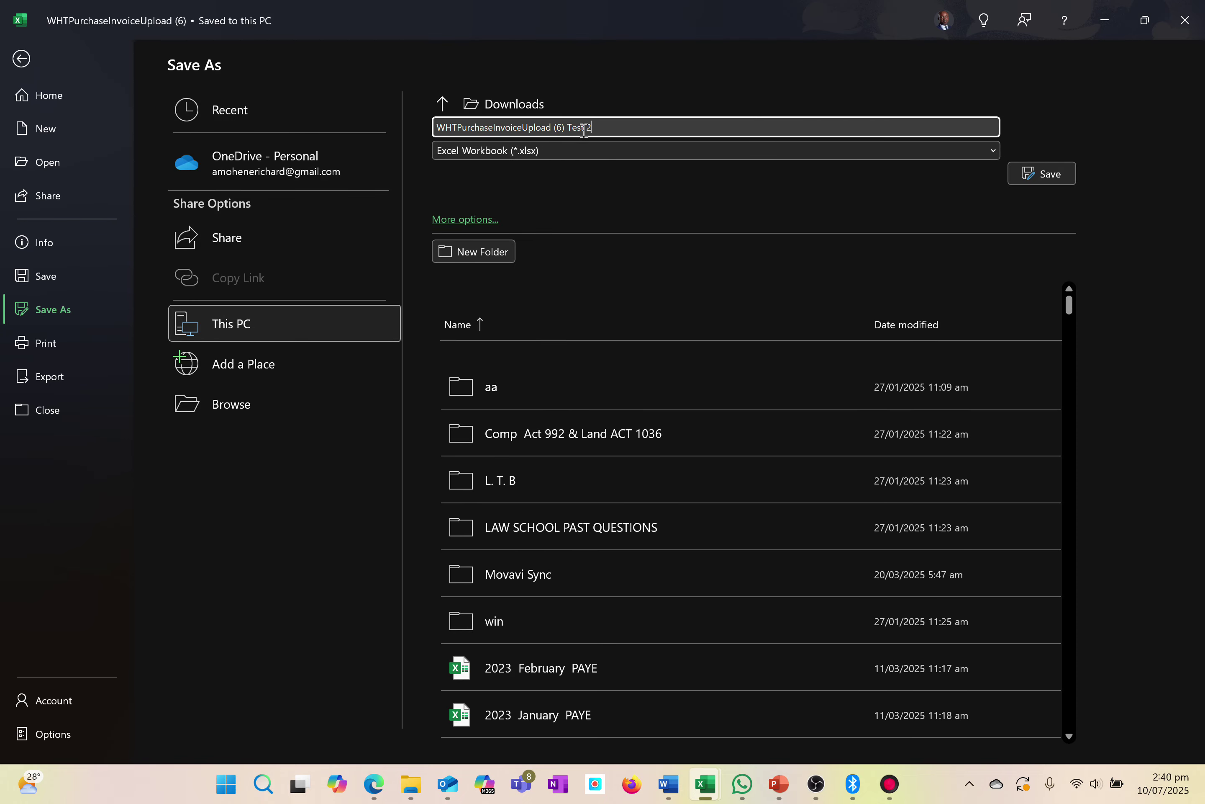
{"action": "type", "text": "Test2"}
{"action": "key", "text": "Return"}
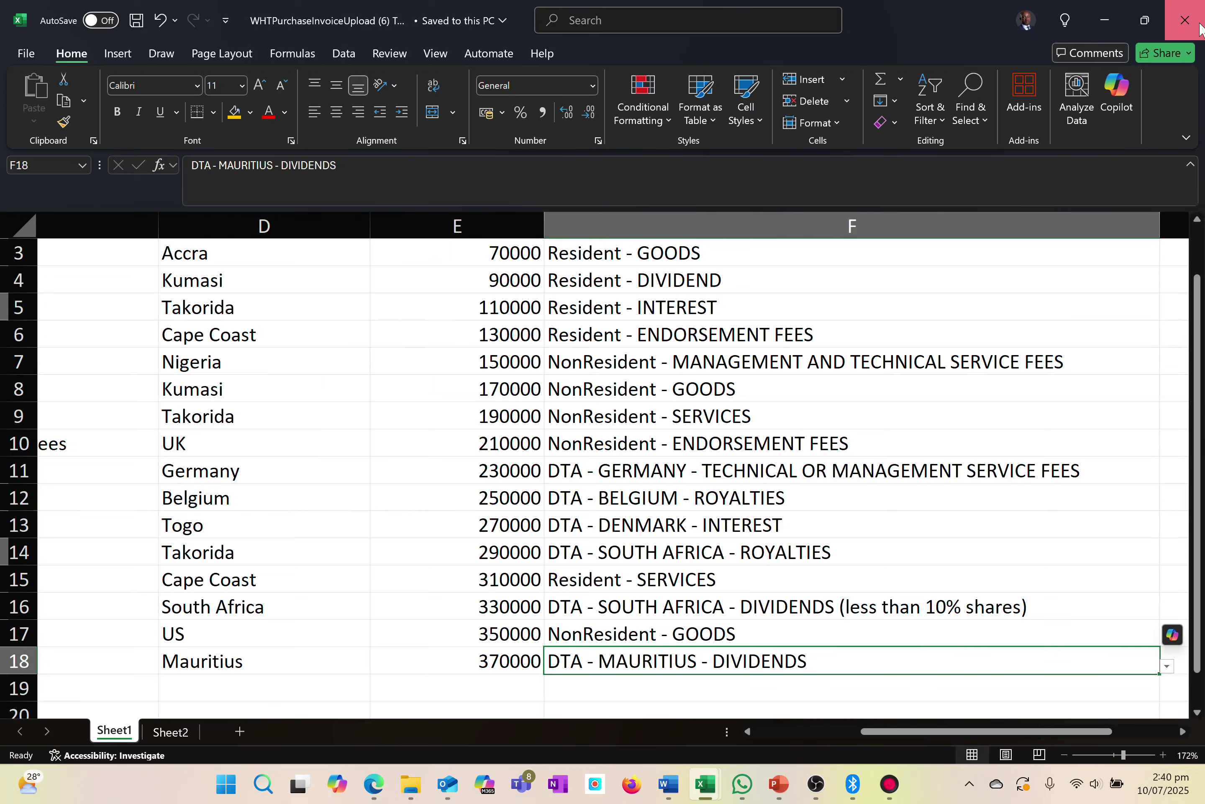
{"action": "left_click", "coordinate": [1199, 26]}
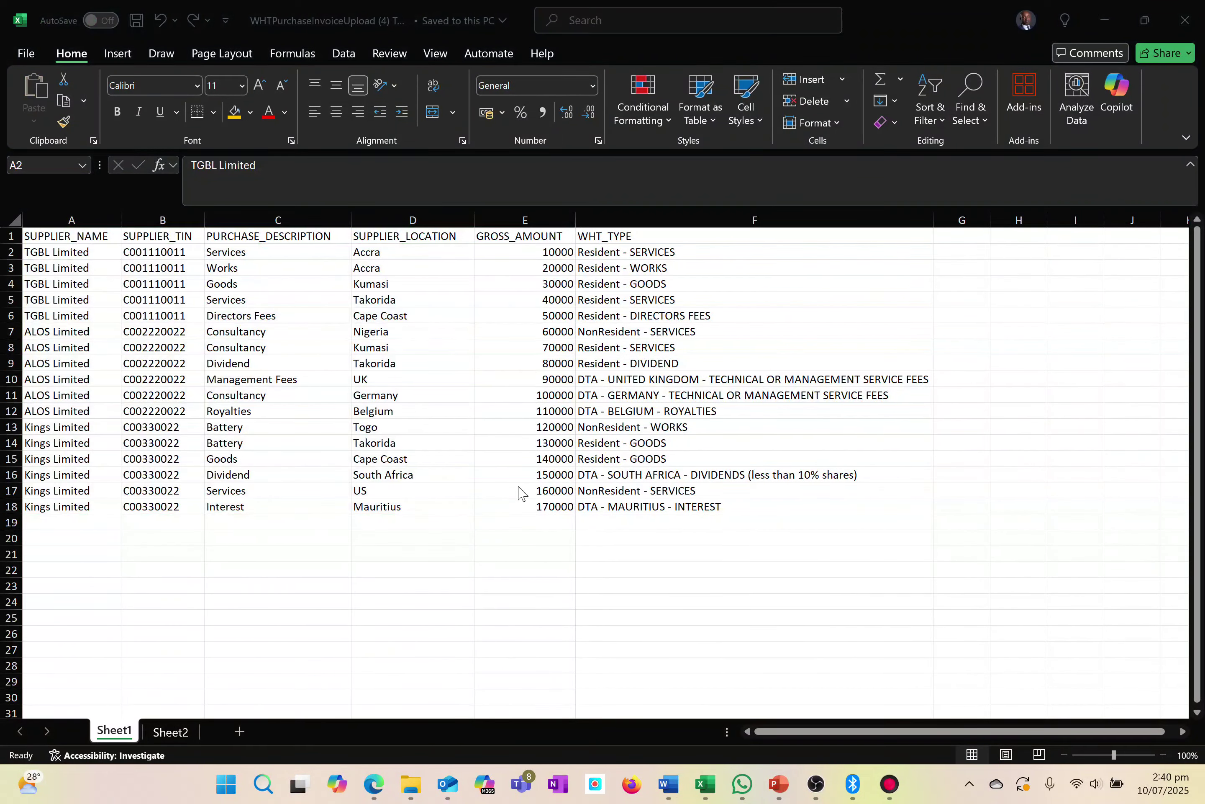
- Switch to the TaxMate WHT purchase invoice upload page in Edge and dismiss the browser's downloads list
{"action": "key", "text": "alt+Tab"}
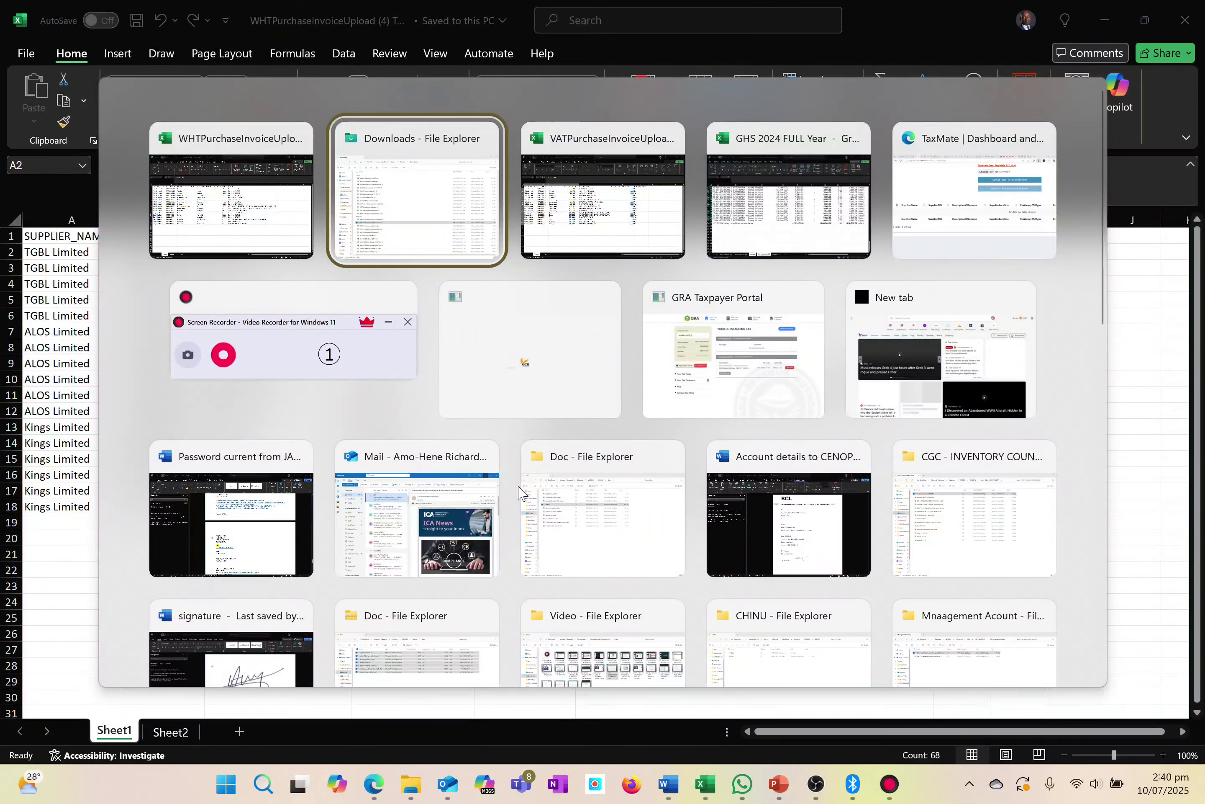
{"action": "key", "text": "alt+Tab"}
{"action": "key", "text": "alt+Tab"}
{"action": "key", "text": "alt+Tab"}
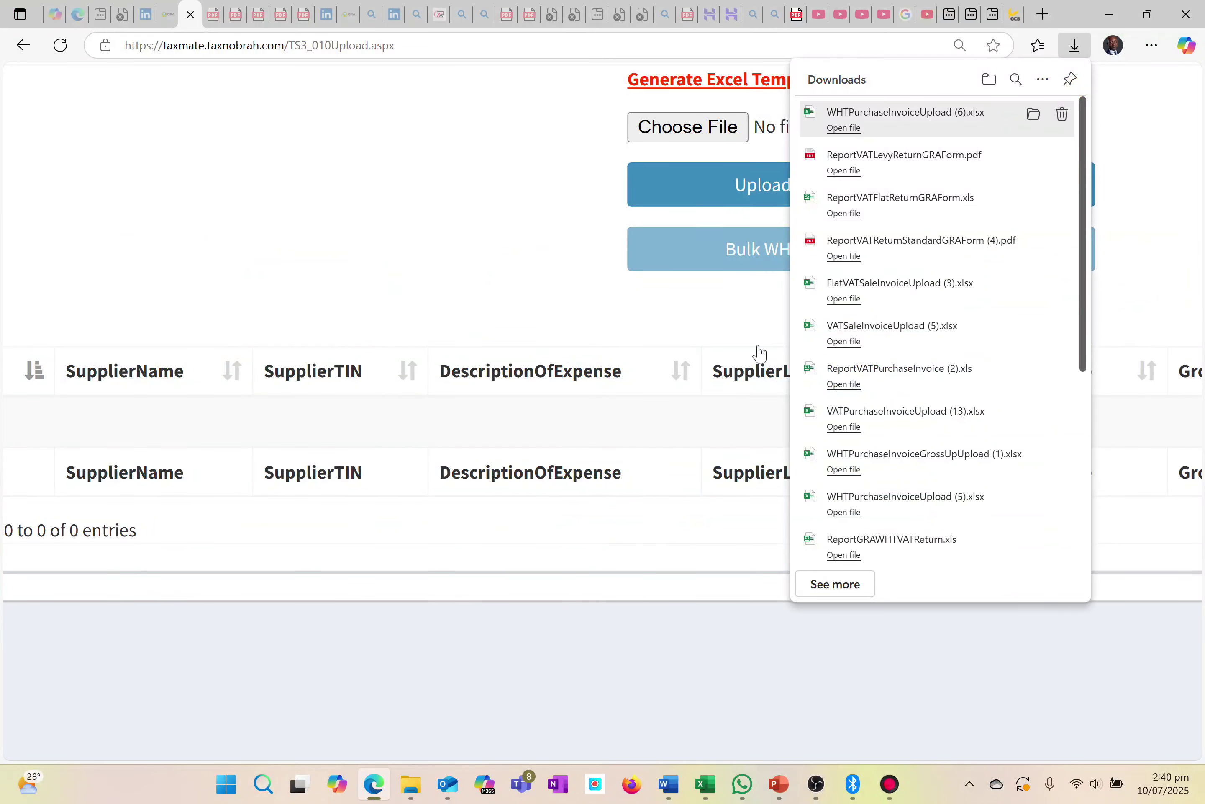
{"action": "left_click", "coordinate": [579, 279]}
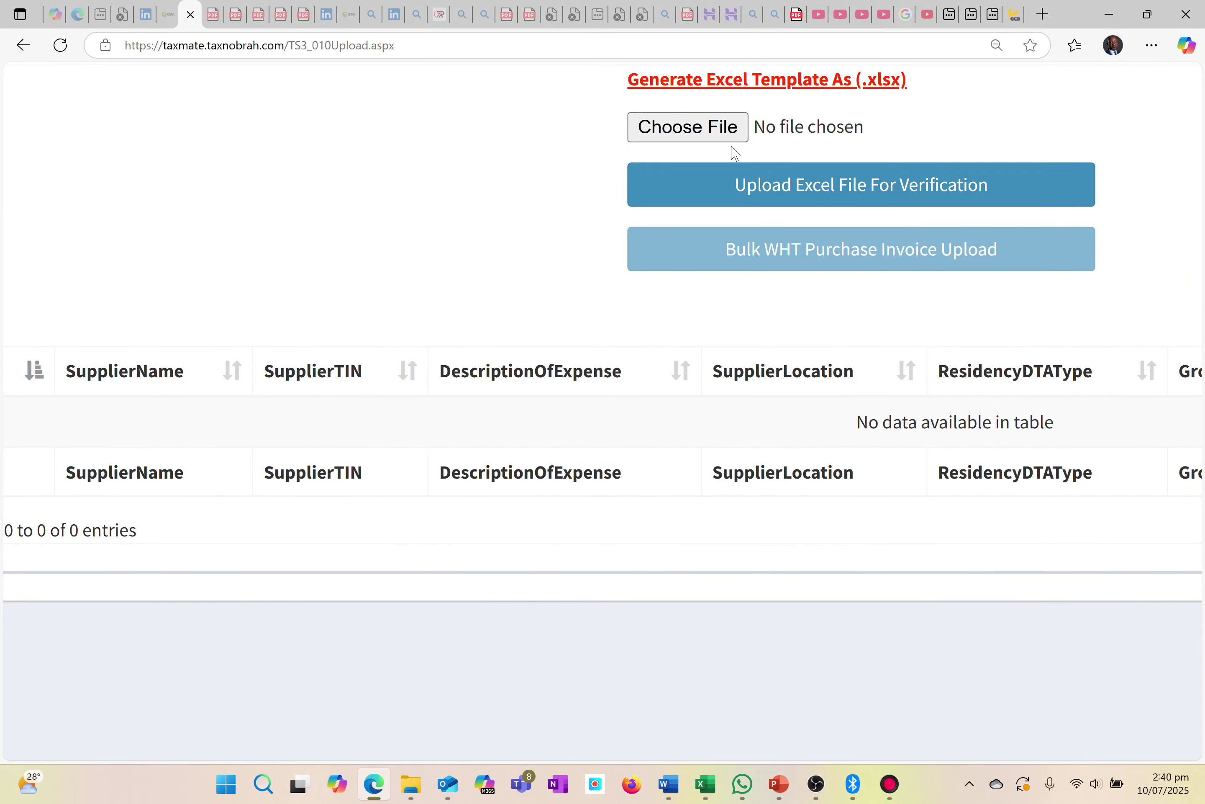
- Choose the file "WHTPurchaseInvoiceUpload (6) Test 2" and upload it for verification, acknowledging the message
{"action": "left_click", "coordinate": [705, 128]}
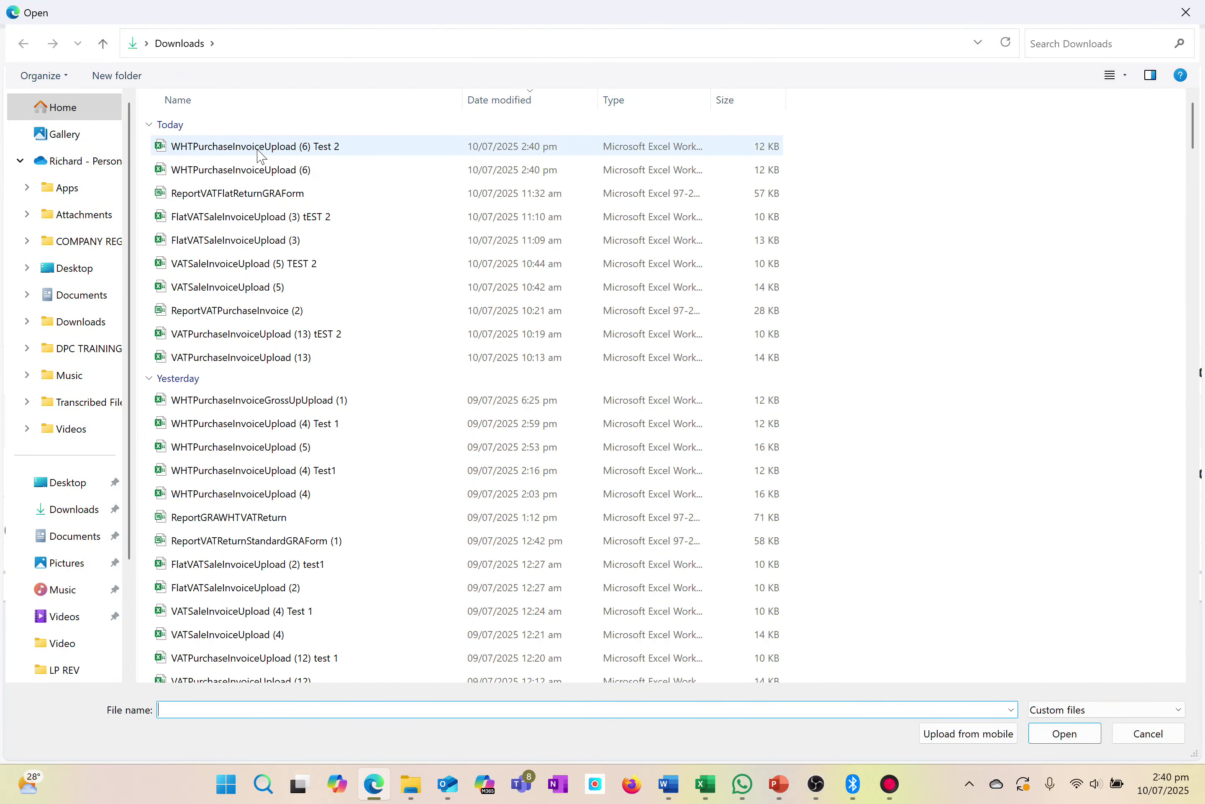
{"action": "left_click", "coordinate": [258, 150]}
{"action": "double_click", "coordinate": [258, 150]}
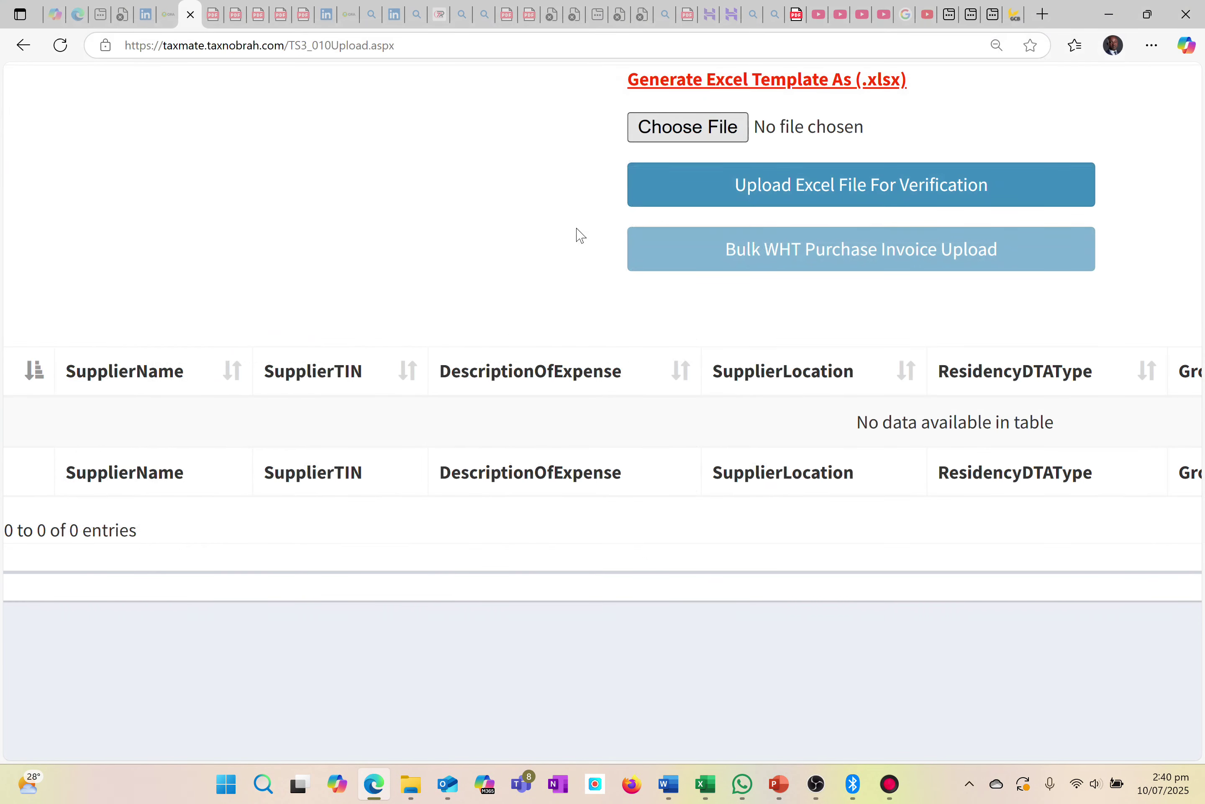
{"action": "left_click", "coordinate": [744, 203]}
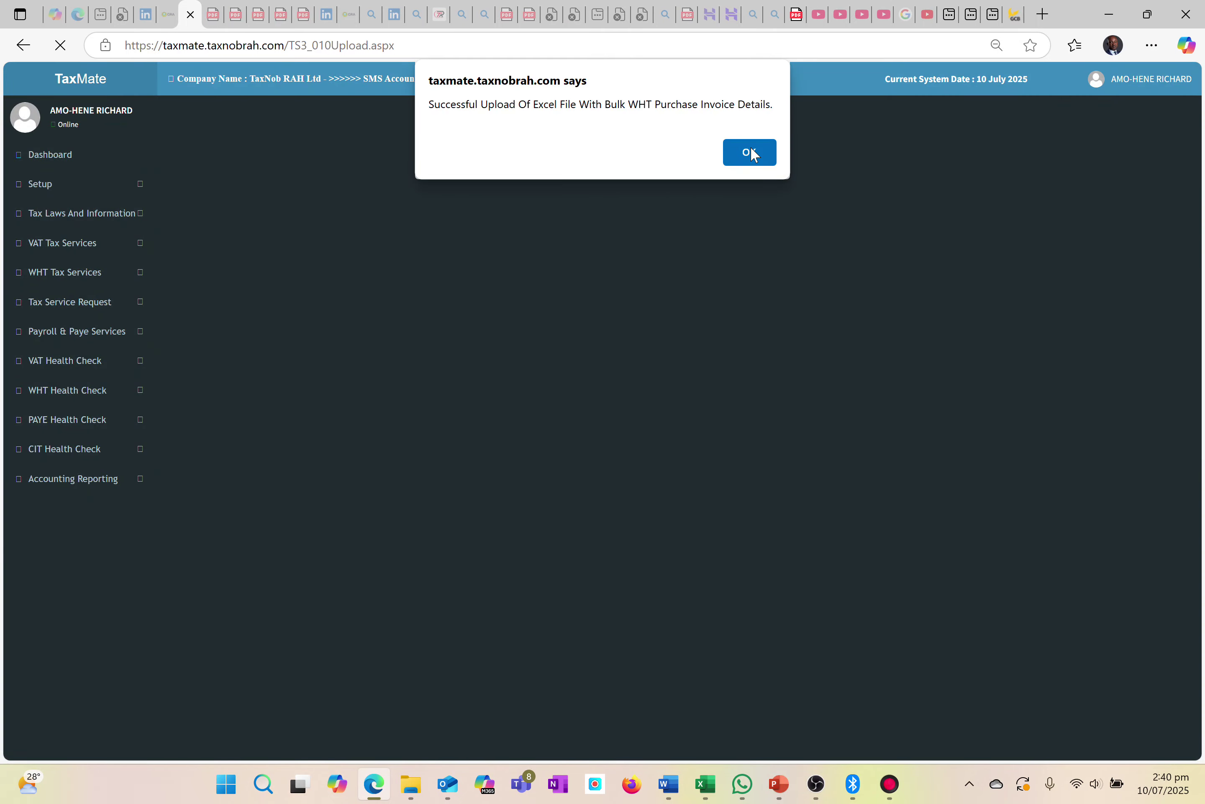
{"action": "left_click", "coordinate": [751, 152]}
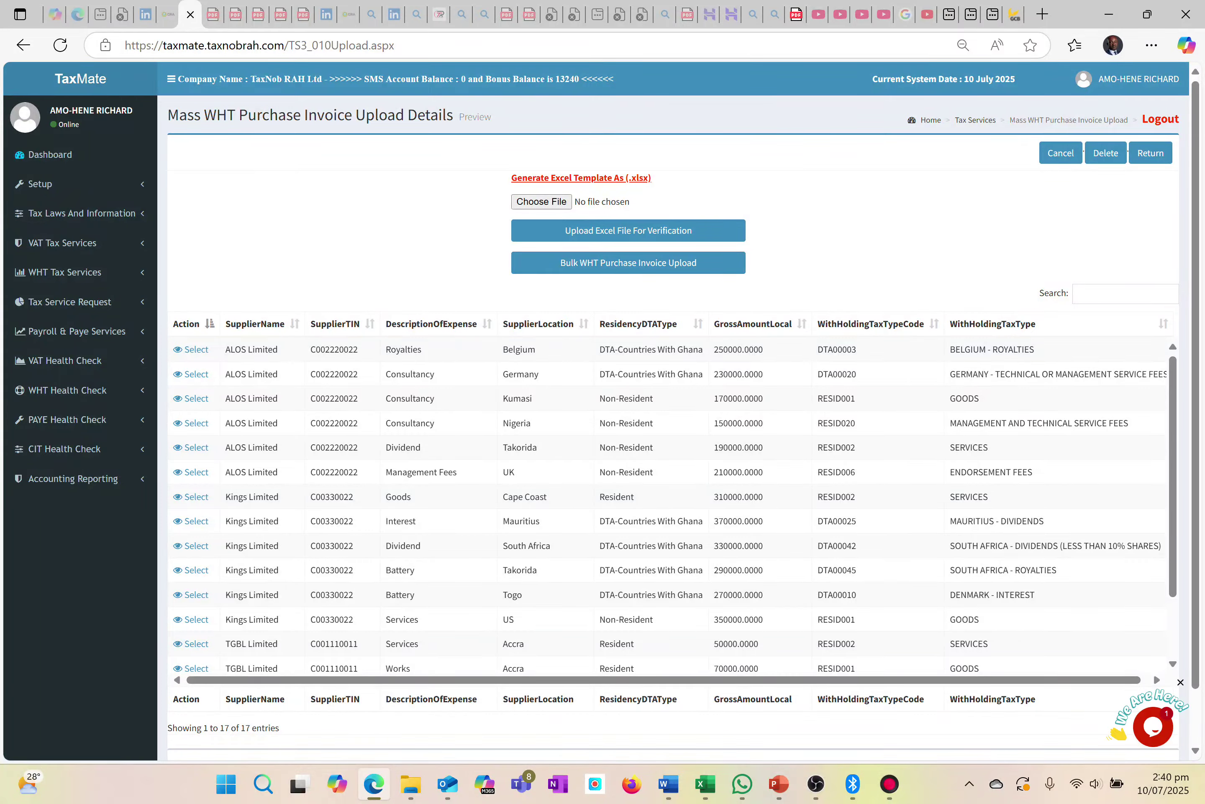
- Check the verified invoice rows and run the Bulk WHT Purchase Invoice Upload, acknowledging the message
{"action": "scroll", "coordinate": [392, 577], "scroll_direction": "up", "scroll_amount": 5}
{"action": "scroll", "coordinate": [392, 577], "scroll_direction": "down", "scroll_amount": 2}
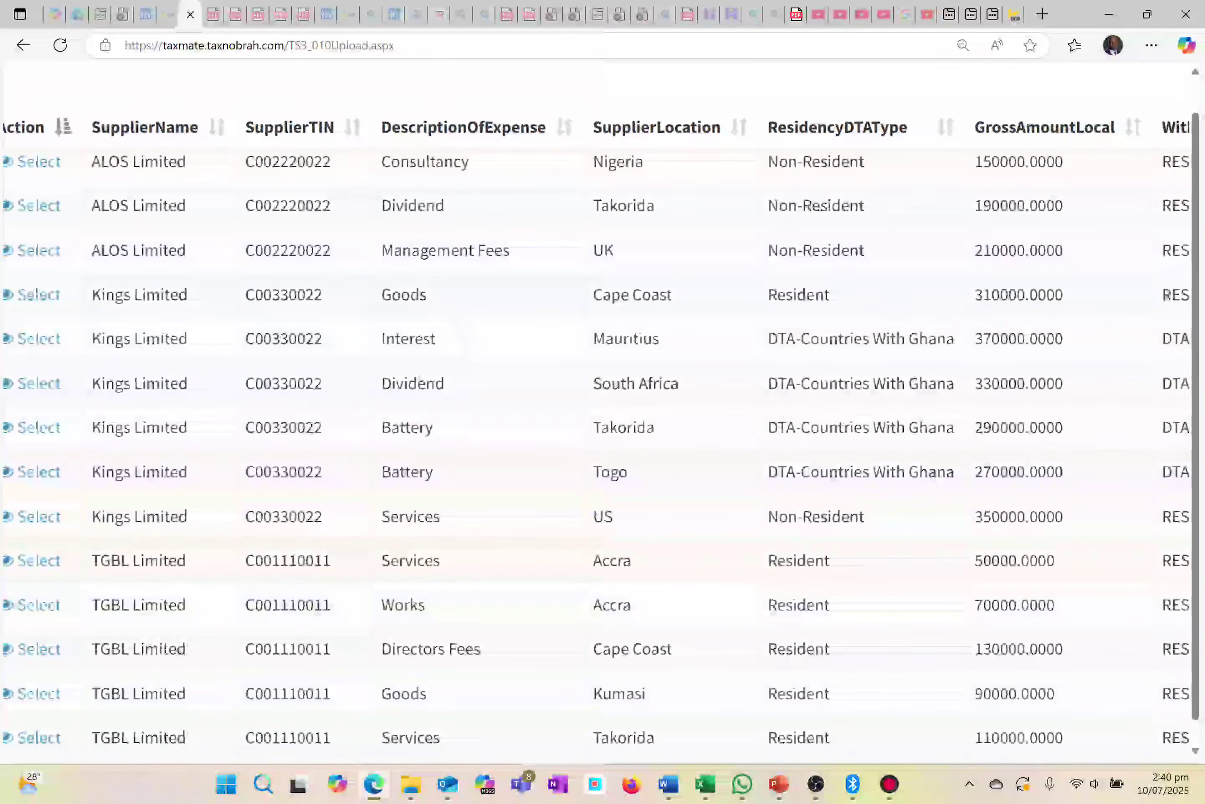
{"action": "scroll", "coordinate": [596, 430], "scroll_direction": "right", "scroll_amount": 1}
{"action": "scroll", "coordinate": [664, 274], "scroll_direction": "up", "scroll_amount": 10}
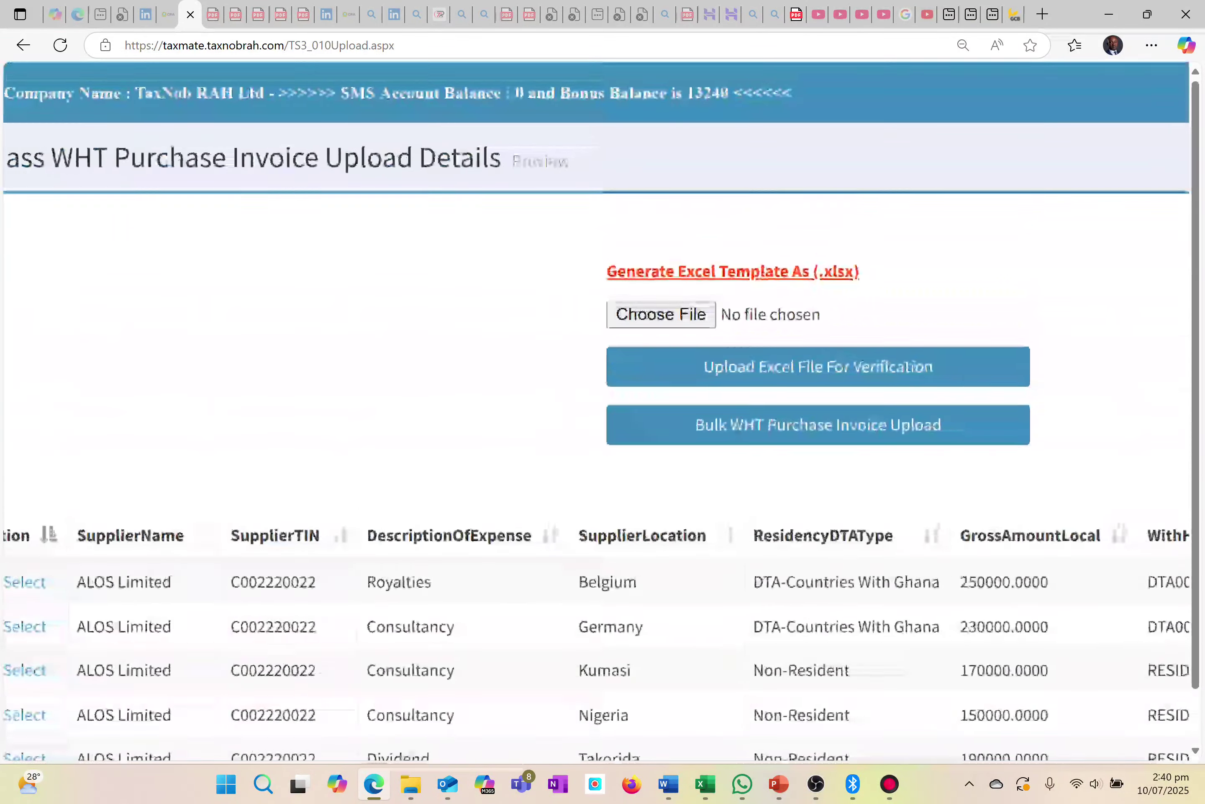
{"action": "scroll", "coordinate": [664, 273], "scroll_direction": "right", "scroll_amount": 8}
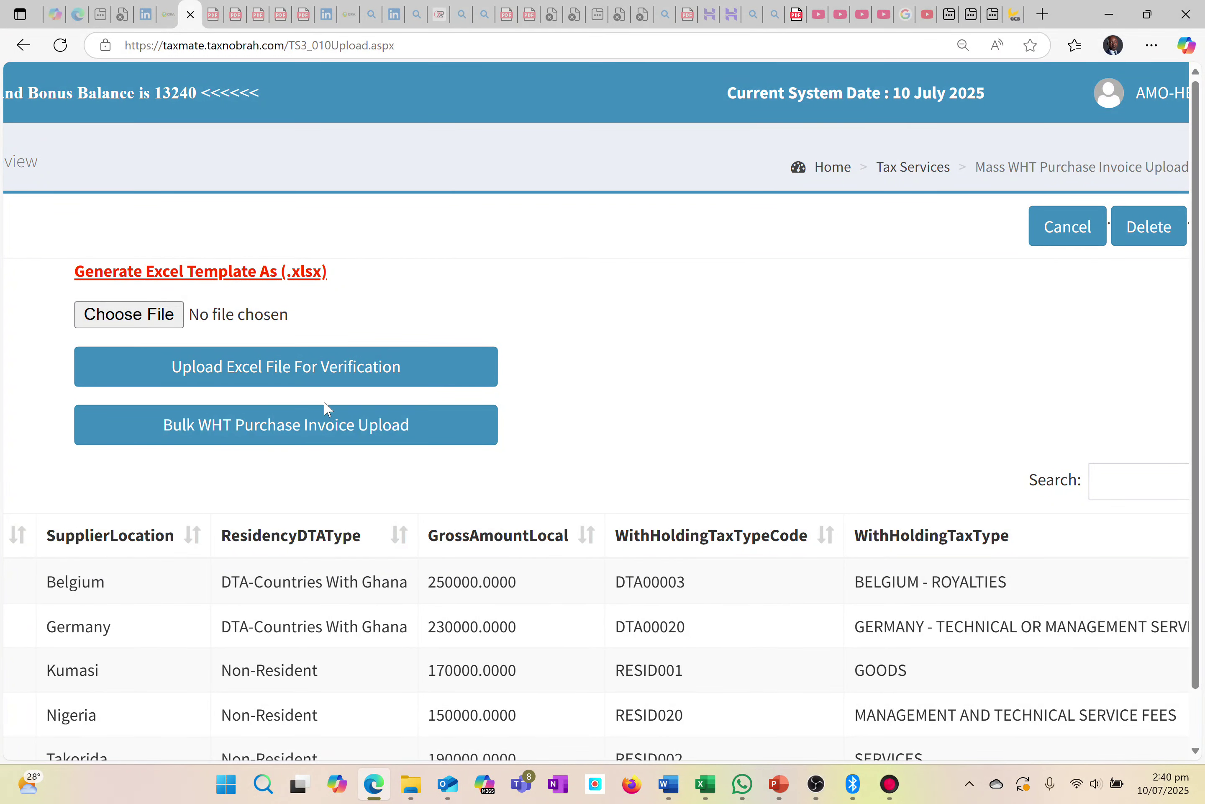
{"action": "left_click", "coordinate": [247, 431]}
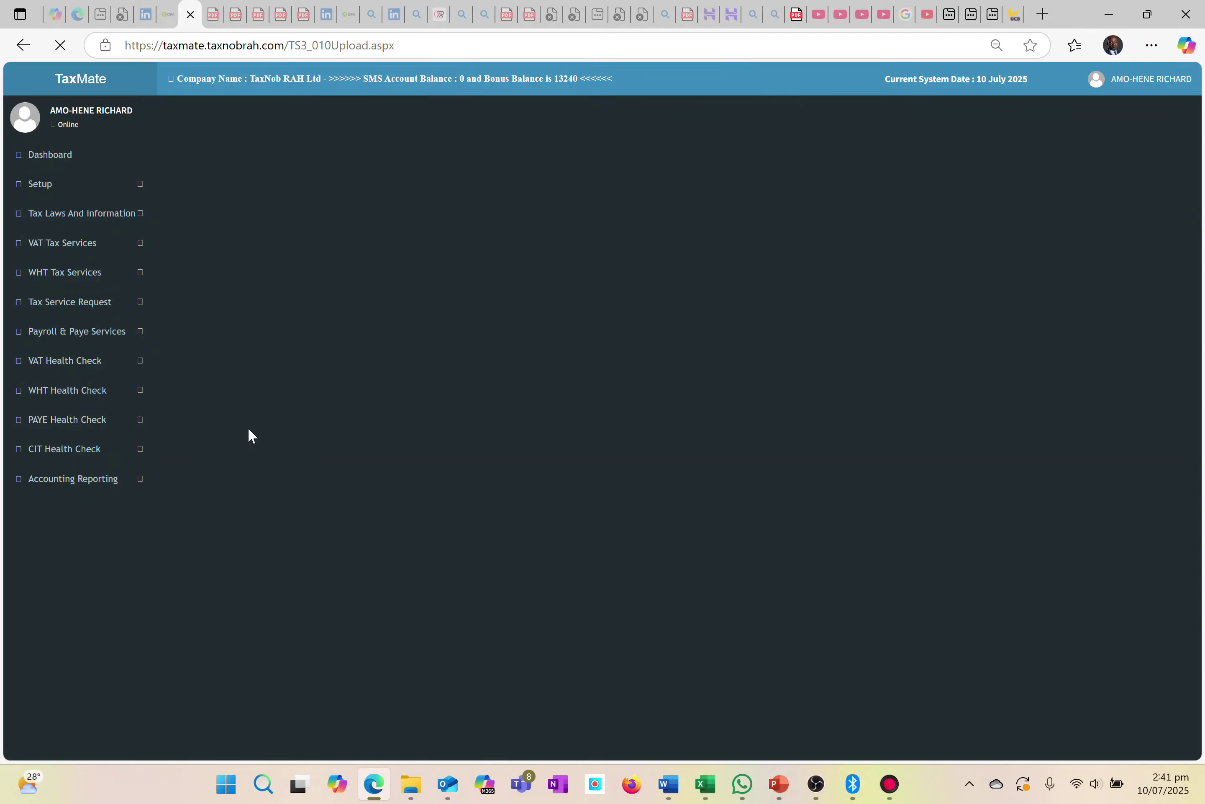
{"action": "left_click", "coordinate": [726, 140]}
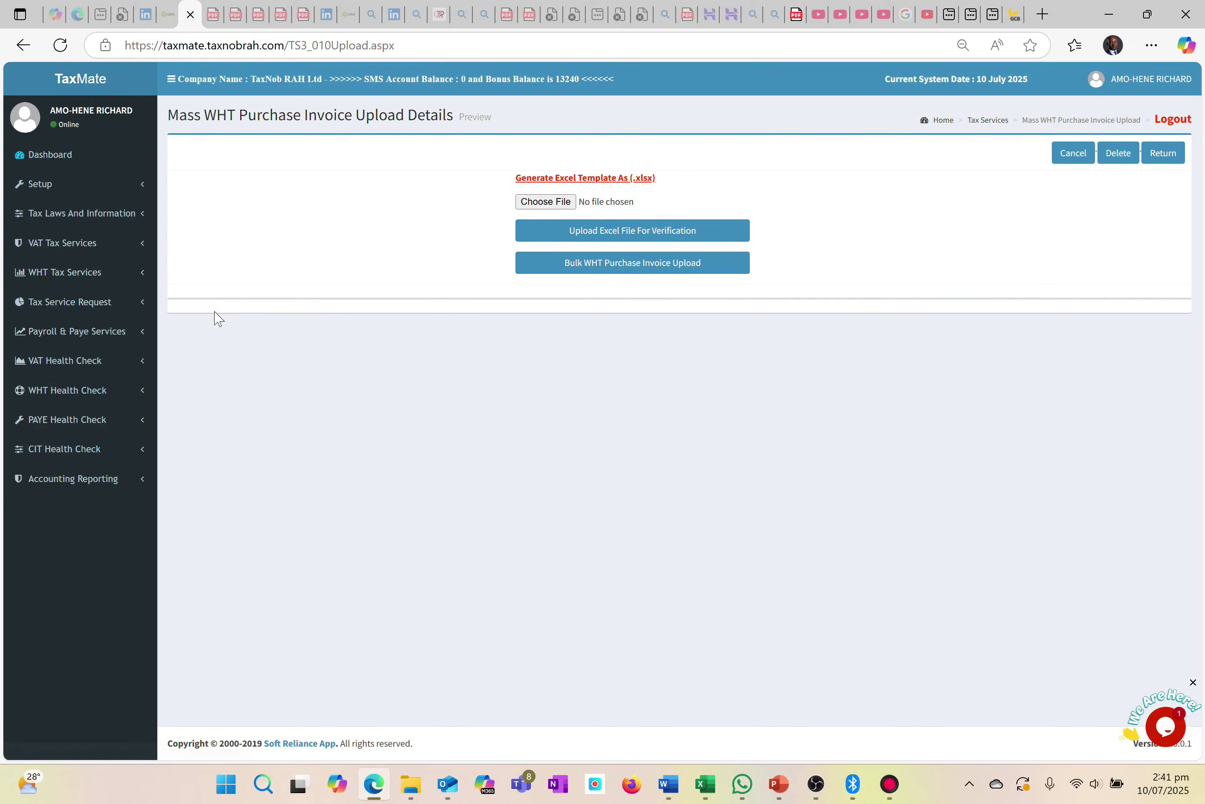
- Open the WHT Purchases Invoice Entry page under WHT Tax Services and generate the WHT purchase invoice report
{"action": "scroll", "coordinate": [275, 358], "scroll_direction": "up", "scroll_amount": 5}
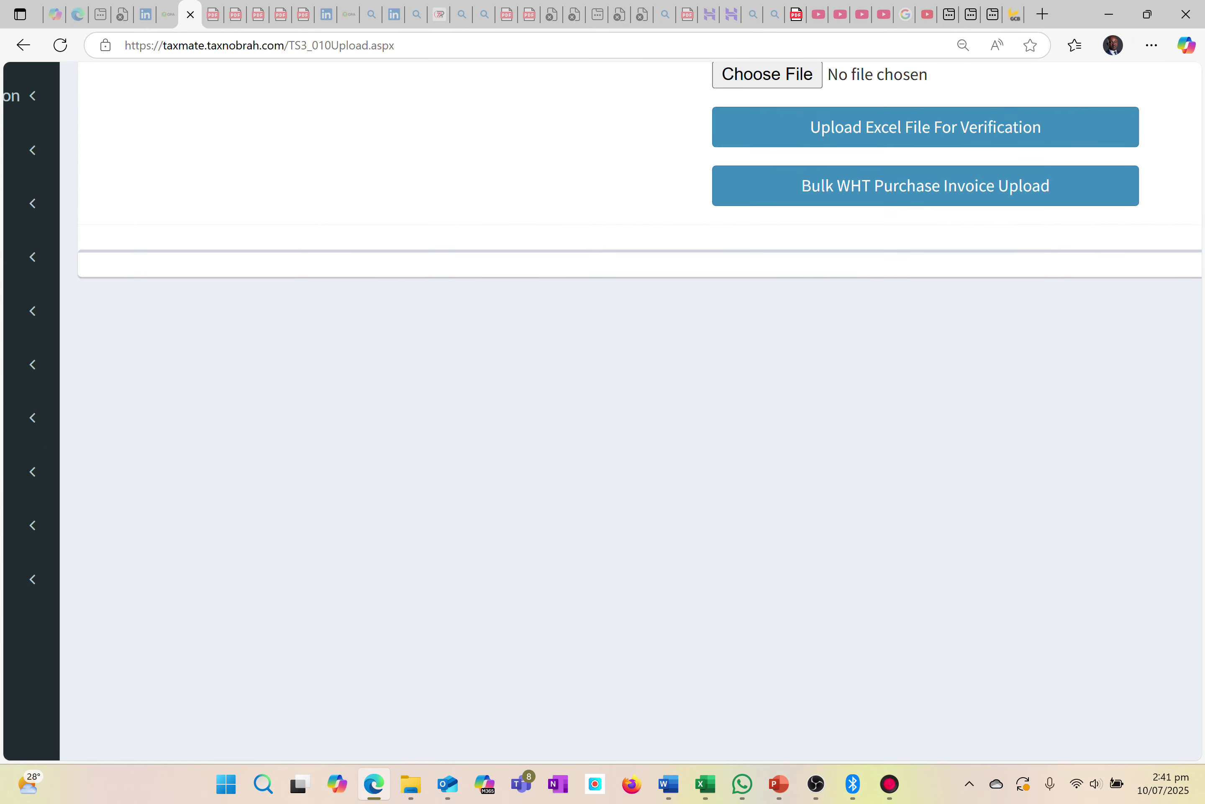
{"action": "scroll", "coordinate": [275, 358], "scroll_direction": "left", "scroll_amount": 4}
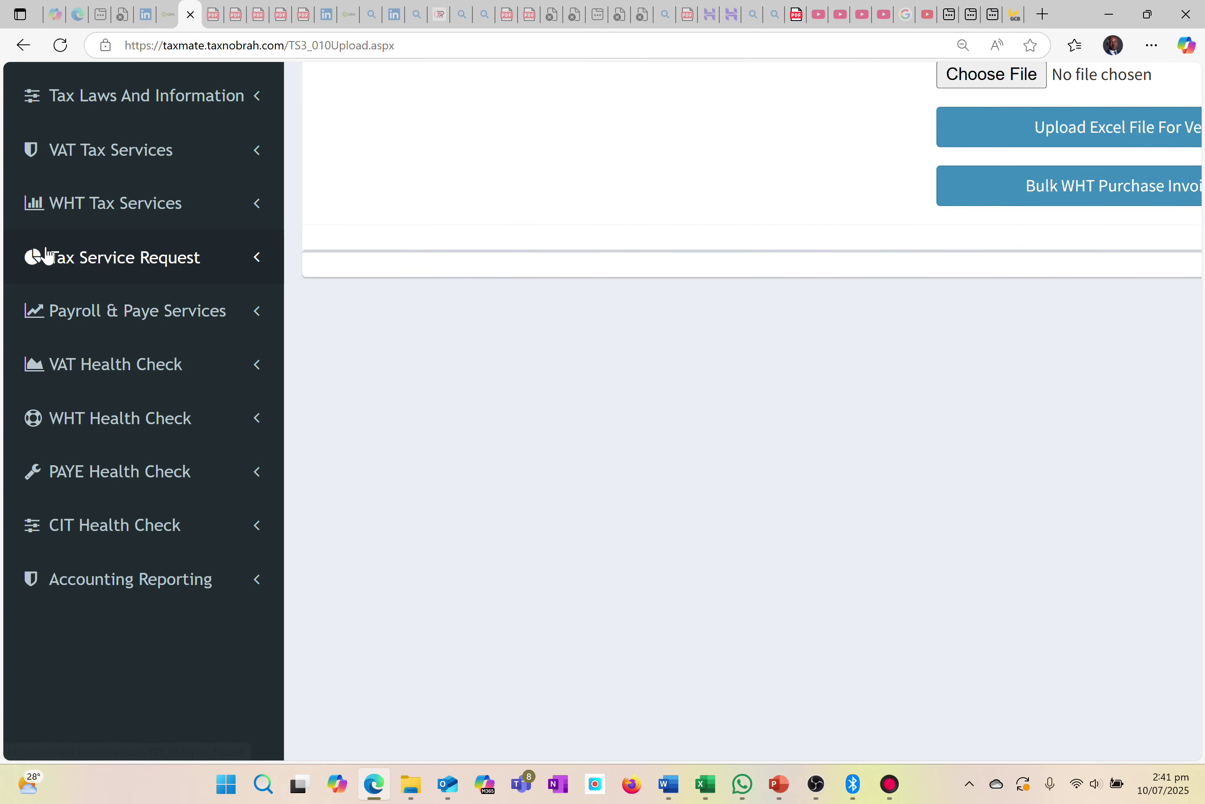
{"action": "left_click", "coordinate": [256, 207]}
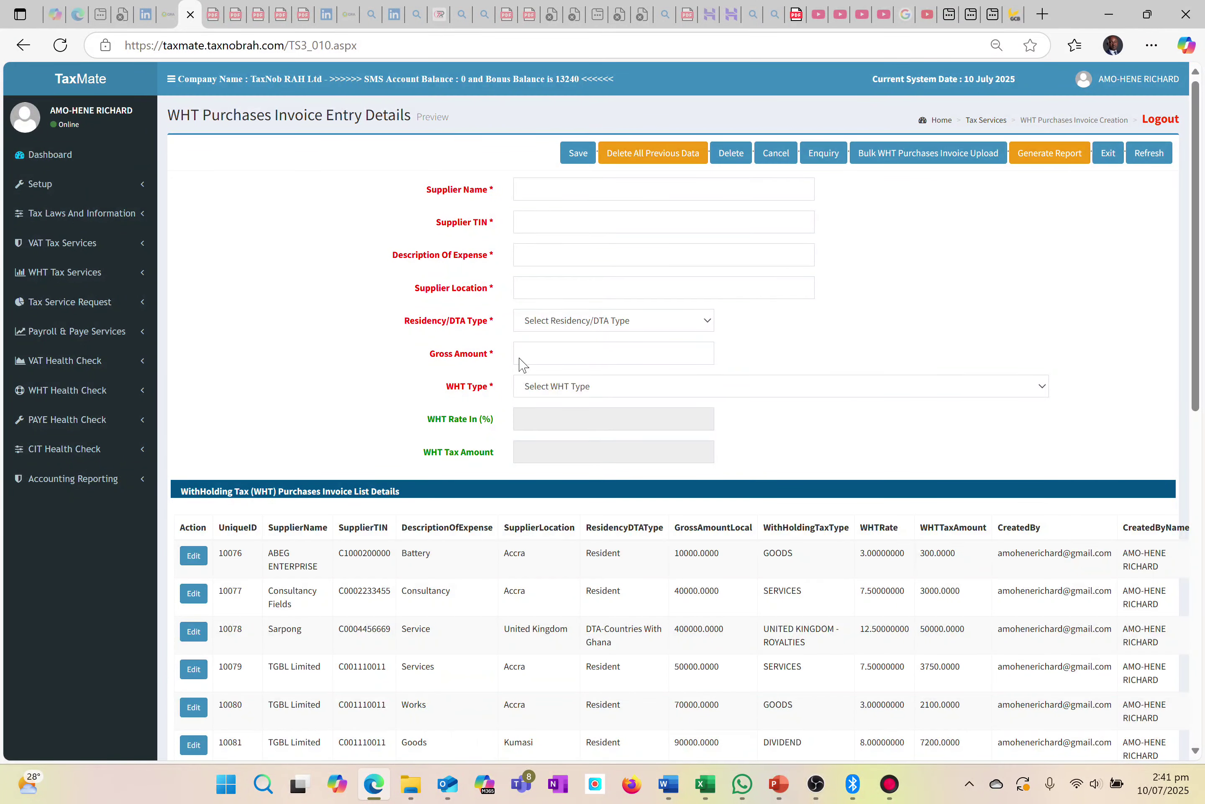
{"action": "left_click", "coordinate": [1046, 157]}
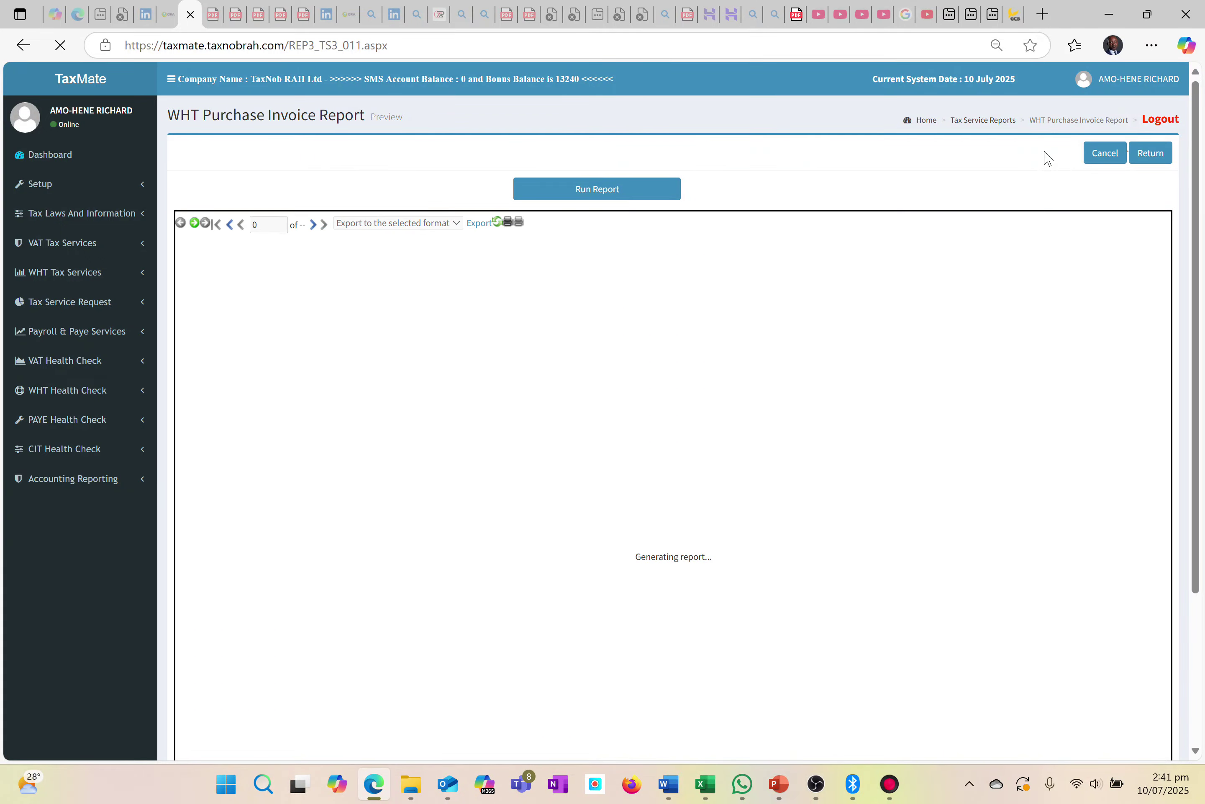
- Examine the WHT Purchase Invoice Report's supplier details, residency types, gross amounts, WHT types, rates and tax amounts
{"action": "scroll", "coordinate": [675, 467], "scroll_direction": "right", "scroll_amount": 15}
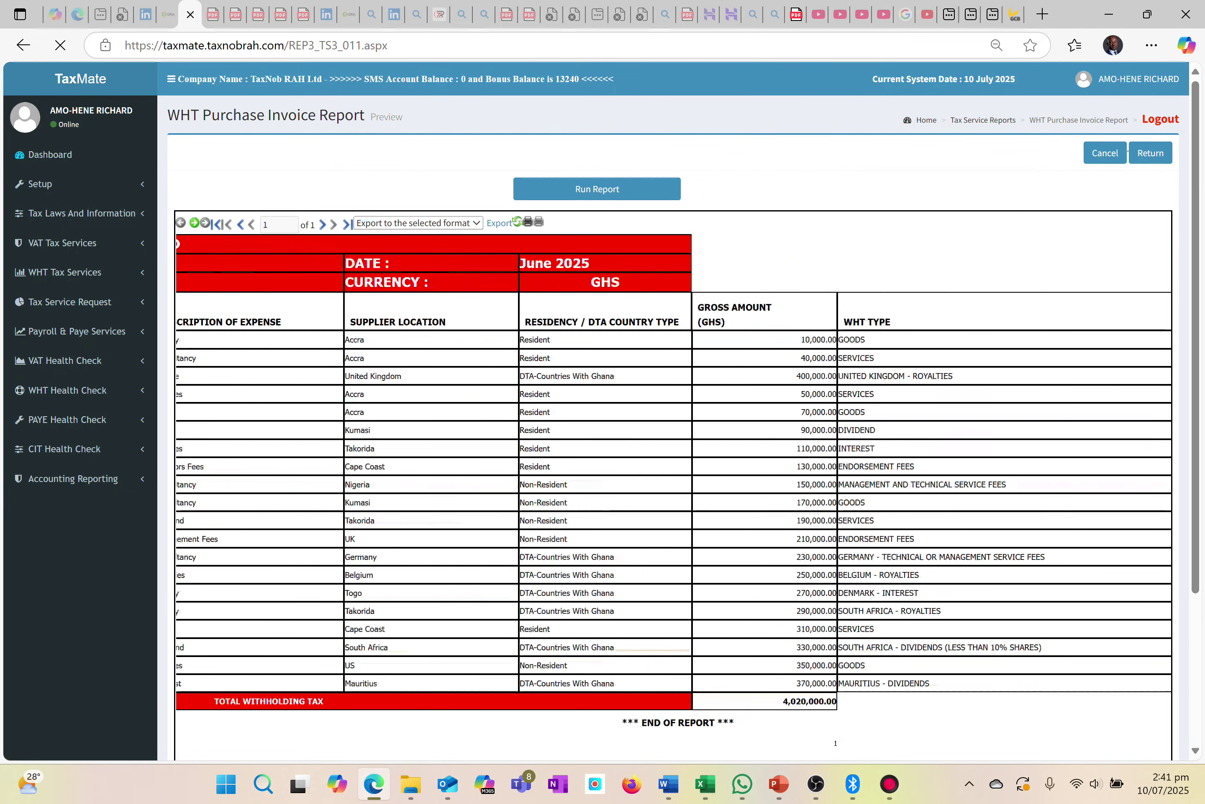
{"action": "scroll", "coordinate": [674, 467], "scroll_direction": "left", "scroll_amount": 15}
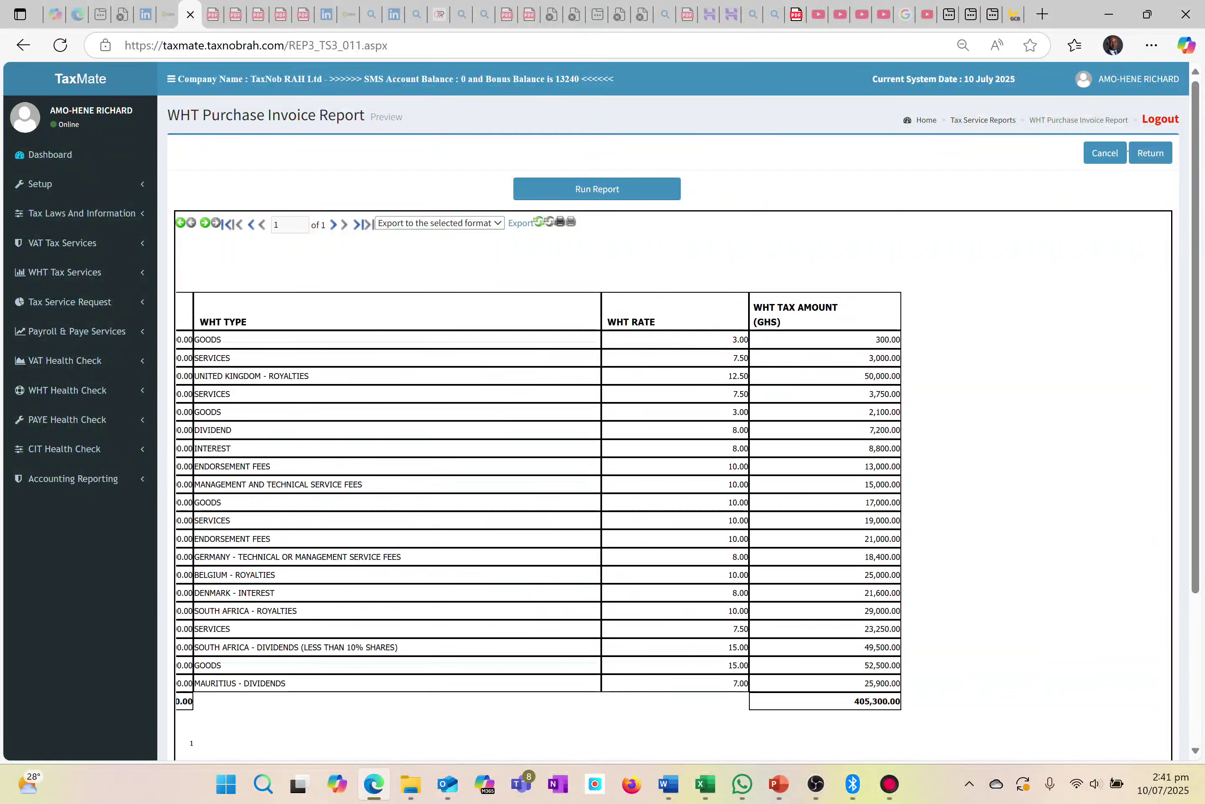
{"action": "scroll", "coordinate": [675, 467], "scroll_direction": "left", "scroll_amount": 3}
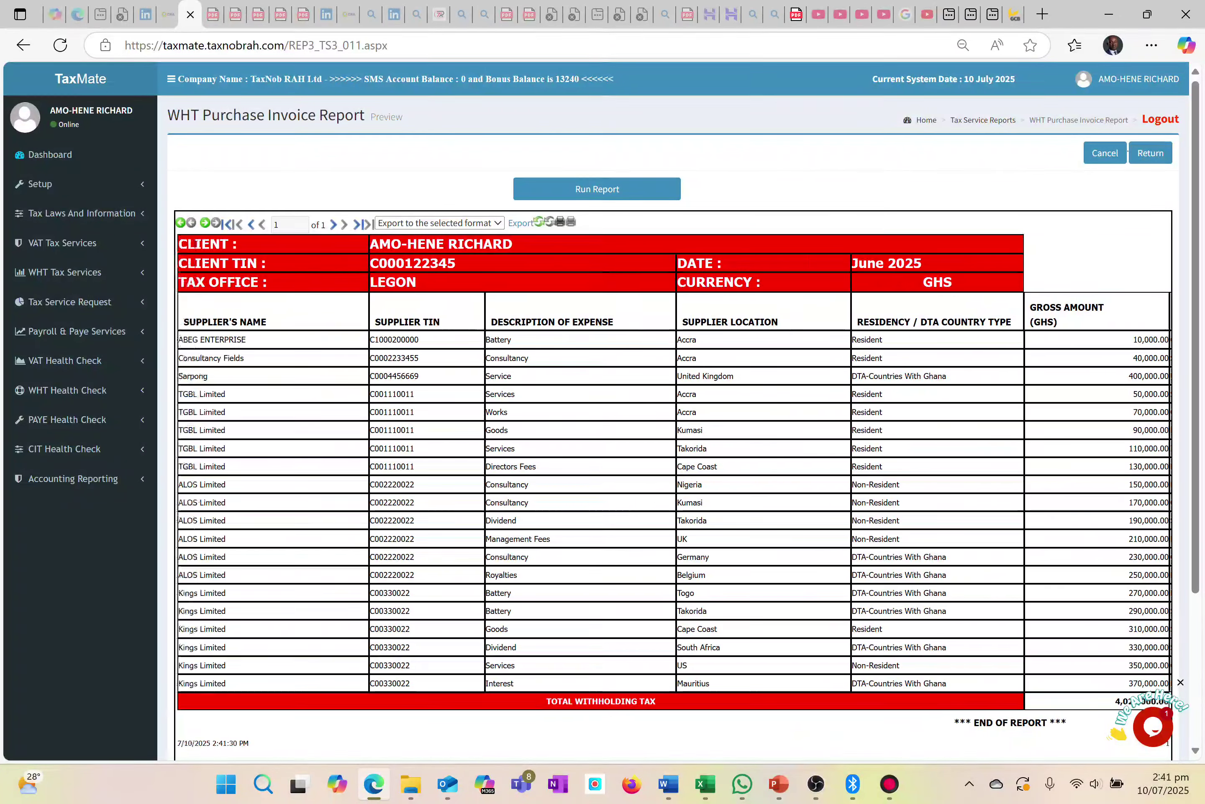
{"action": "scroll", "coordinate": [363, 420], "scroll_direction": "up", "scroll_amount": 5}
{"action": "scroll", "coordinate": [363, 419], "scroll_direction": "right", "scroll_amount": 3}
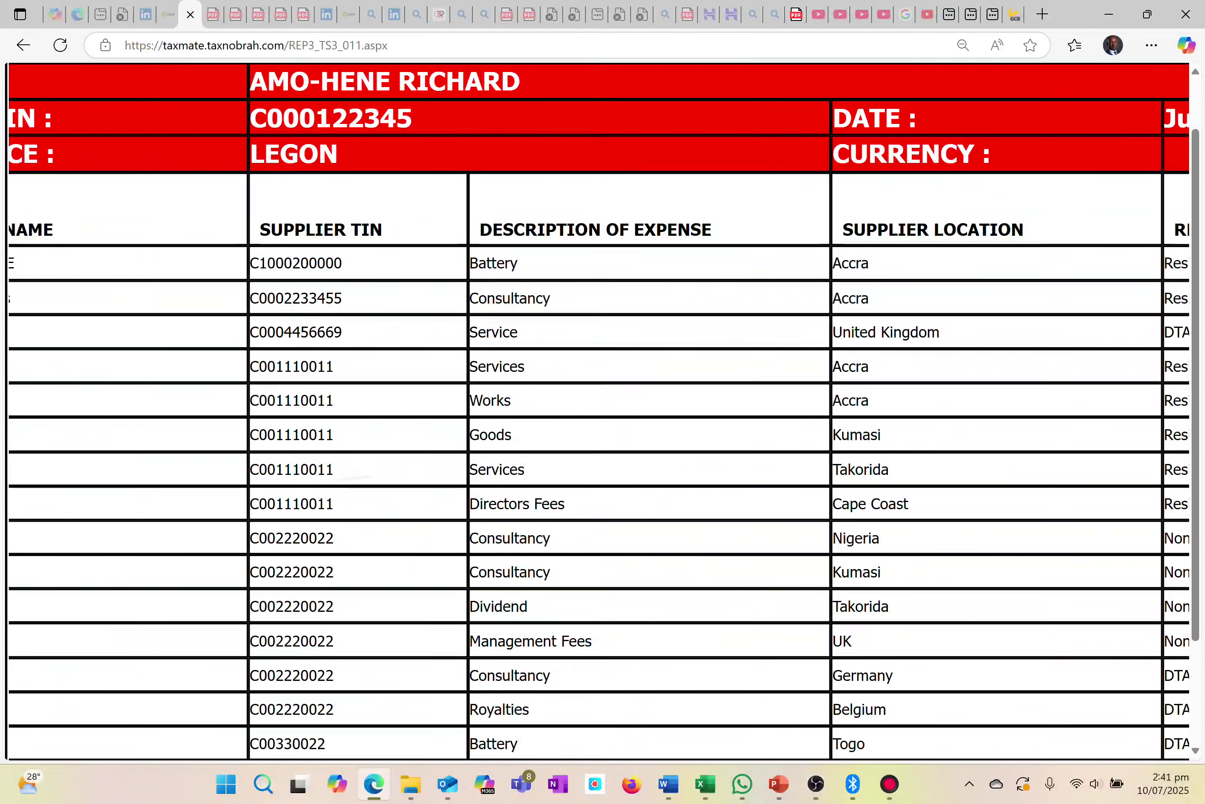
{"action": "scroll", "coordinate": [363, 419], "scroll_direction": "left", "scroll_amount": 3}
{"action": "scroll", "coordinate": [596, 415], "scroll_direction": "right", "scroll_amount": 10}
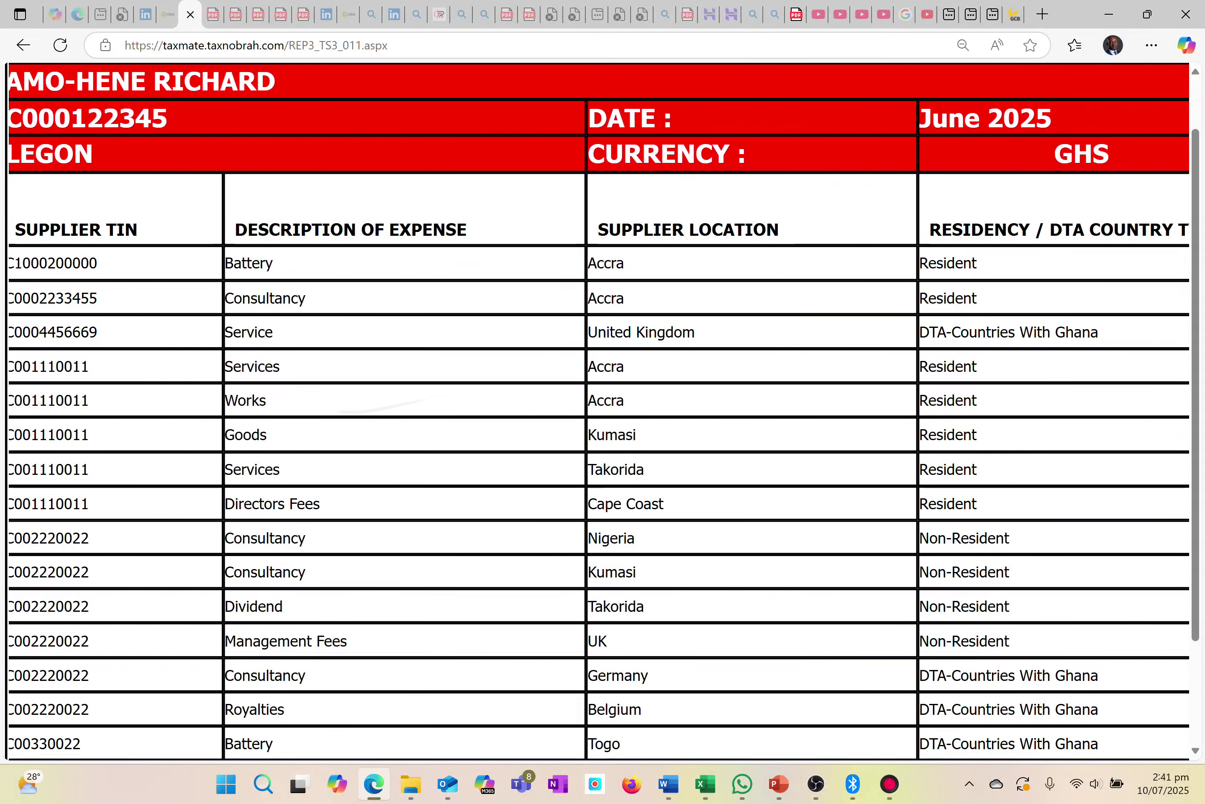
{"action": "scroll", "coordinate": [602, 415], "scroll_direction": "right", "scroll_amount": 12}
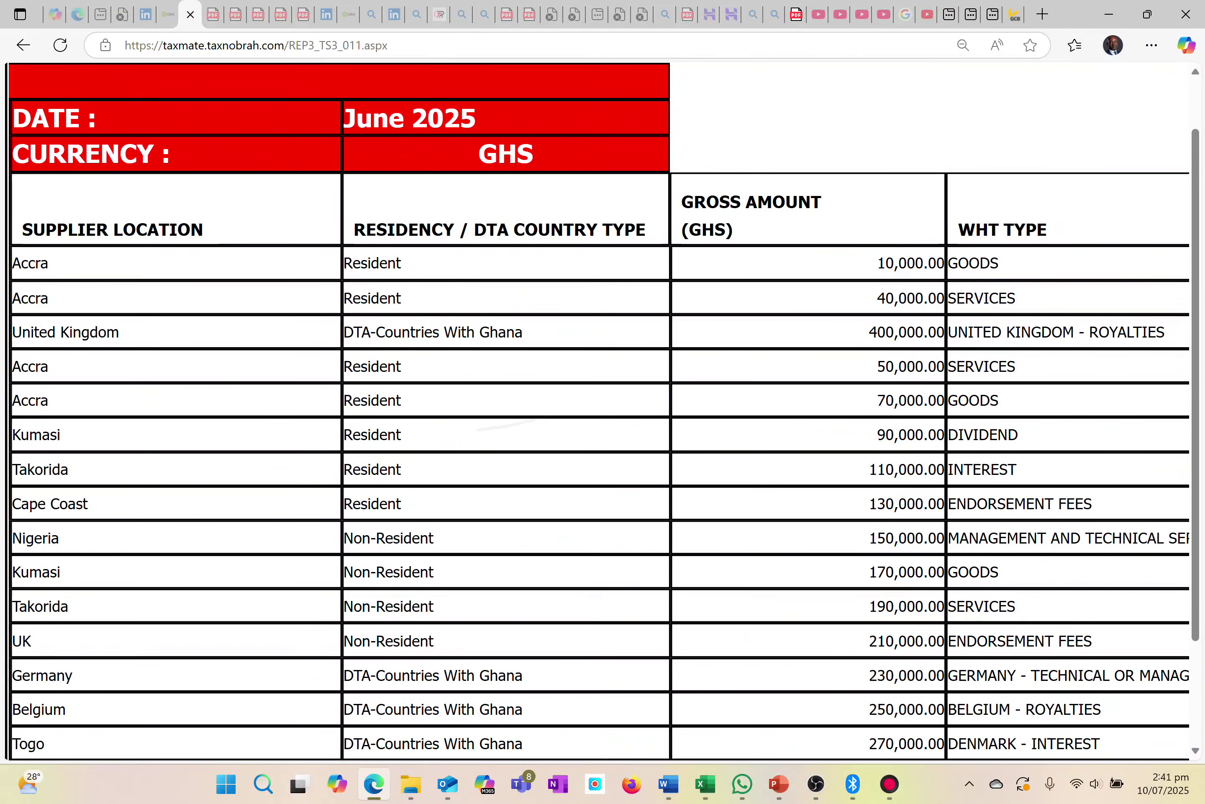
{"action": "scroll", "coordinate": [602, 414], "scroll_direction": "right", "scroll_amount": 5}
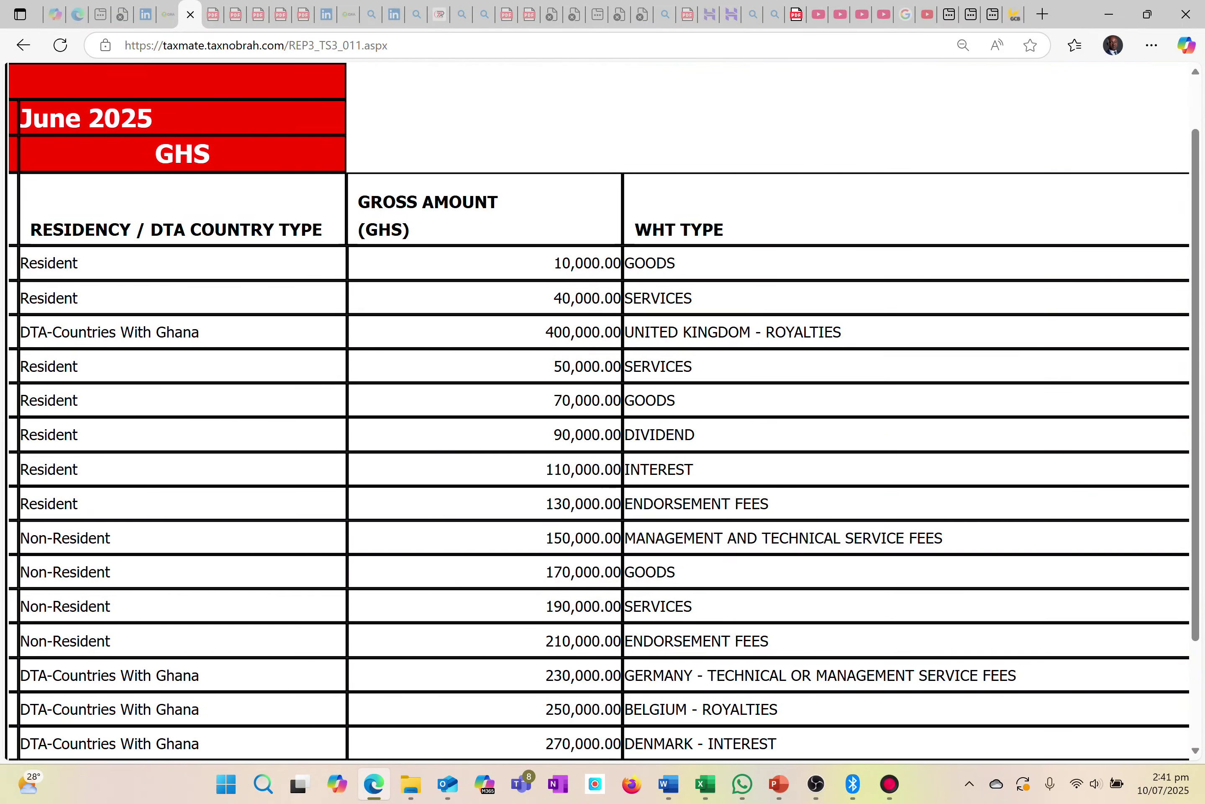
{"action": "scroll", "coordinate": [602, 414], "scroll_direction": "right", "scroll_amount": 14}
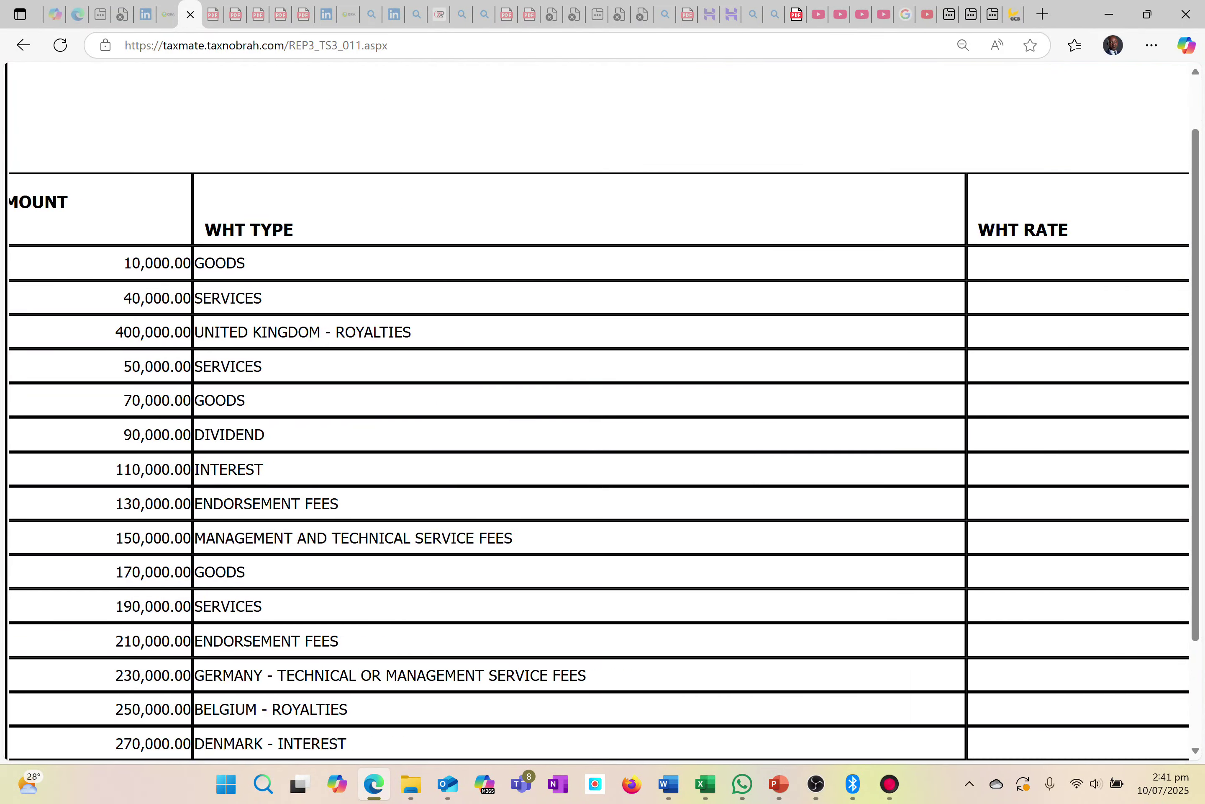
{"action": "scroll", "coordinate": [602, 415], "scroll_direction": "right", "scroll_amount": 5}
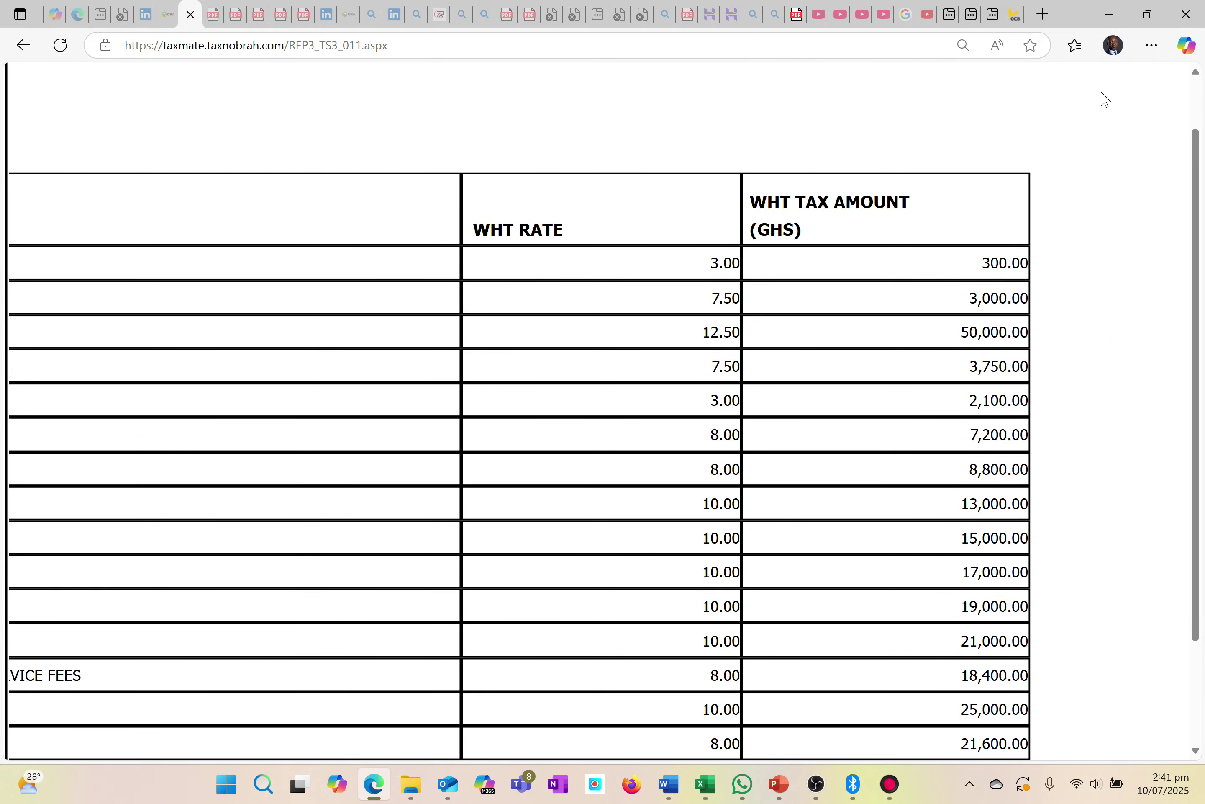
- Review the June 2025 report's WHT types, rates and tax amounts row by row, including the gross amount and WHT tax totals
{"action": "scroll", "coordinate": [602, 414], "scroll_direction": "down", "scroll_amount": 5}
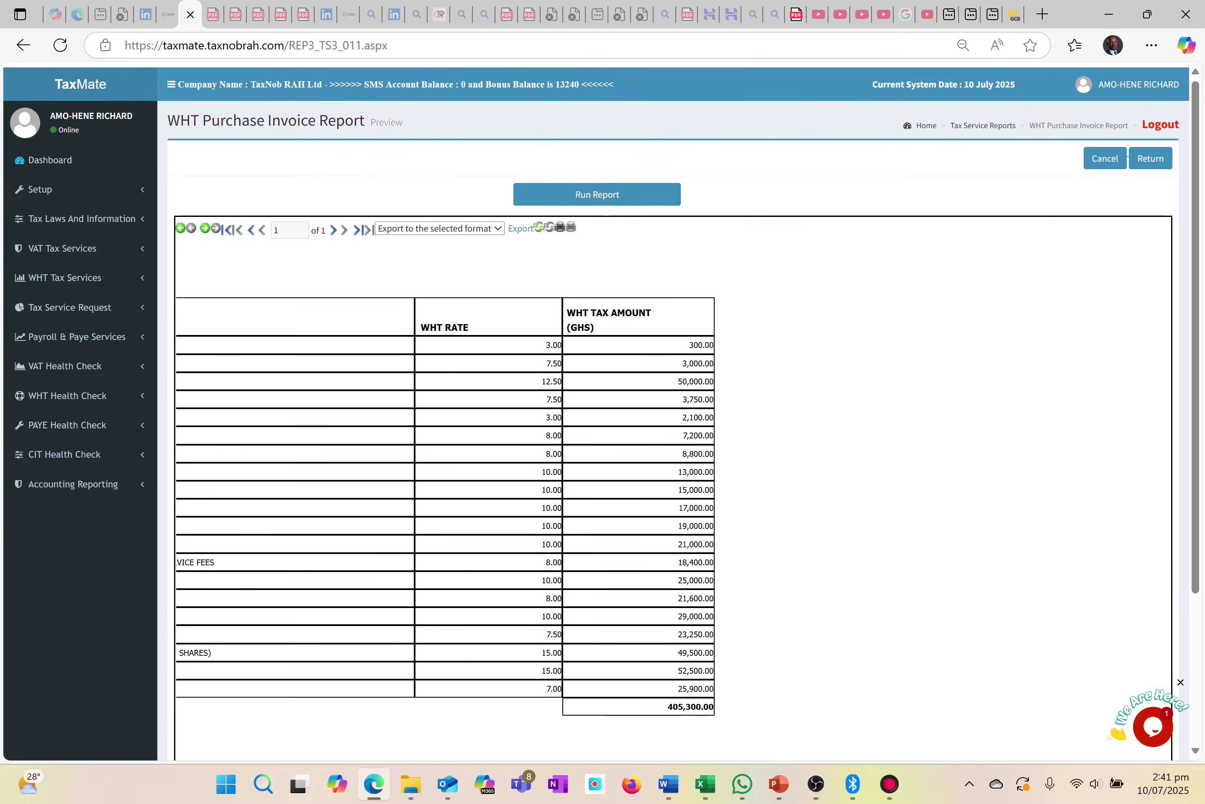
{"action": "scroll", "coordinate": [602, 414], "scroll_direction": "left", "scroll_amount": 7}
{"action": "scroll", "coordinate": [674, 467], "scroll_direction": "left", "scroll_amount": 6}
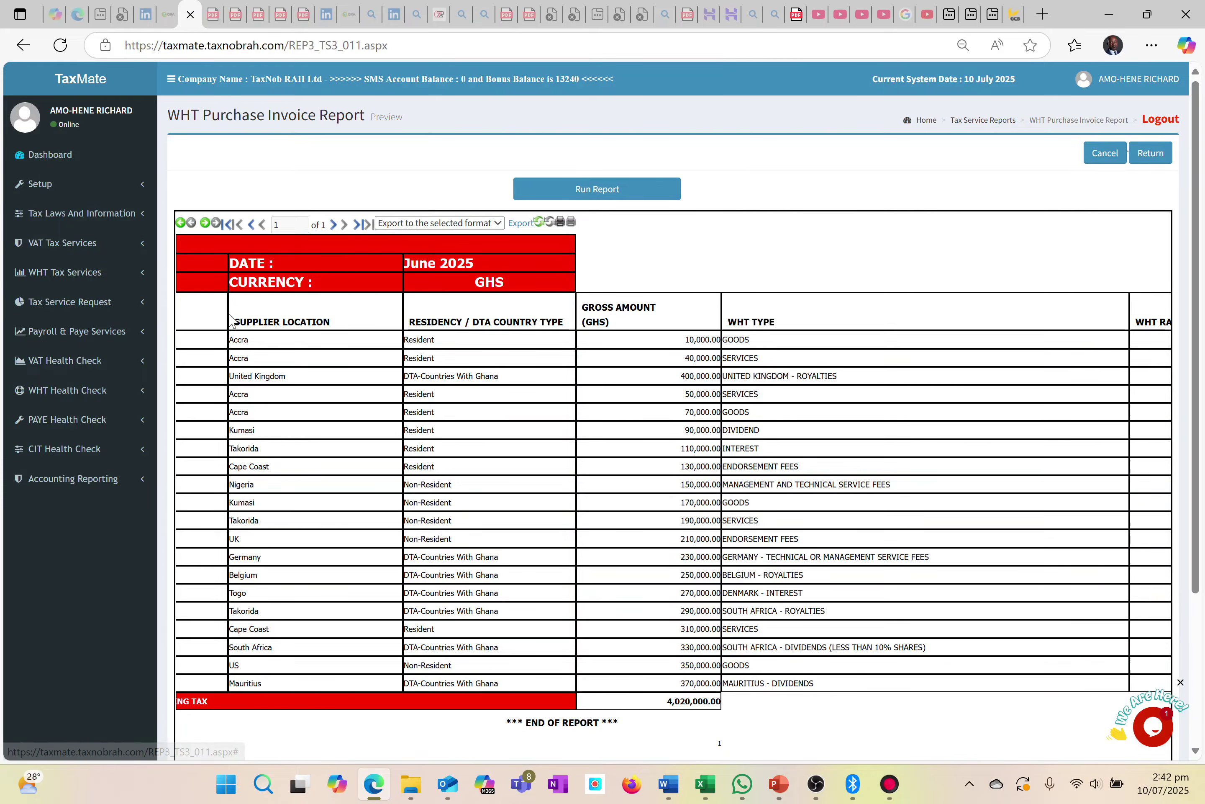
{"action": "scroll", "coordinate": [441, 555], "scroll_direction": "up", "scroll_amount": 3}
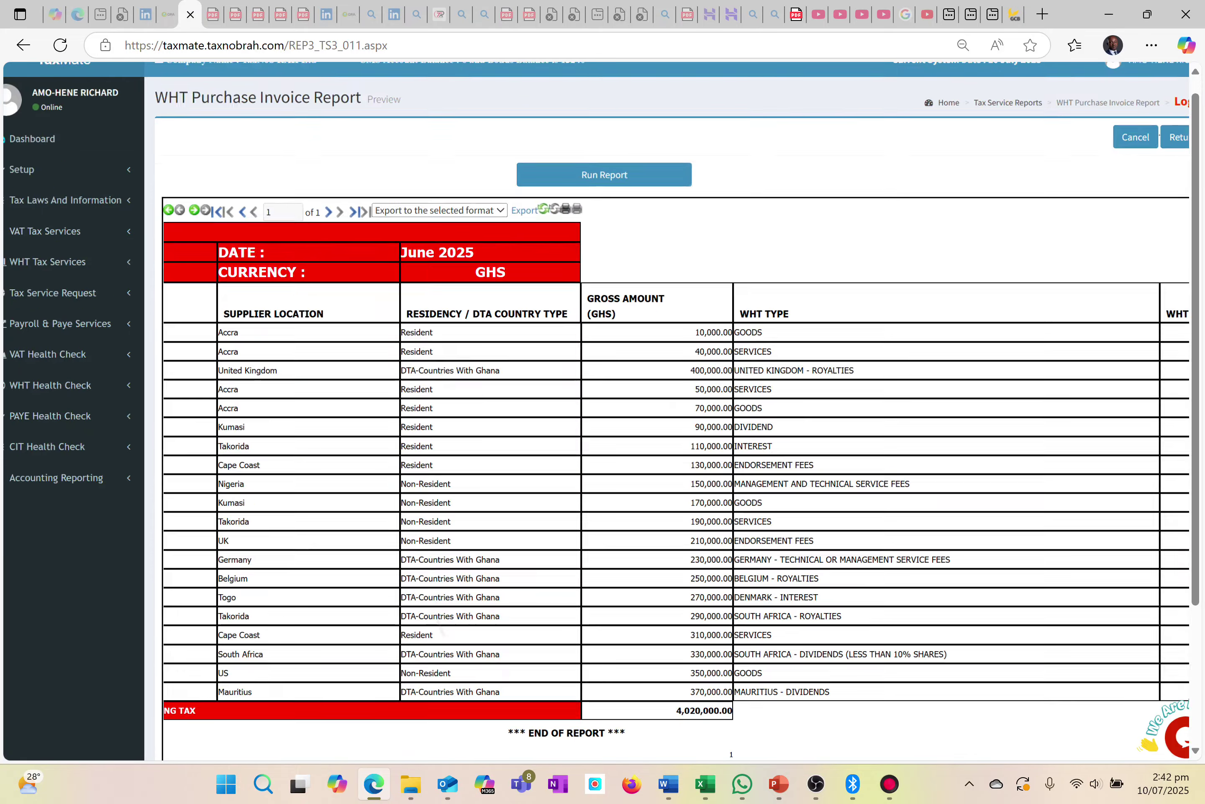
{"action": "scroll", "coordinate": [441, 556], "scroll_direction": "right", "scroll_amount": 6}
{"action": "scroll", "coordinate": [440, 555], "scroll_direction": "right", "scroll_amount": 9}
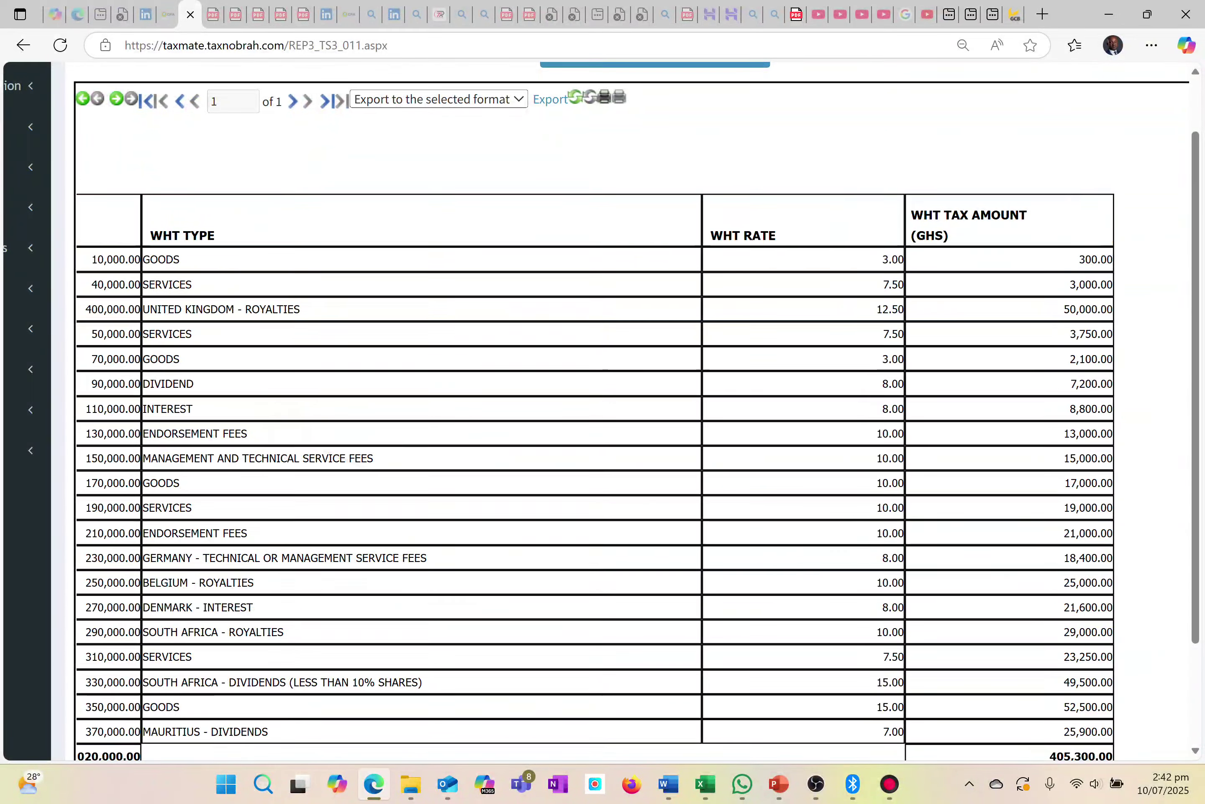
{"action": "scroll", "coordinate": [441, 556], "scroll_direction": "down", "scroll_amount": 4}
{"action": "scroll", "coordinate": [440, 556], "scroll_direction": "right", "scroll_amount": 4}
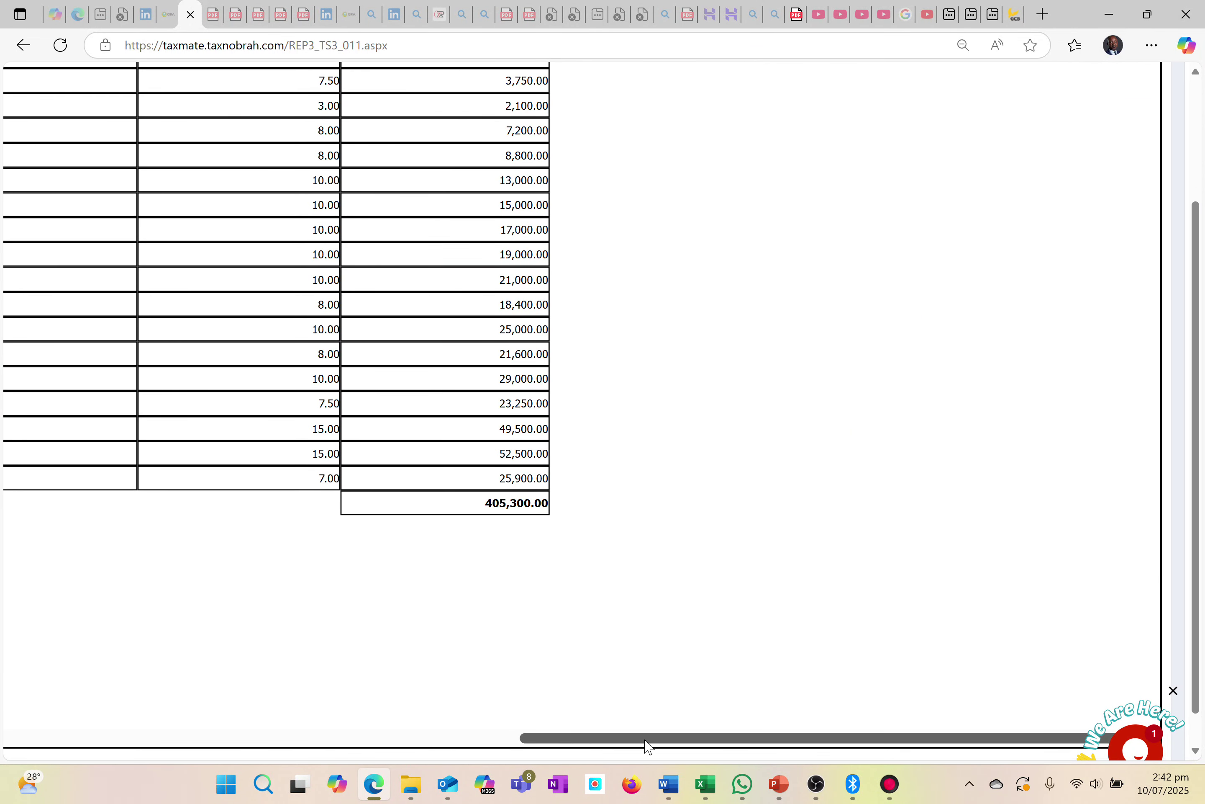
{"action": "left_click", "coordinate": [890, 784]}
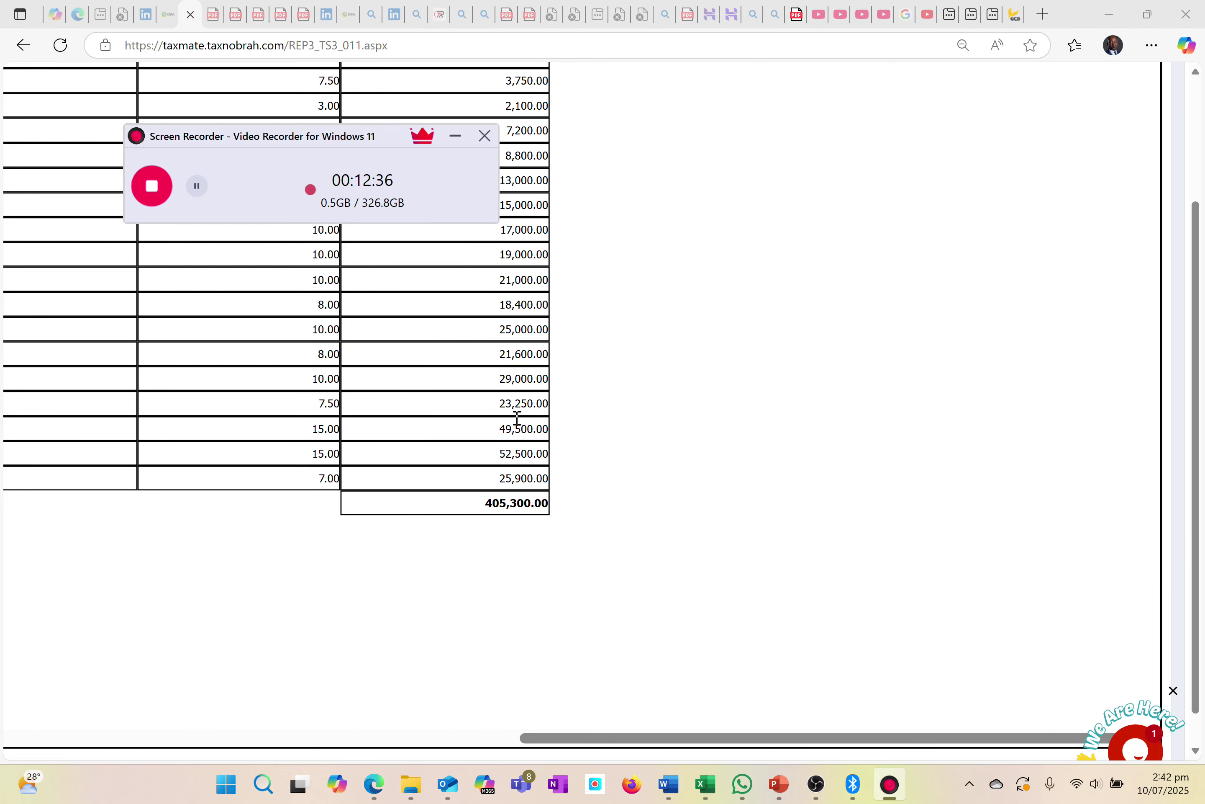